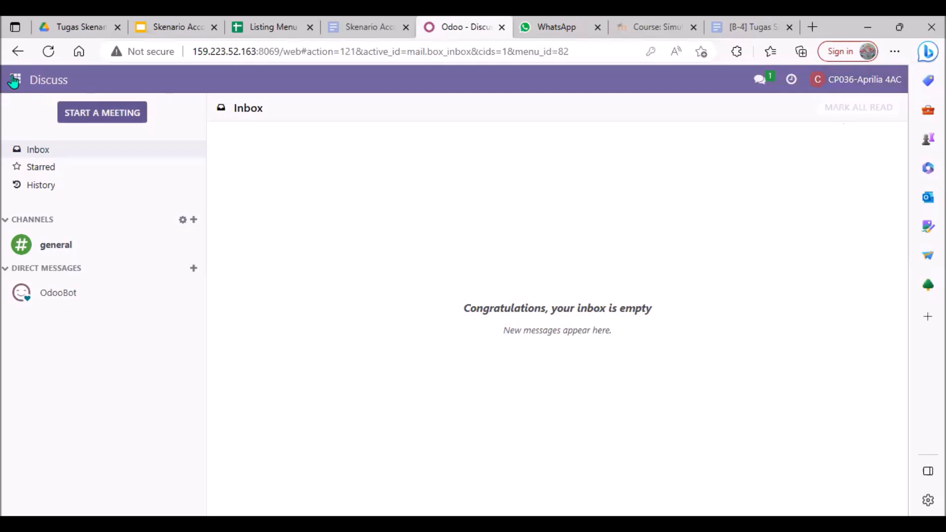
Open the user management list from the general settings.
left_click(13, 80)
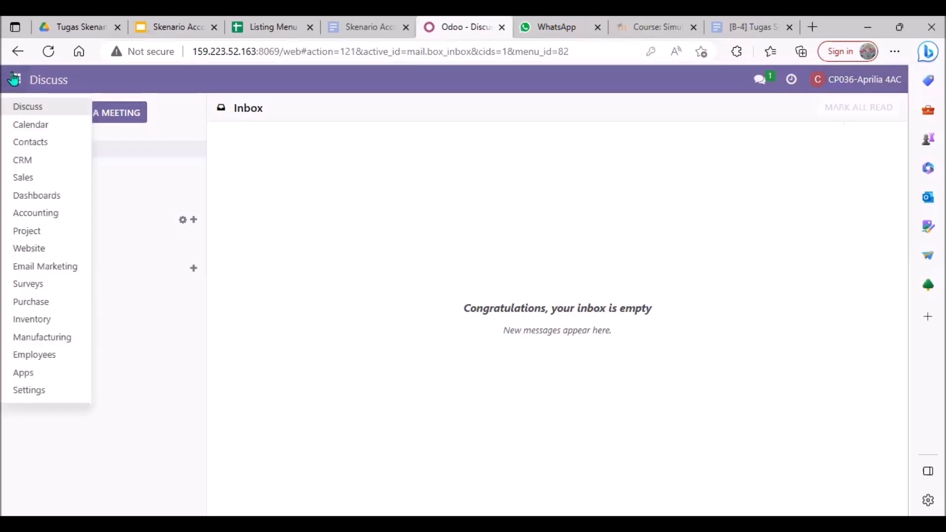
left_click(41, 397)
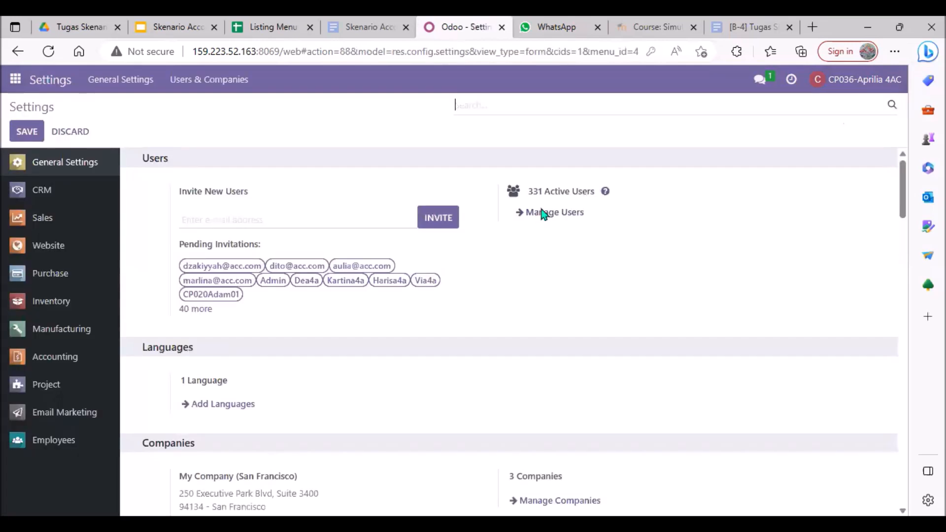
left_click(542, 213)
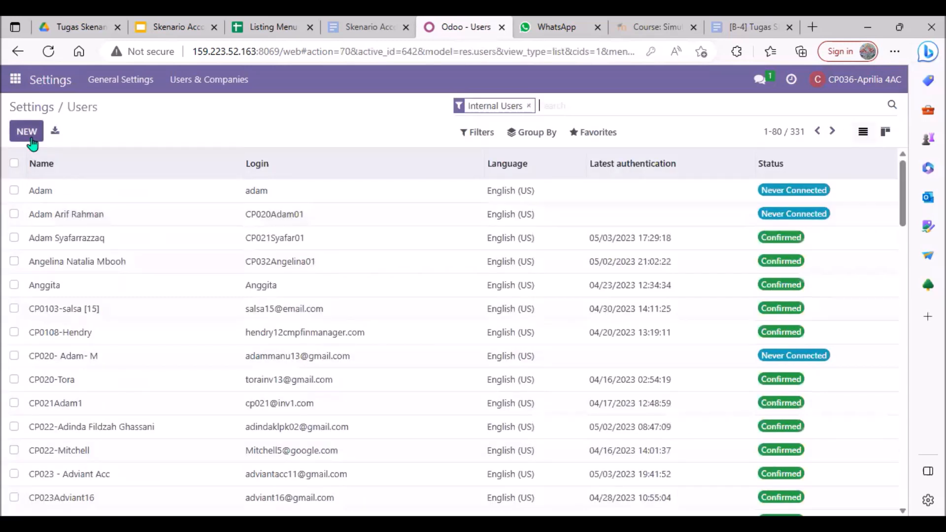
View the page for importing user records from a file, and return to the user list.
left_click(601, 136)
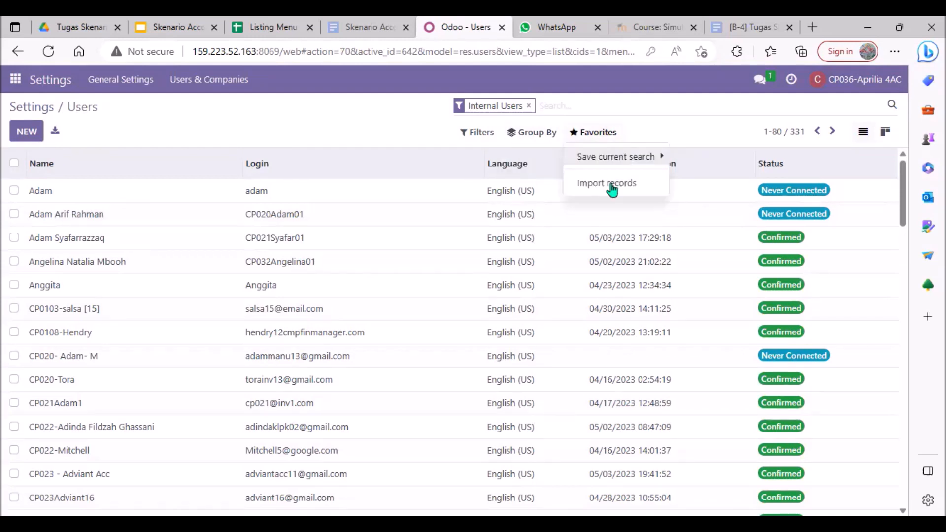
left_click(611, 187)
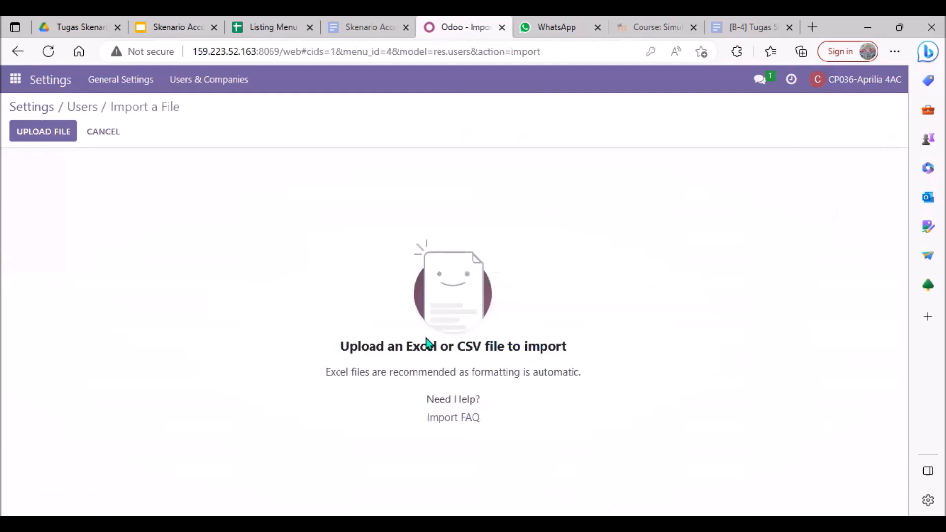
left_click(69, 110)
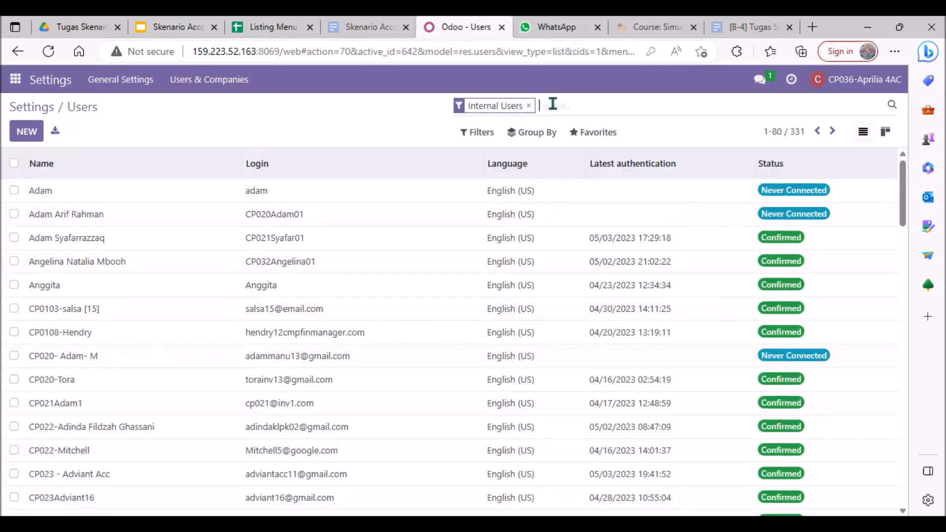
Search the internal users for "4ac" and look through the matching user records.
type("4ac")
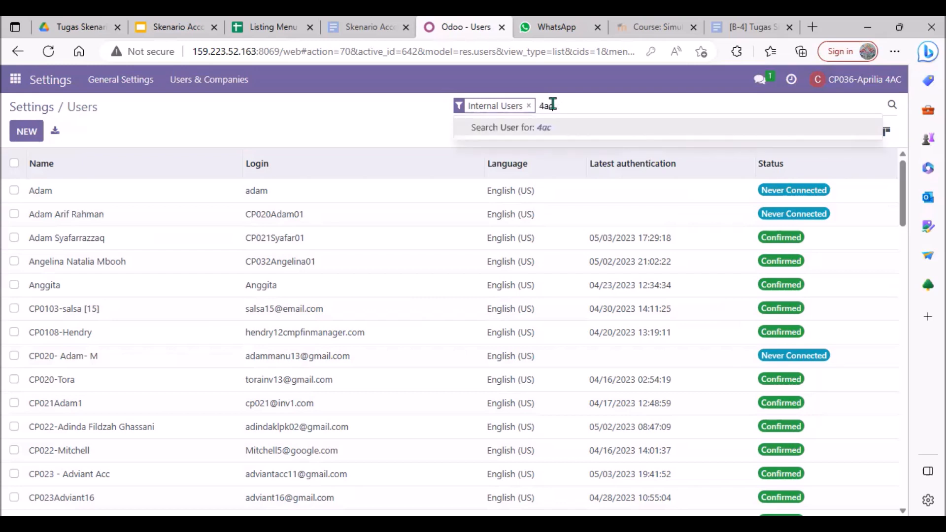
key("Return")
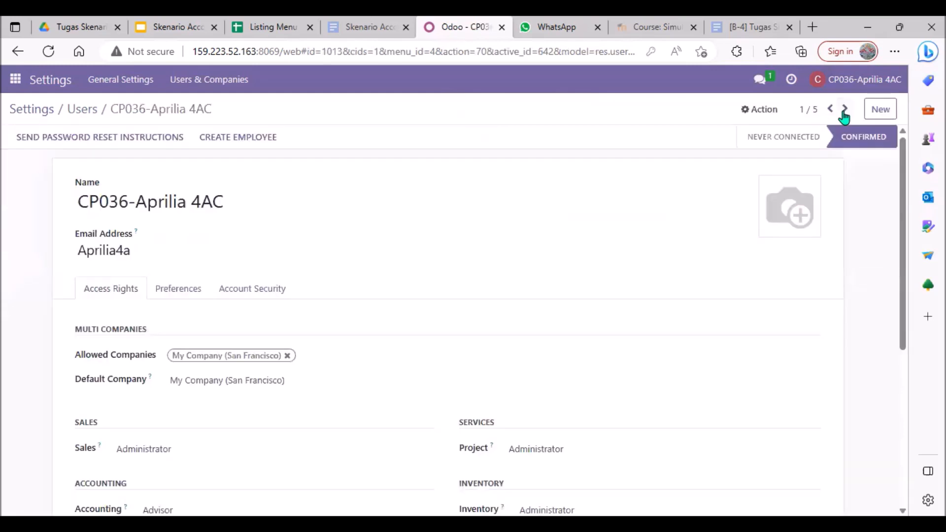
left_click(844, 111)
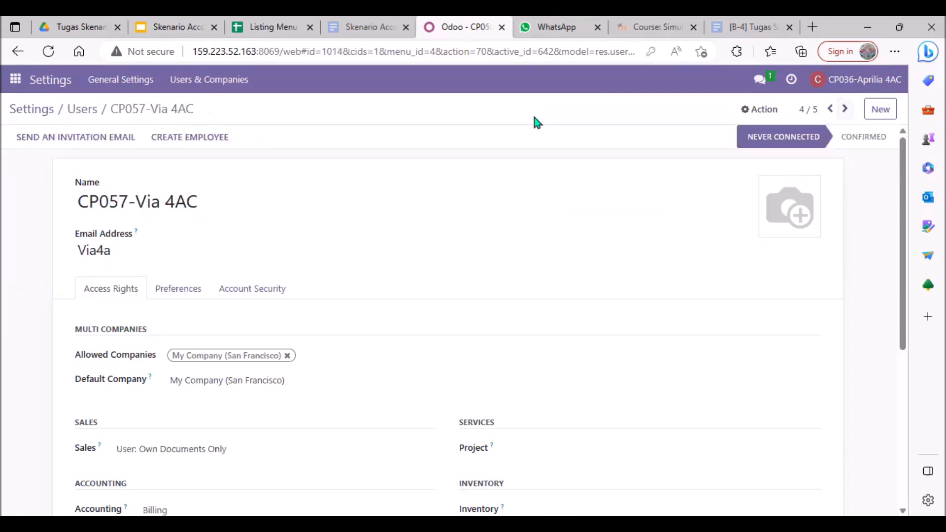
left_click(82, 115)
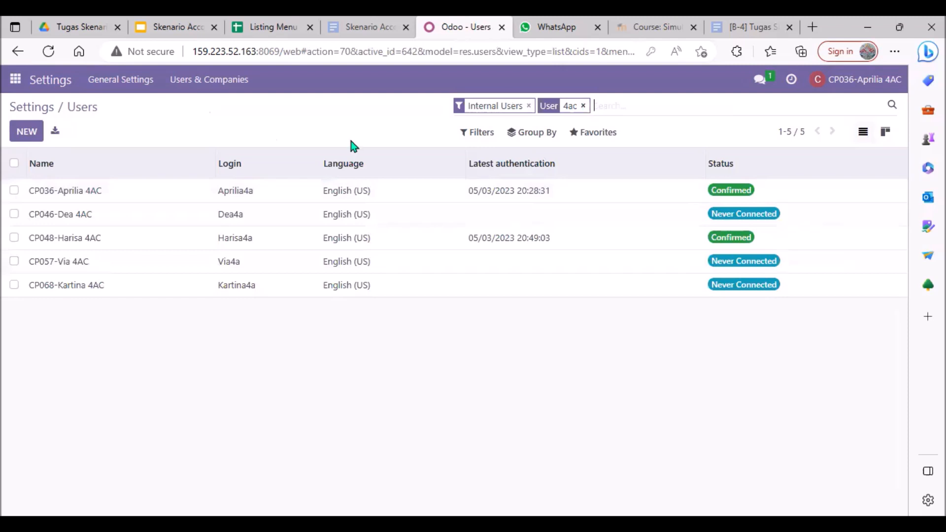
key("BackSpace")
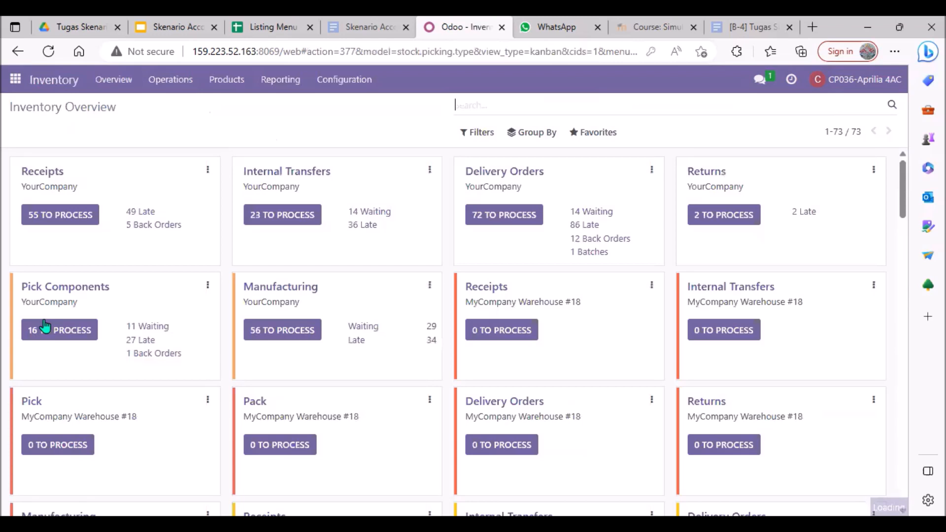
Open the inventory's product list and search it for "4a".
left_click(226, 80)
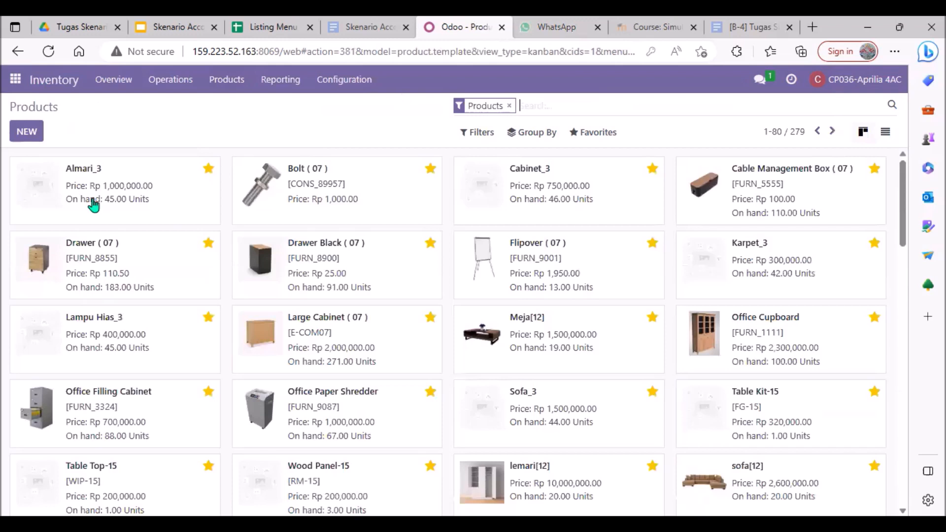
type("4a")
key("Return")
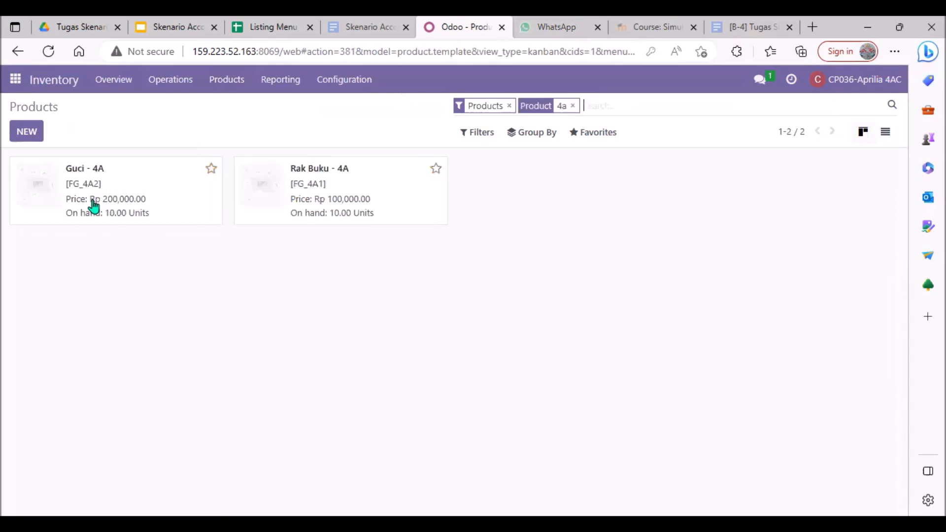
Review the product details of Guci - 4A and Rak Buku - 4A, returning to the product list after each.
double_click(126, 198)
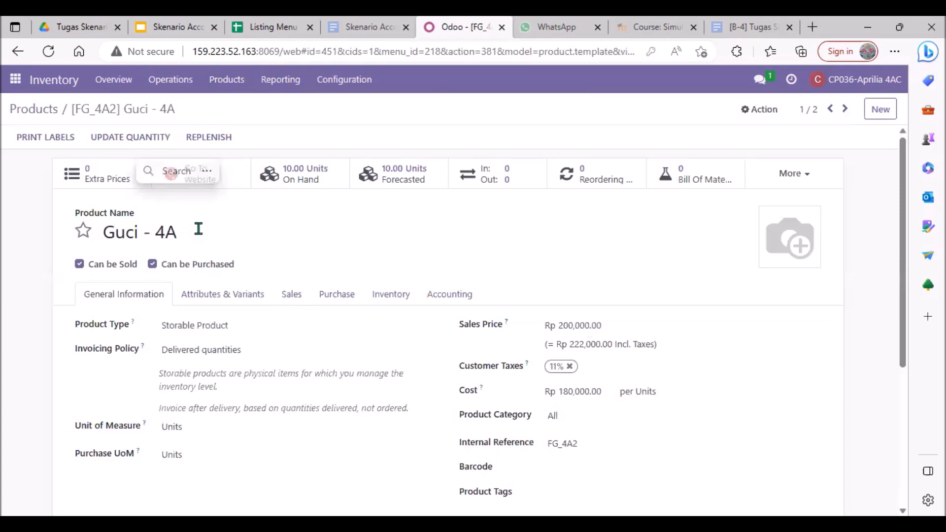
left_click(172, 234)
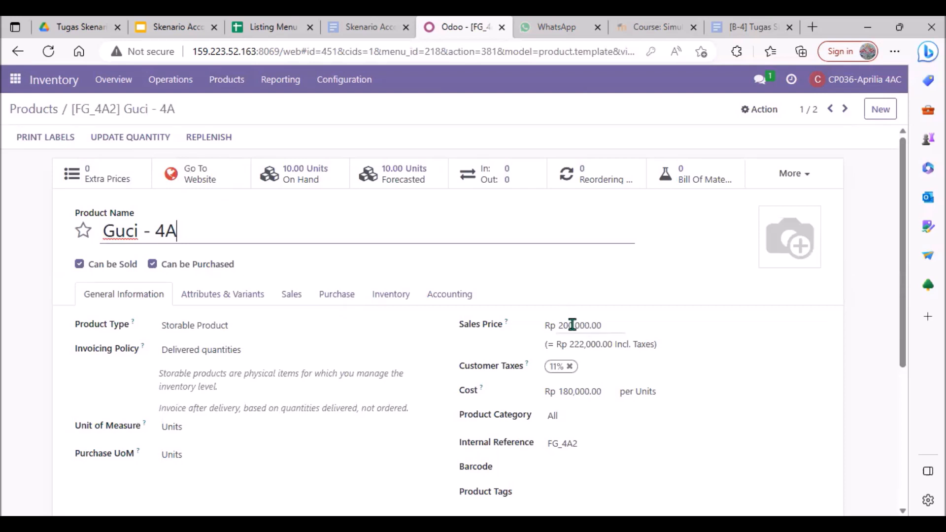
left_click(44, 115)
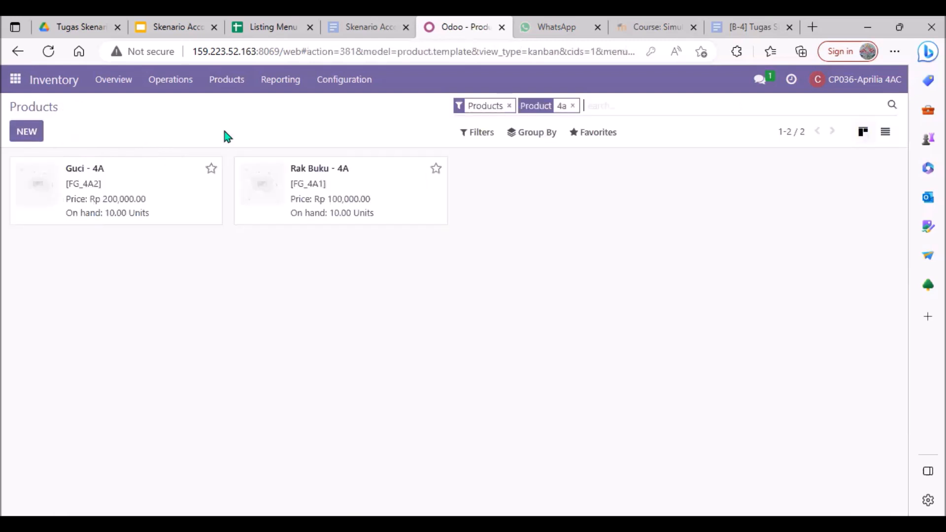
double_click(323, 172)
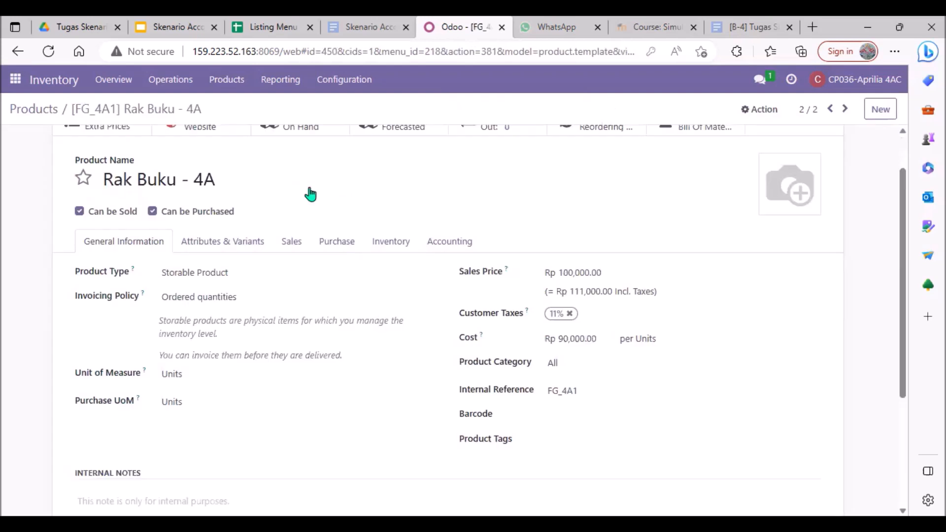
left_click(43, 117)
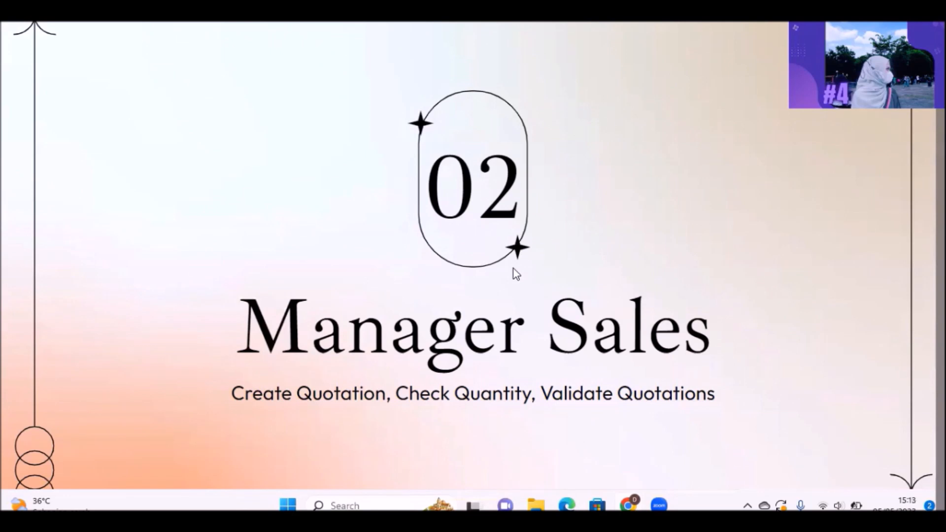
Create a new sales quotation with Azure Interior as the customer.
mouse_move(647, 490)
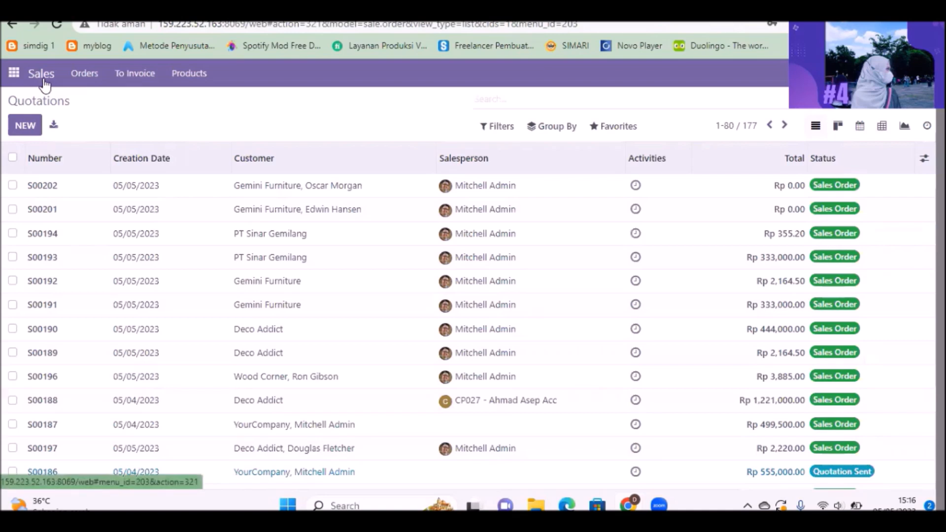
left_click(78, 82)
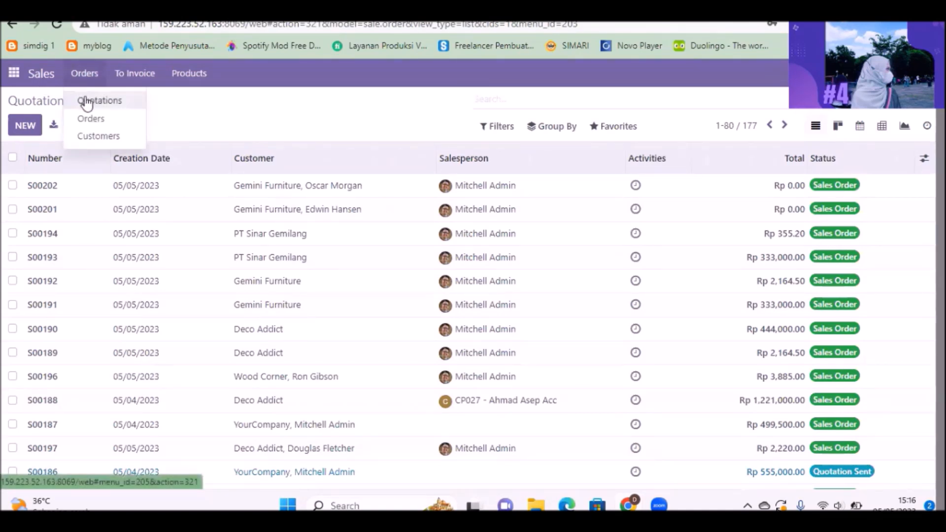
left_click(87, 102)
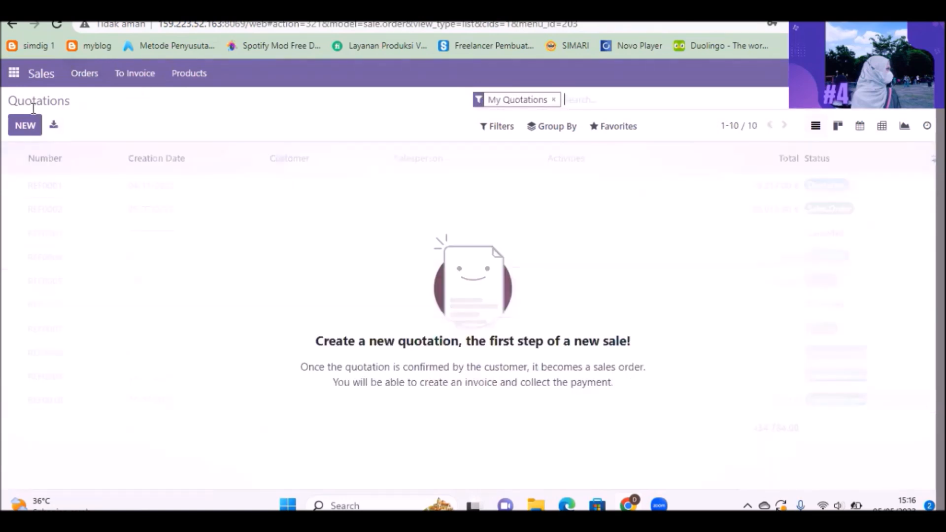
left_click(26, 124)
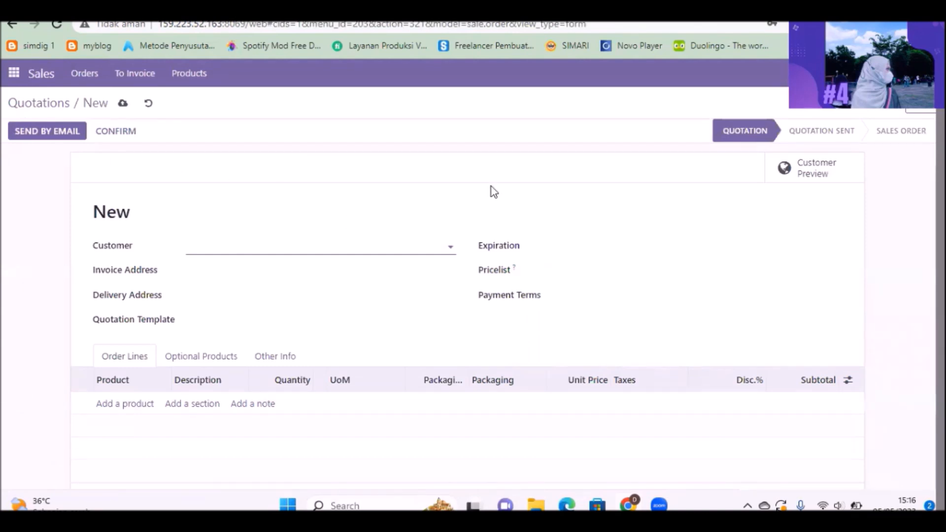
key("ctrl+Tab")
key("ctrl+shift+Tab")
left_click(443, 242)
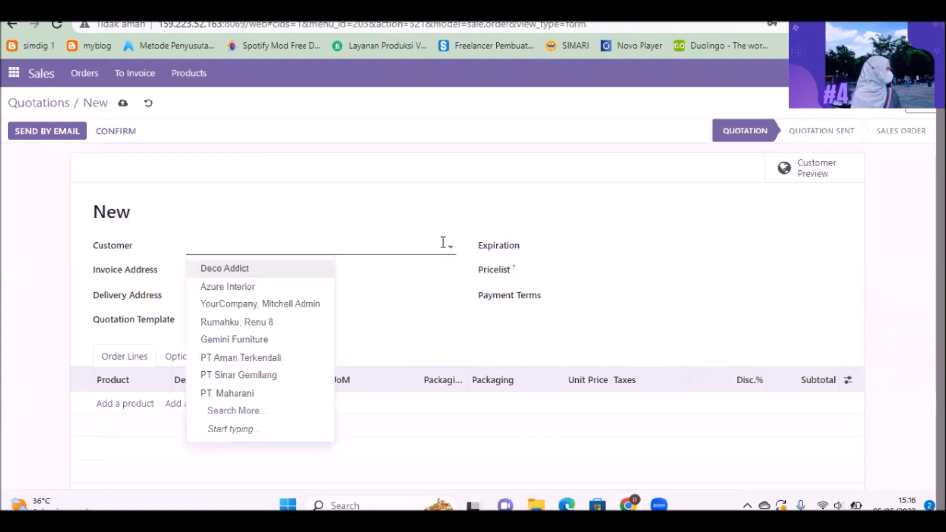
left_click(266, 285)
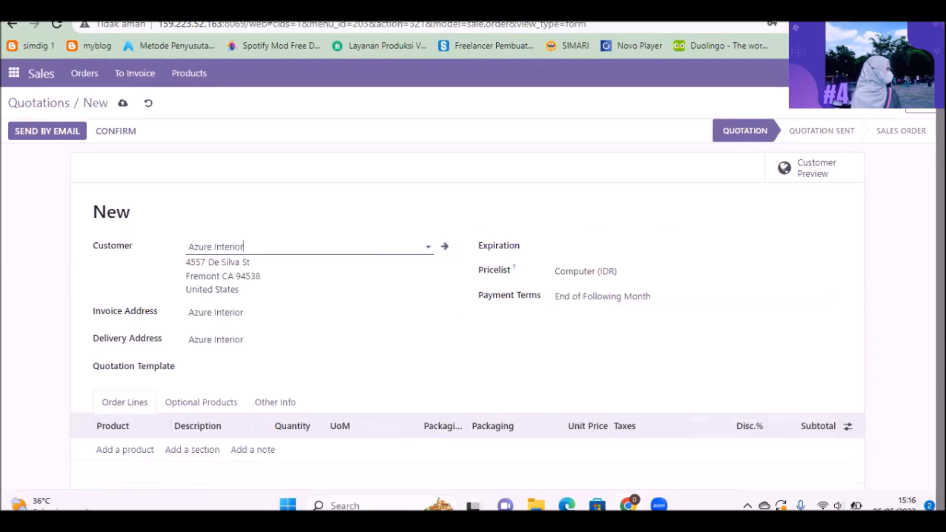
Add [FG_4A1] Rak Buku - 04 and [FG_4A2] Guci - 04 as order lines of the quotation.
scroll(142, 289, "down", 5)
scroll(143, 289, "up", 2)
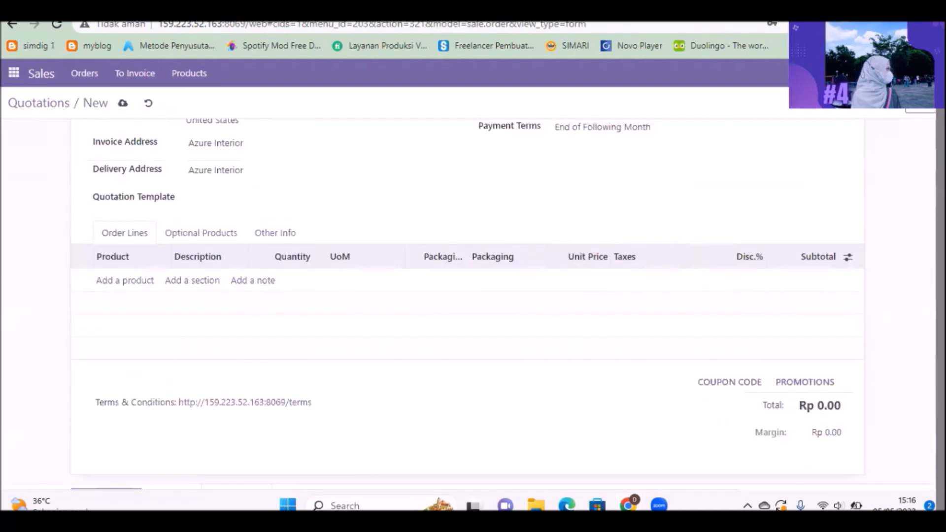
left_click(142, 285)
type("rak")
left_click(145, 303)
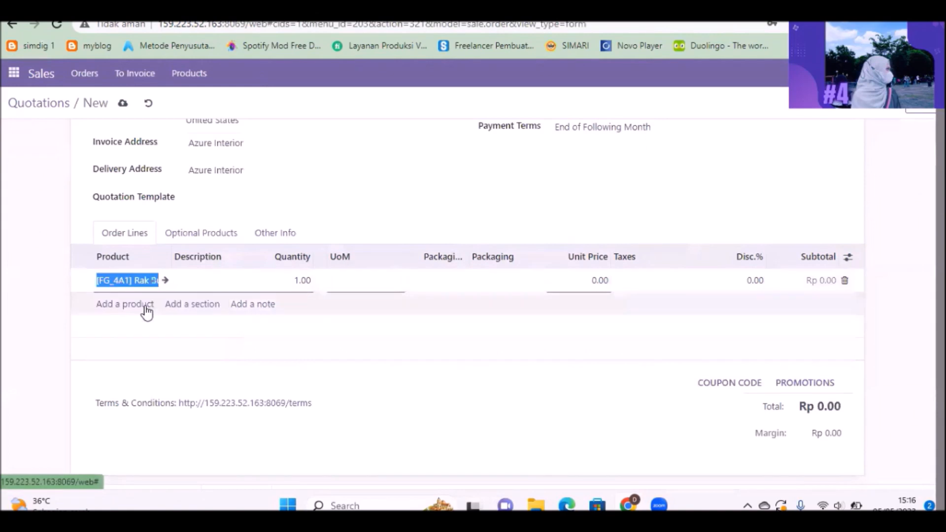
left_click(138, 323)
type("guci")
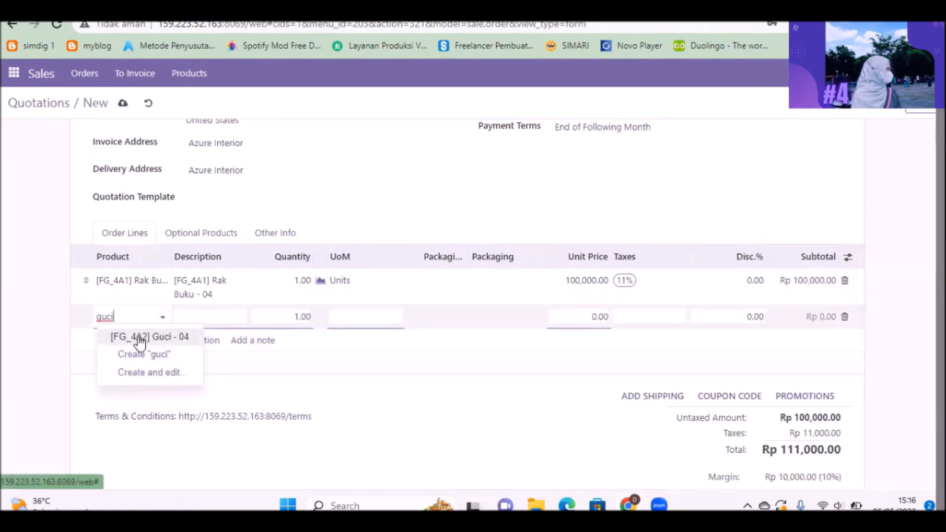
left_click(139, 338)
Set the quotation's expiration date to 05/30/2023.
scroll(139, 338, "up", 2)
scroll(684, 238, "up", 2)
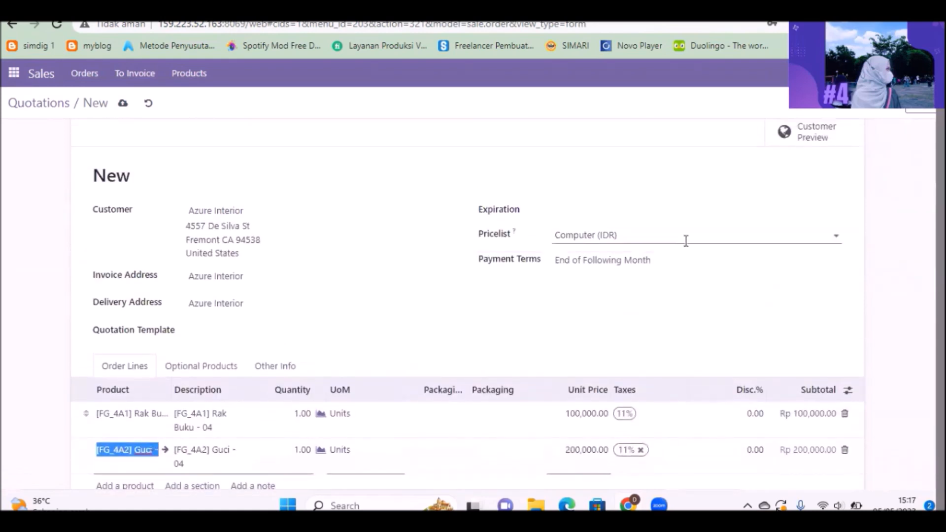
left_click(606, 212)
left_click(633, 410)
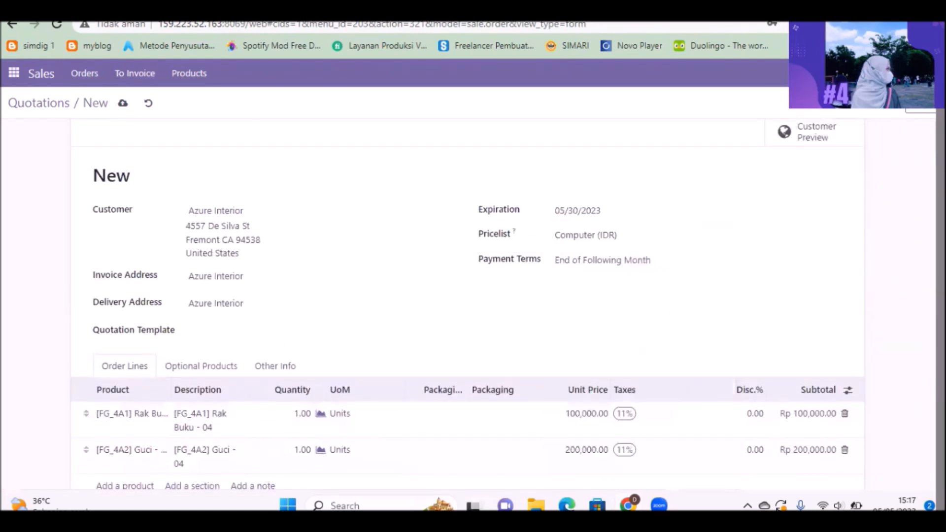
Review the quotation for Azure Interior and confirm it as a sales order.
scroll(467, 304, "down", 5)
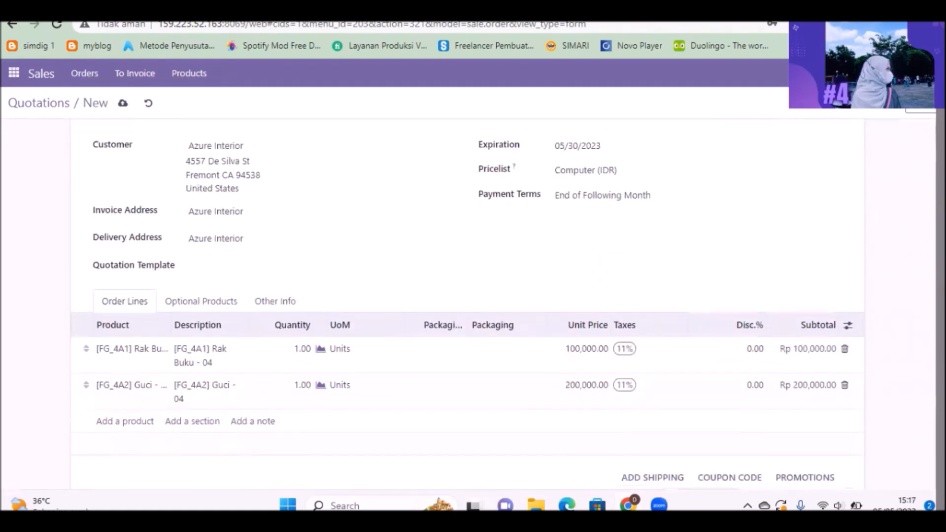
scroll(226, 162, "up", 5)
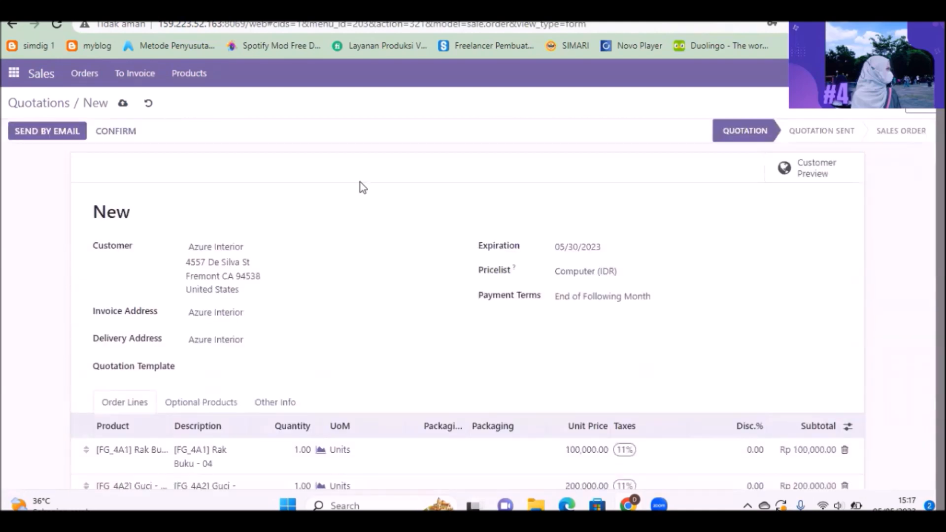
left_click(121, 137)
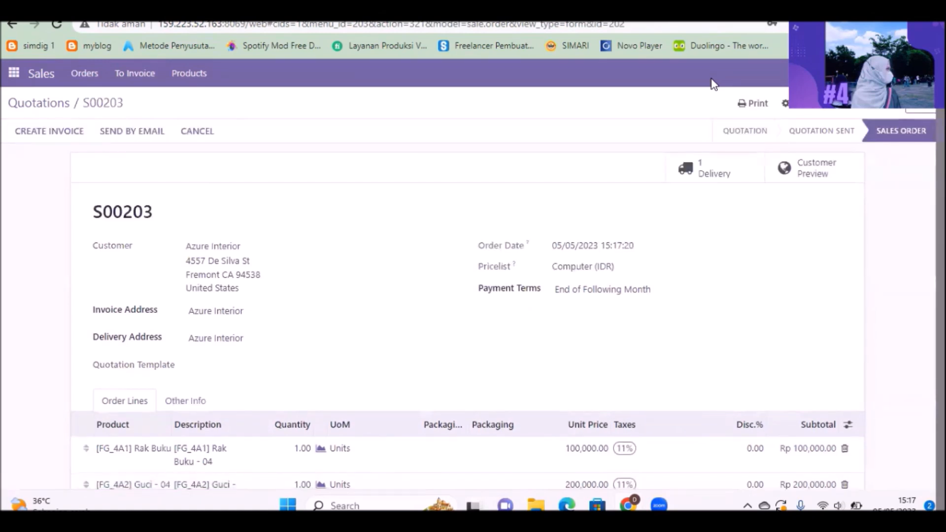
Open the sales order's delivery, set its done quantities to the reserved amounts and validate it.
left_click(729, 179)
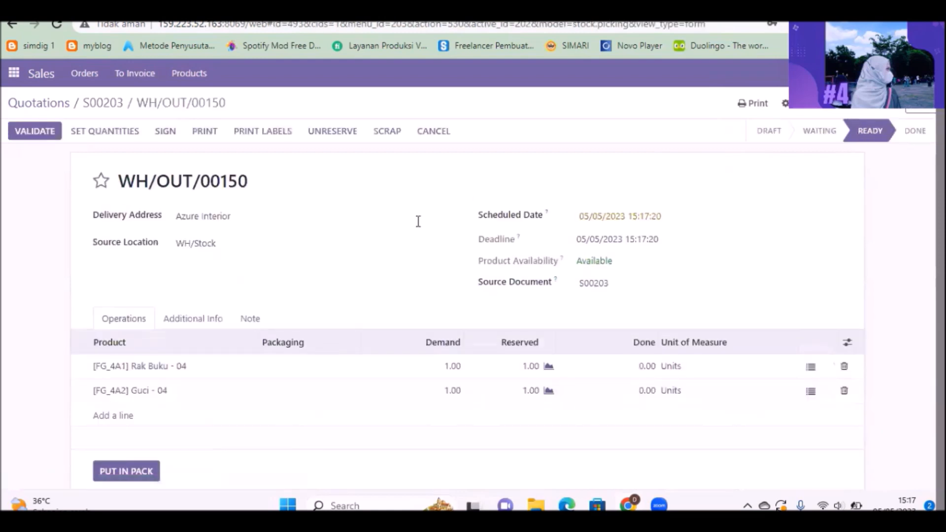
left_click(113, 132)
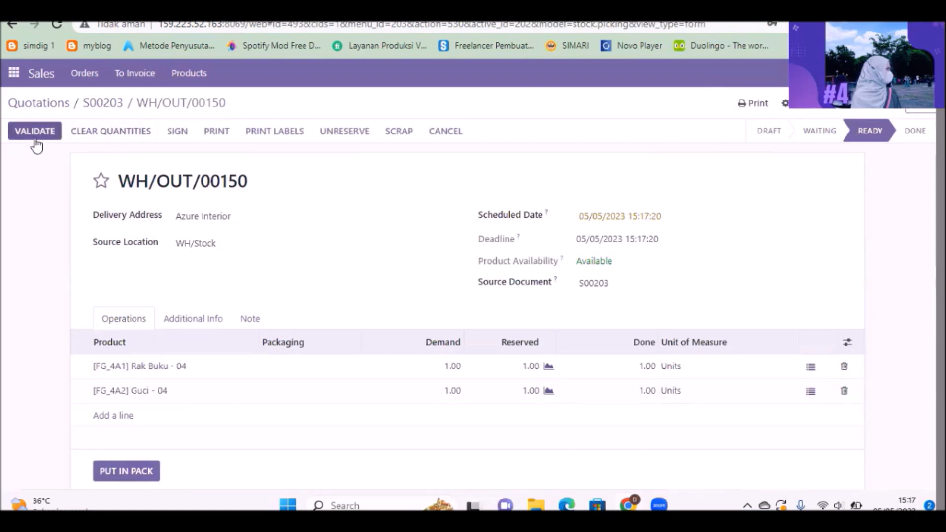
left_click(34, 138)
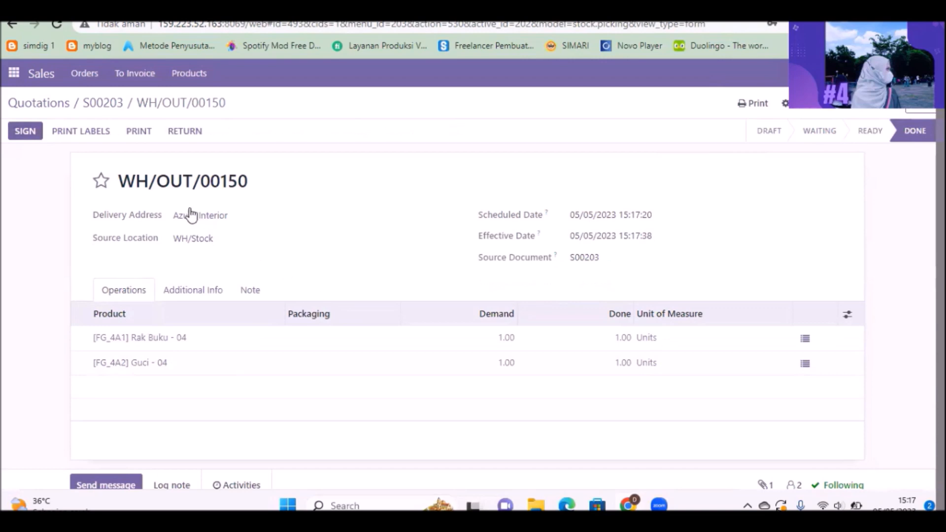
Return to the sales order and create a regular invoice for it, viewing the resulting draft.
left_click(102, 113)
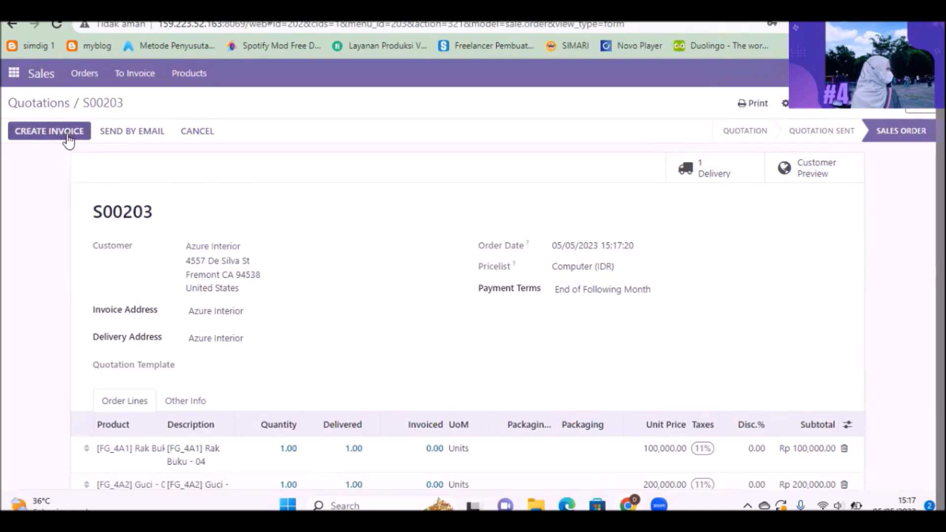
left_click(68, 141)
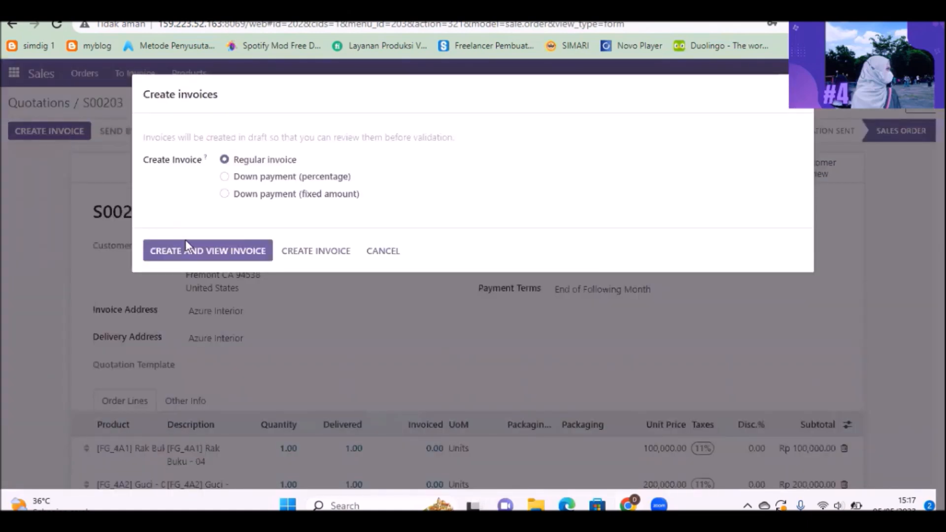
left_click(191, 254)
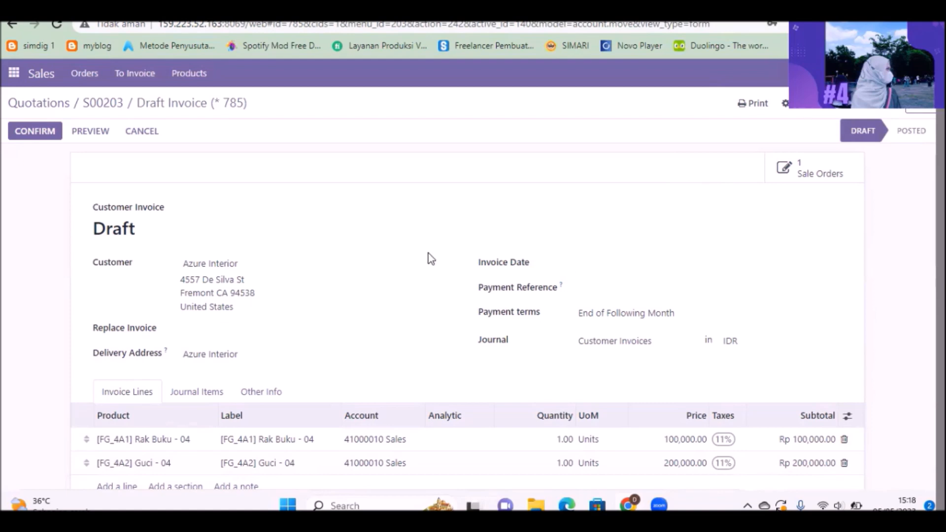
Open Discuss and attach Draft Invoice (_ 785).pdf to the direct message for the accounting colleague.
left_click(11, 79)
left_click(19, 98)
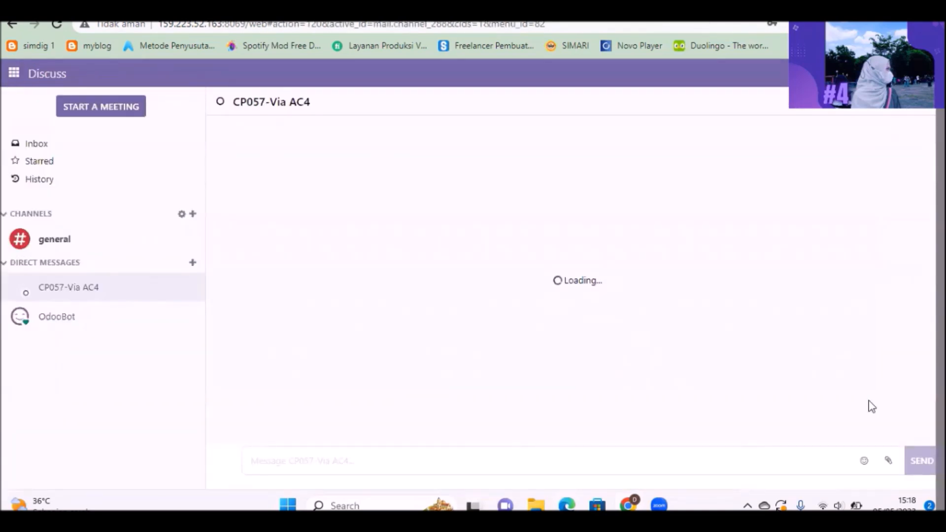
left_click(888, 460)
left_click(195, 122)
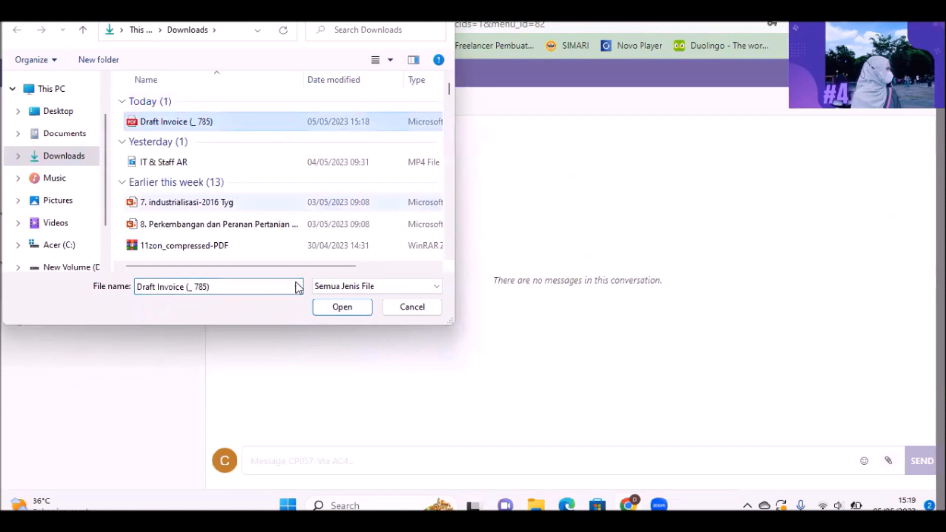
left_click(329, 309)
Write the message "mohon cek pembayaran atas transaksi penjualan berikut" to accompany the attached draft invoice.
type("mohon buatkan")
key("BackSpace")
key("BackSpace")
key("BackSpace")
key("BackSpace")
key("BackSpace")
key("BackSpace")
key("BackSpace")
type("cek pembayaran atas transaksi penjualan berikut")
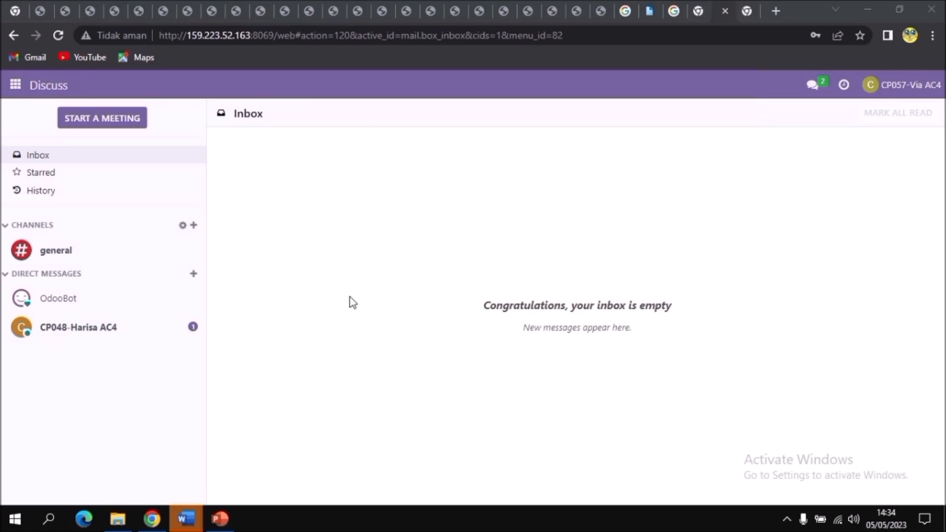
Download the draft invoice from the sales colleague's direct message and reply "Baik saya cek dahulu".
left_click(157, 323)
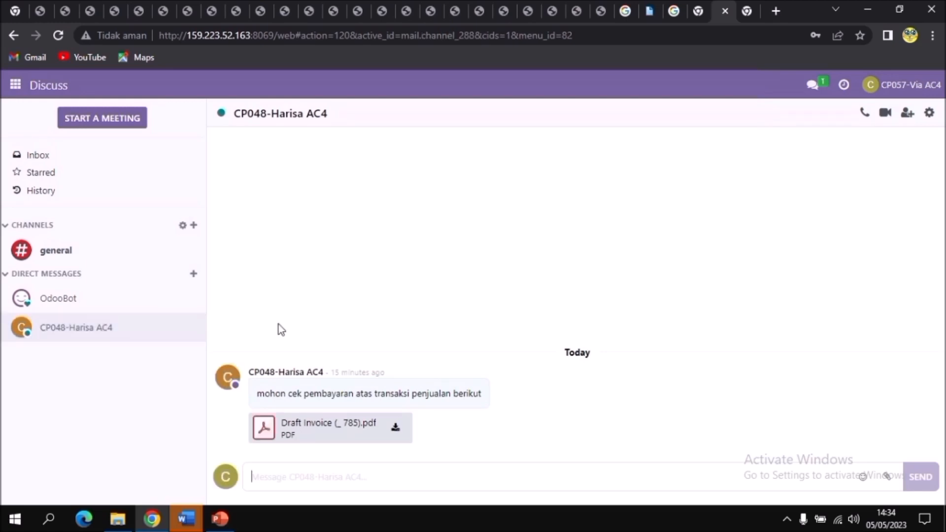
mouse_move(390, 396)
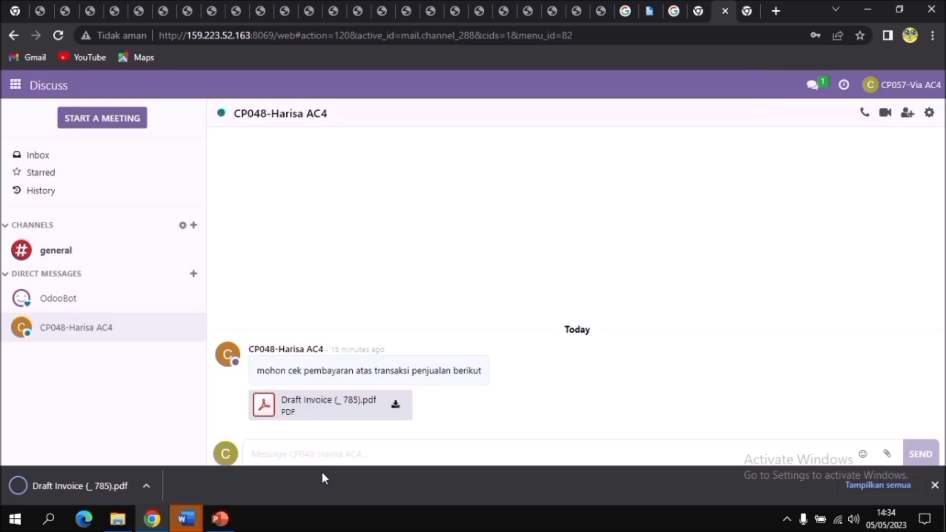
type("Baik saya cek d")
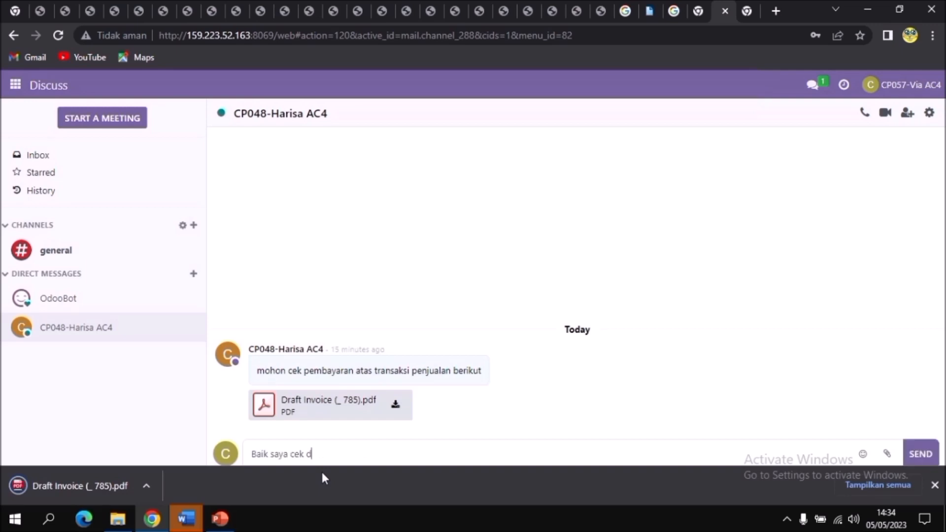
type("ahulu")
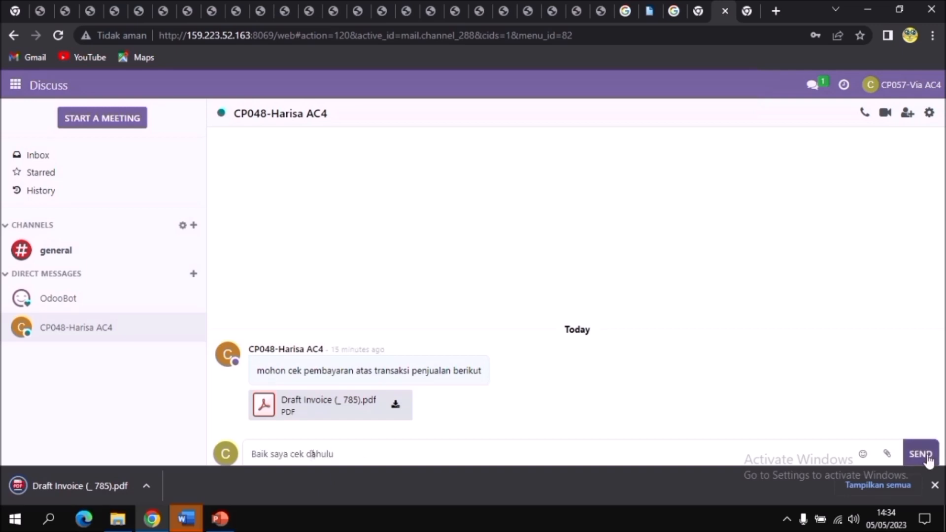
left_click(928, 458)
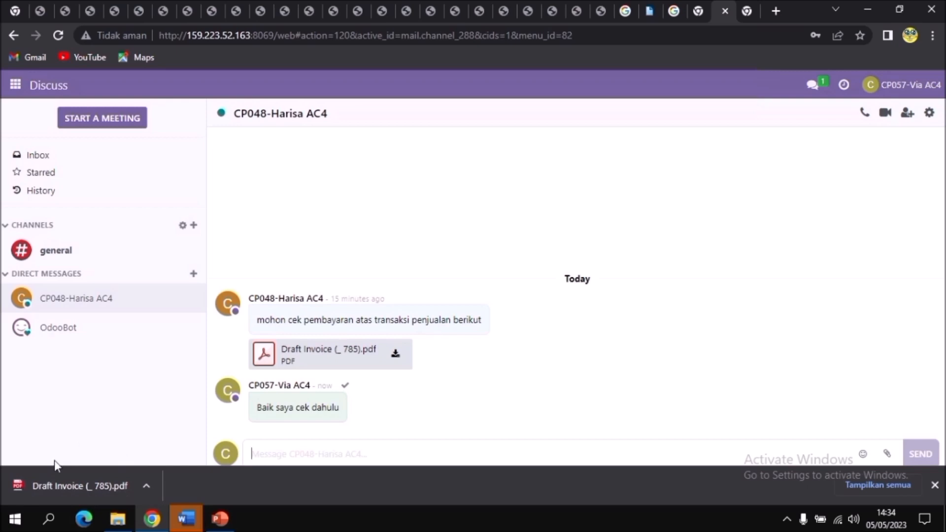
Open the downloaded draft invoice PDF, and bring up the list of customer invoices in Accounting.
left_click(81, 487)
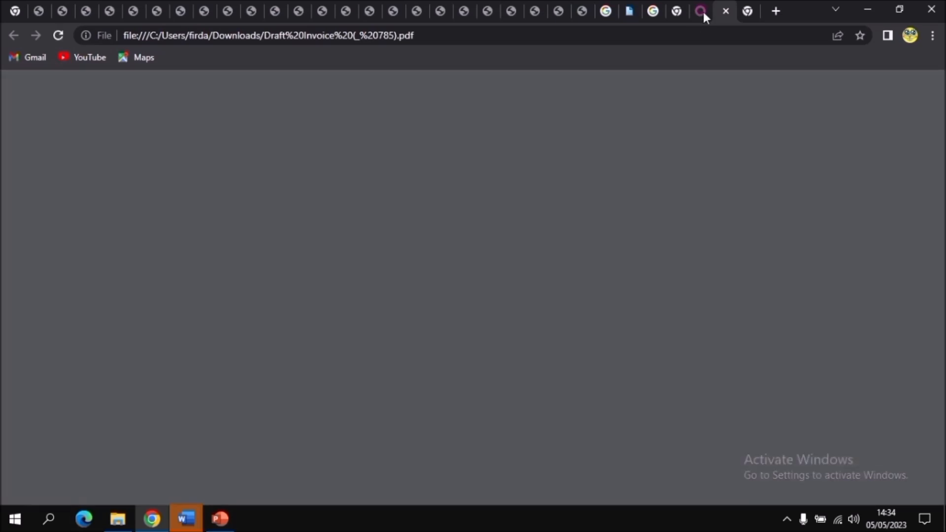
left_click(701, 11)
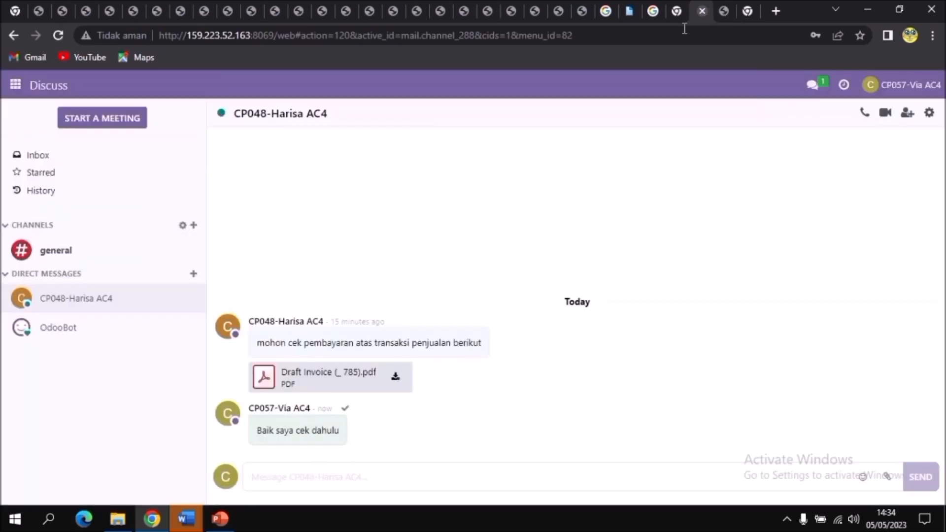
left_click(15, 85)
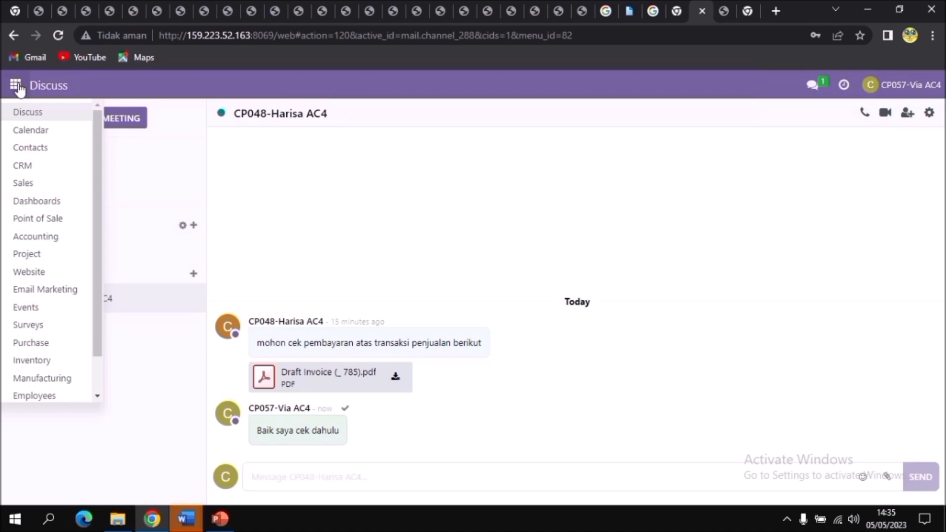
left_click(34, 237)
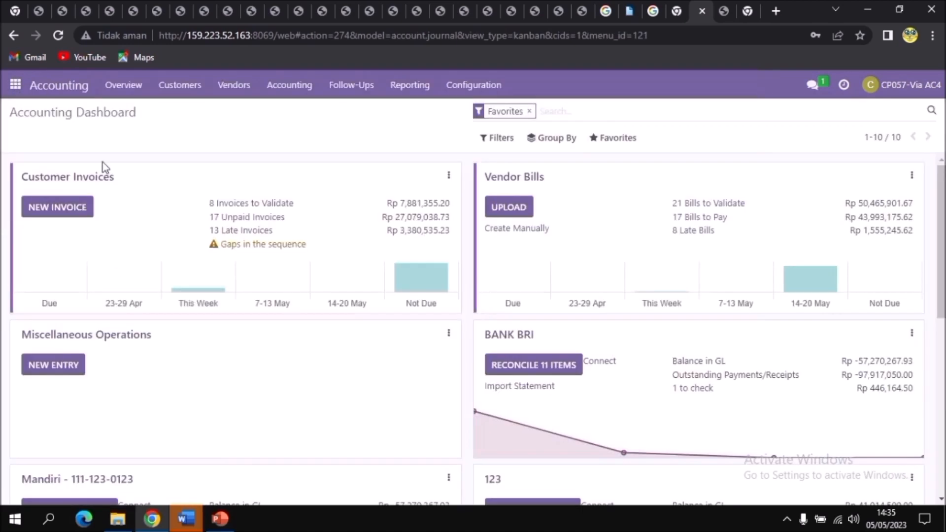
left_click(176, 92)
left_click(185, 111)
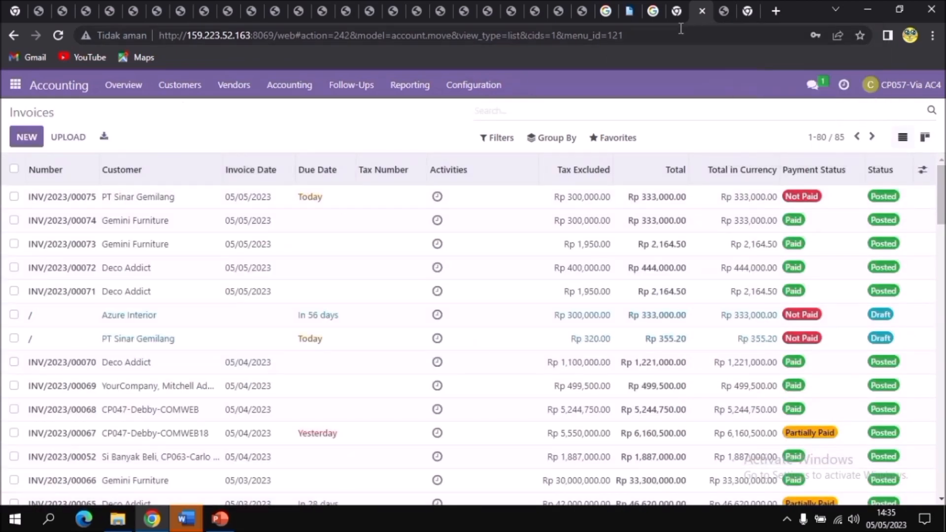
Look up the source order number in the draft invoice PDF, search the invoices by it and open Azure Interior's draft invoice.
left_click(728, 12)
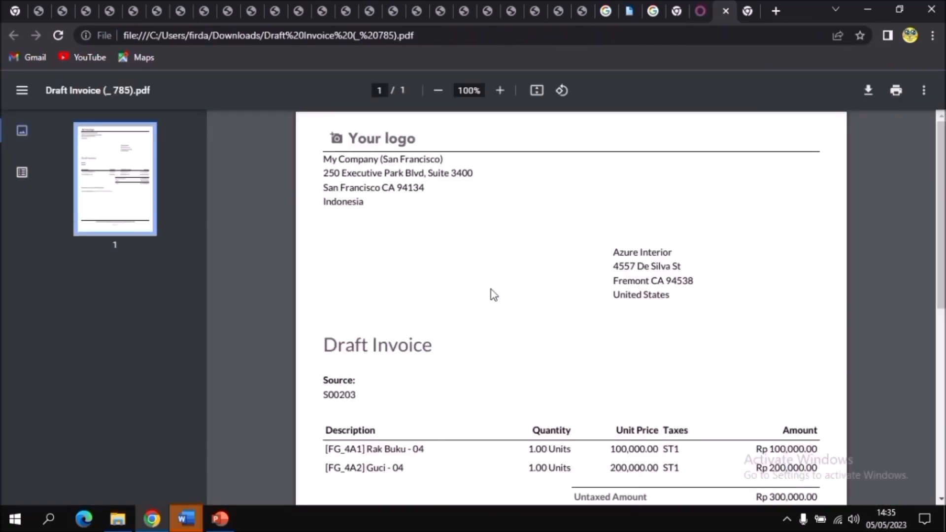
scroll(491, 292, "down", 2)
scroll(487, 296, "up", 1)
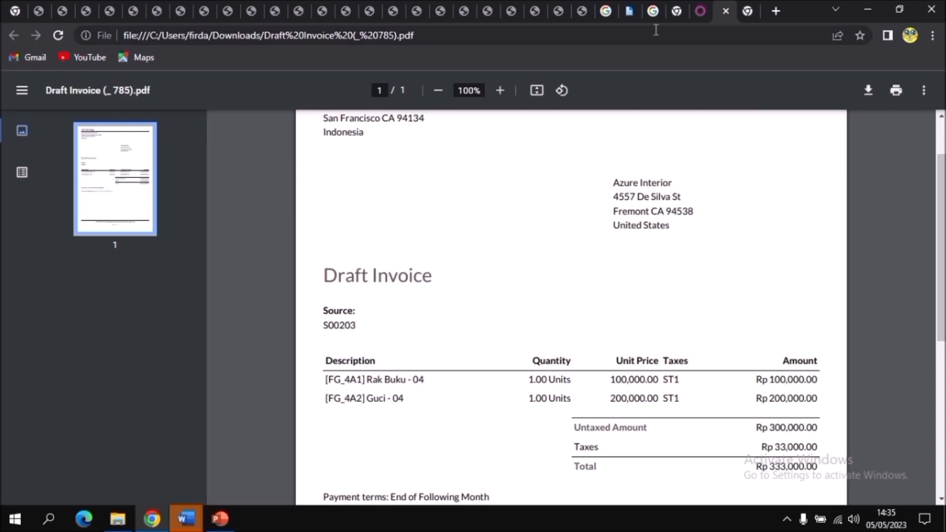
left_click(699, 10)
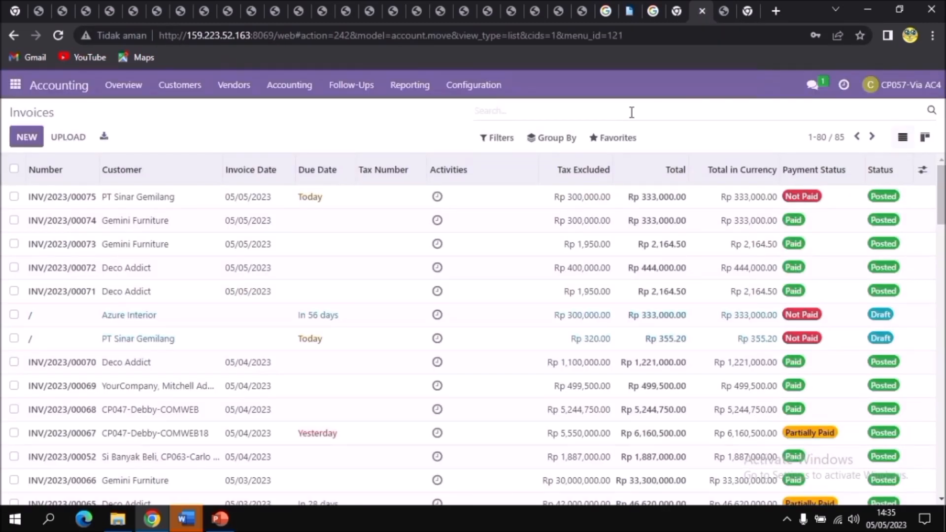
type("s00203")
key("Return")
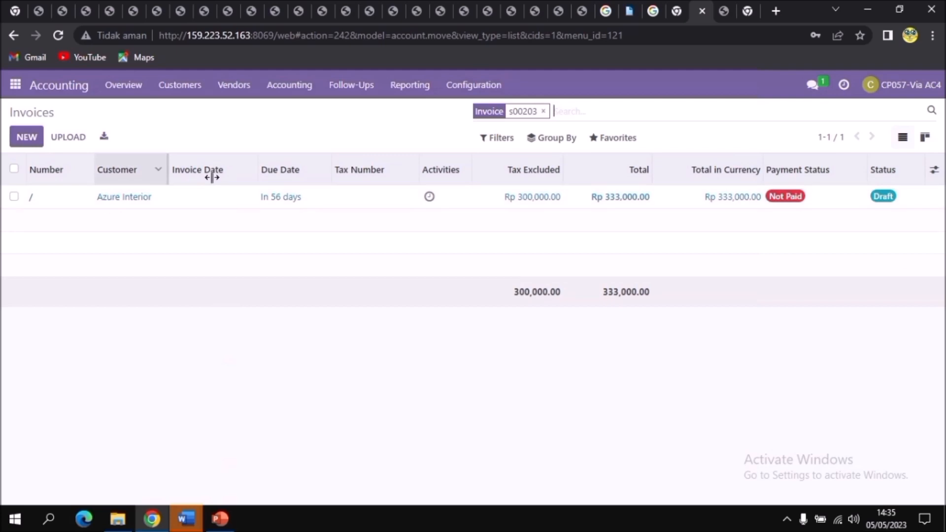
double_click(101, 207)
left_click(14, 197)
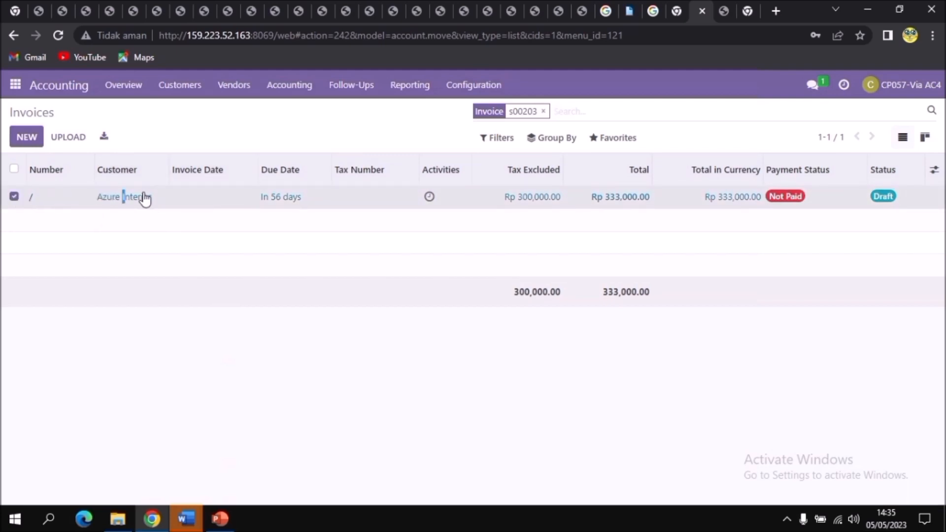
Compare Azure Interior's draft invoice with the downloaded PDF and confirm the invoice.
scroll(446, 345, "down", 3)
scroll(446, 355, "up", 2)
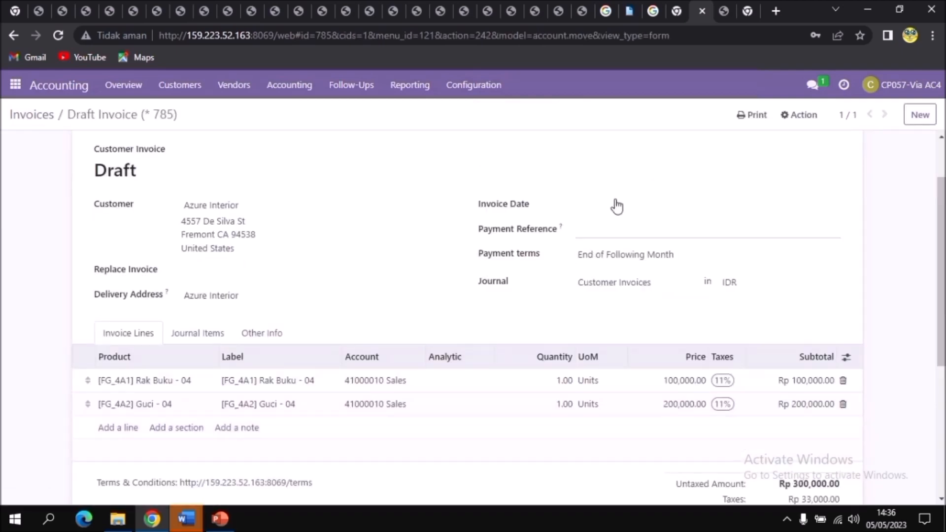
left_click(723, 14)
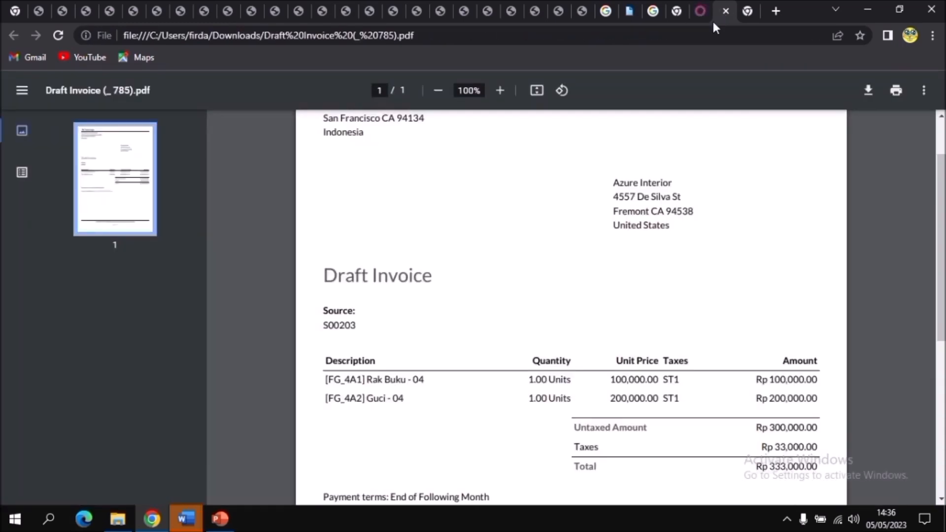
left_click(711, 19)
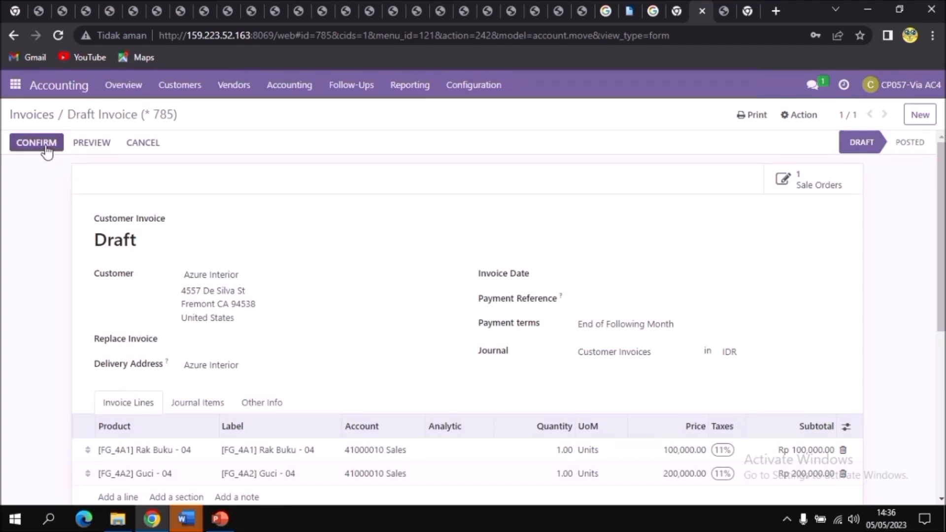
left_click(46, 148)
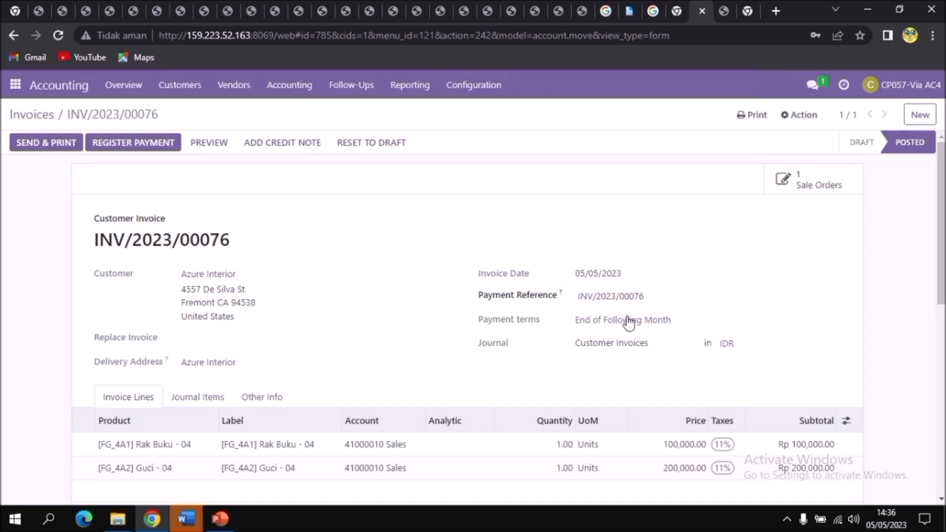
Register a payment of Rp 166,500.00 for the posted invoice using the Cash journal, keeping the payment difference open.
left_click(656, 297)
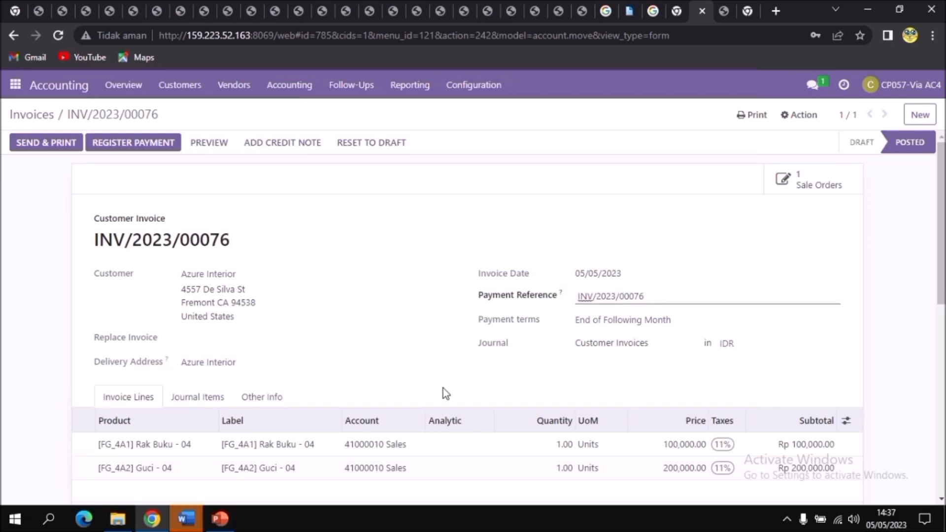
scroll(563, 327, "down", 5)
scroll(563, 328, "up", 5)
left_click(164, 143)
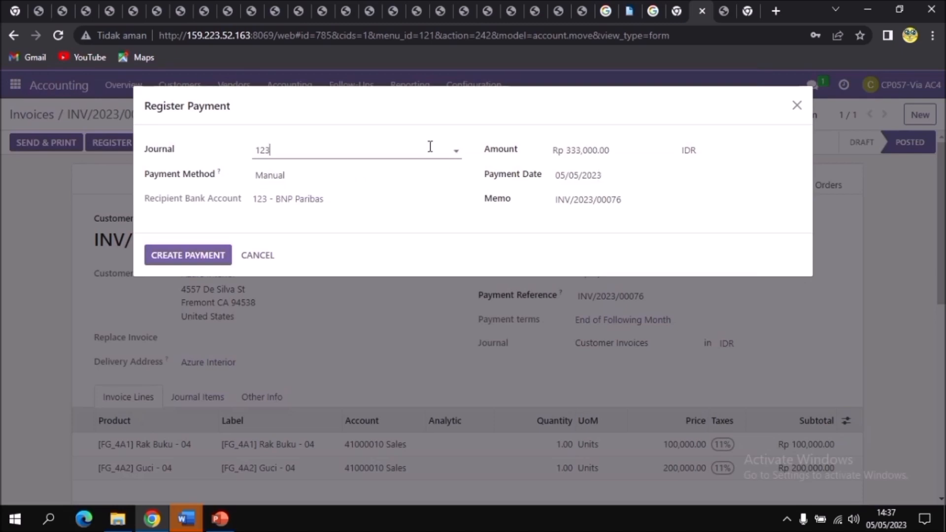
left_click(456, 152)
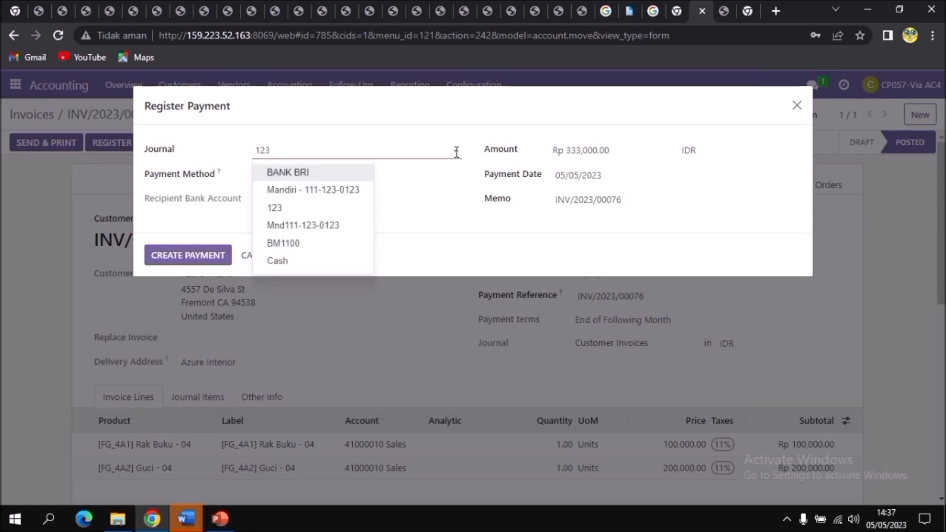
left_click(306, 268)
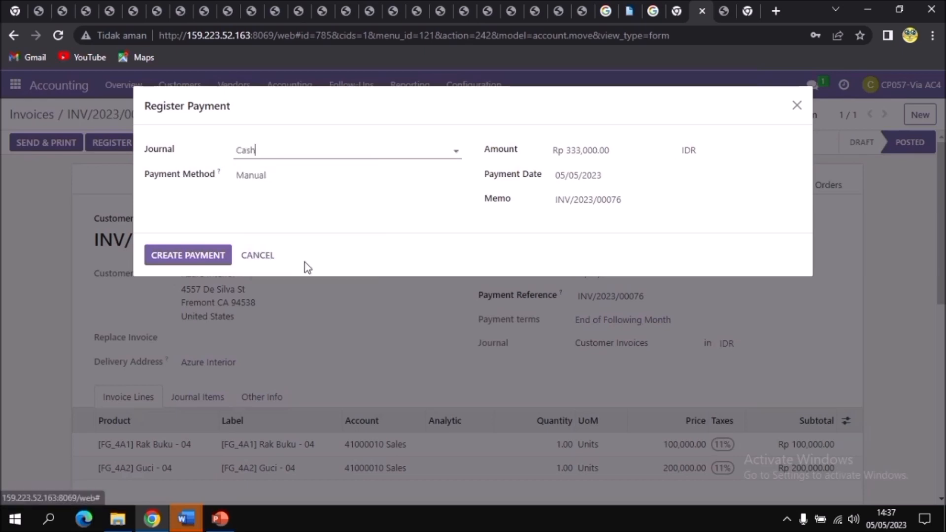
left_click(622, 154)
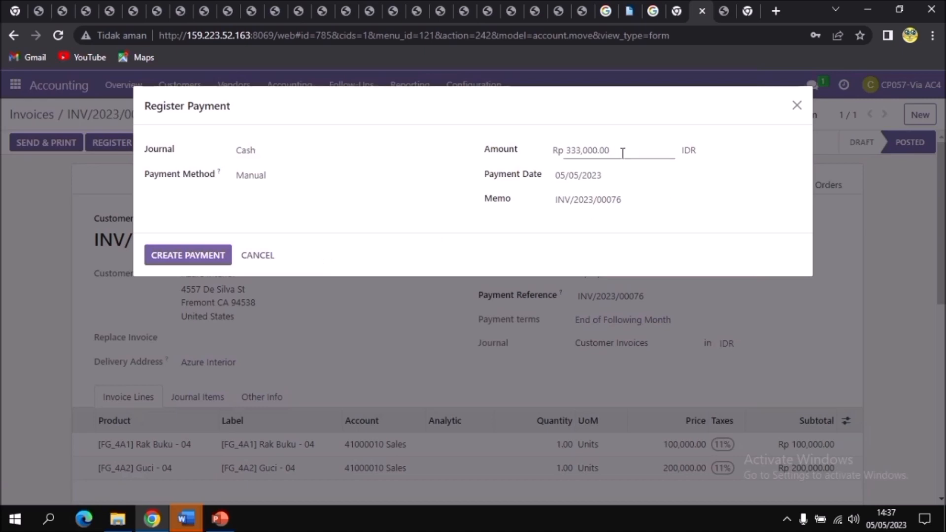
left_click_drag(622, 153, 560, 153)
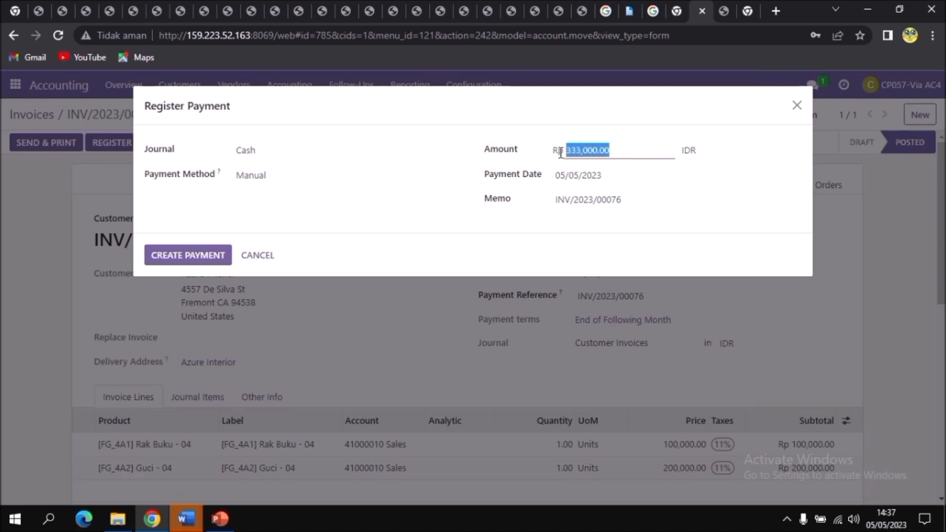
type("166500")
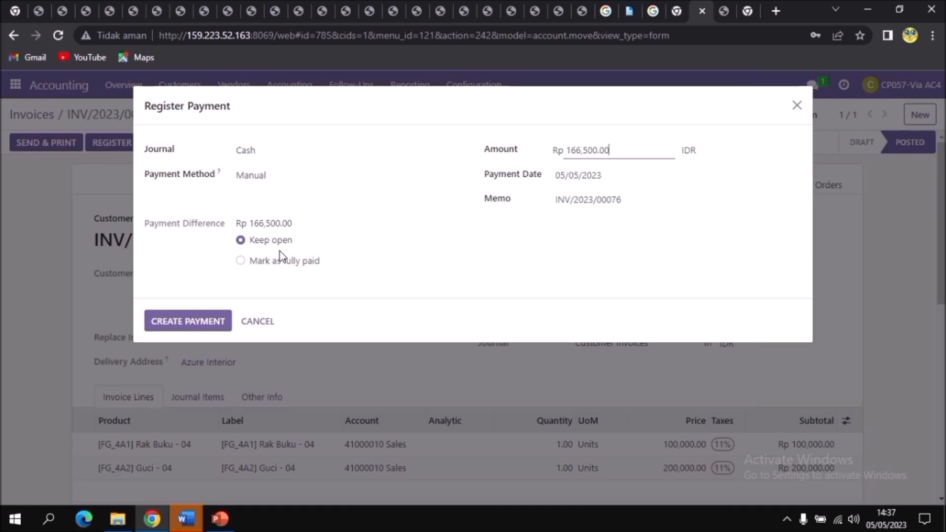
left_click(205, 328)
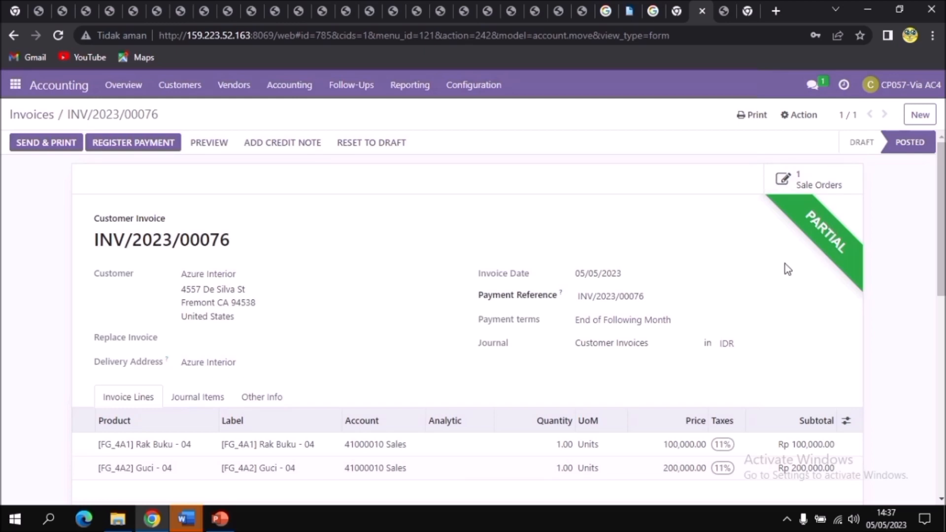
Print the partially paid invoice as a PDF using the Invoices report.
left_click(743, 123)
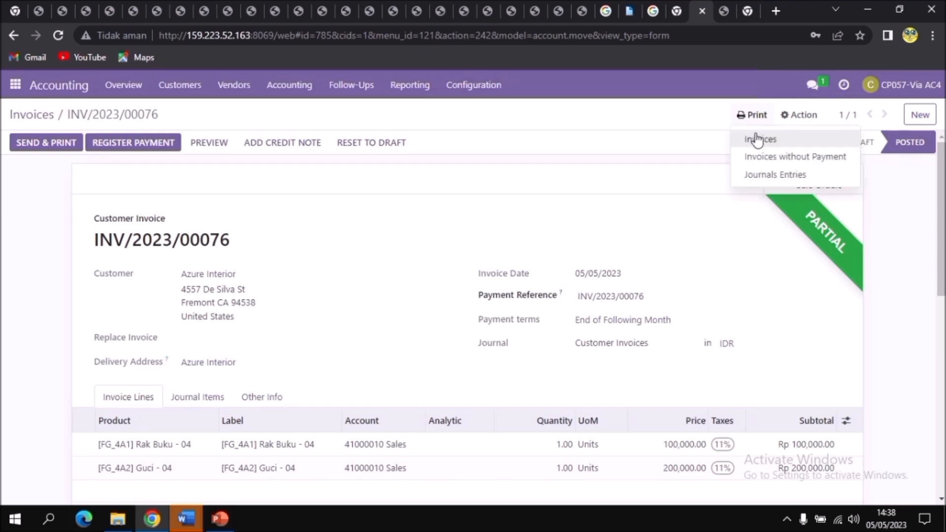
left_click(755, 134)
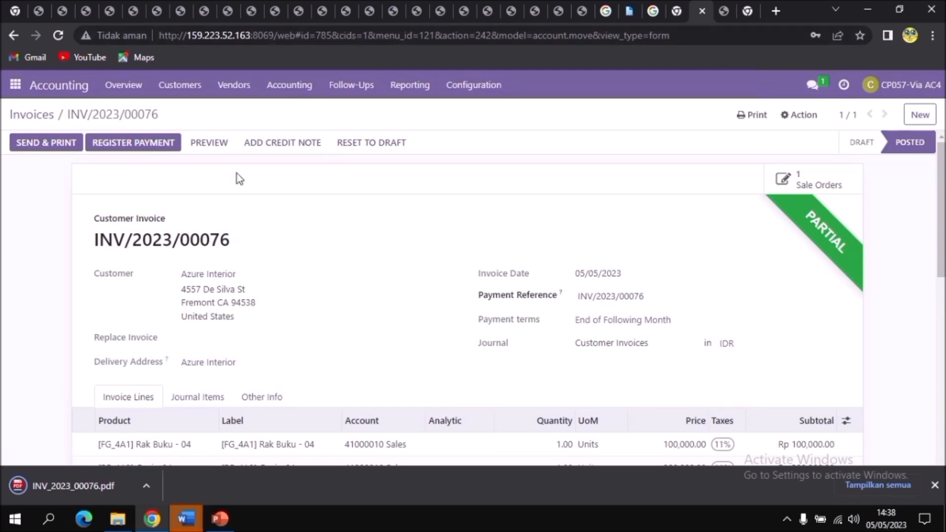
Start a direct message conversation with user CP068 in Discuss.
left_click(18, 87)
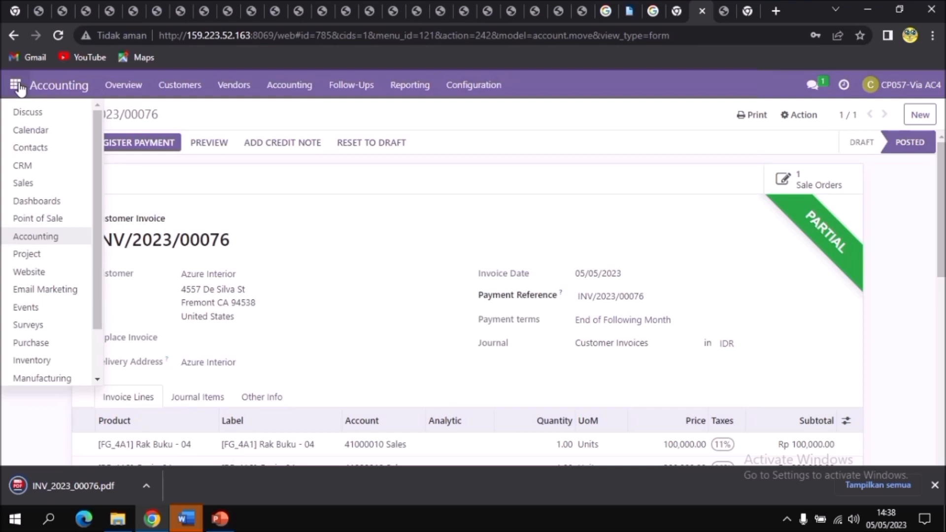
left_click(15, 116)
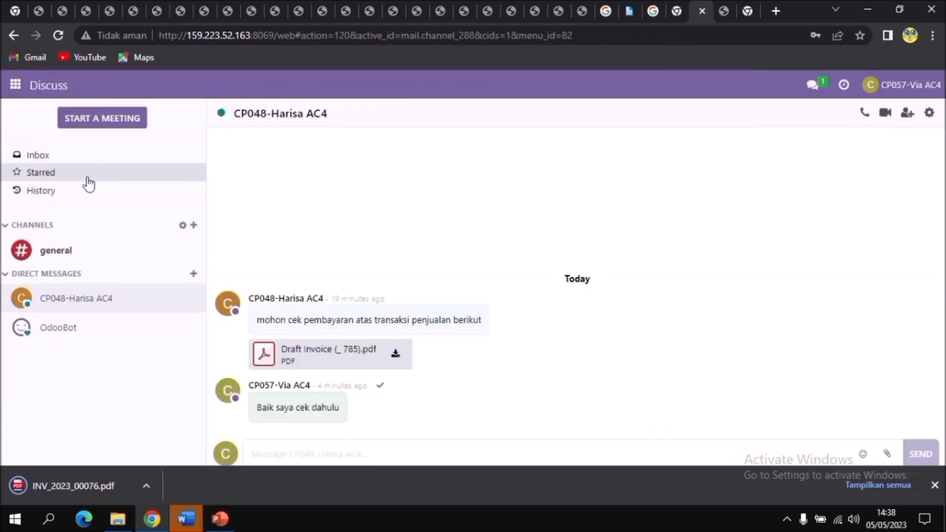
left_click(194, 275)
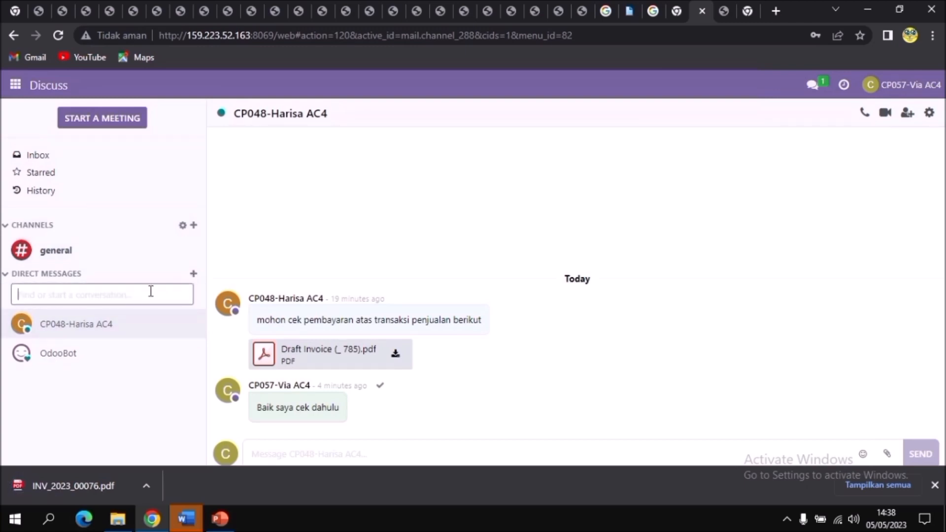
type("cp068")
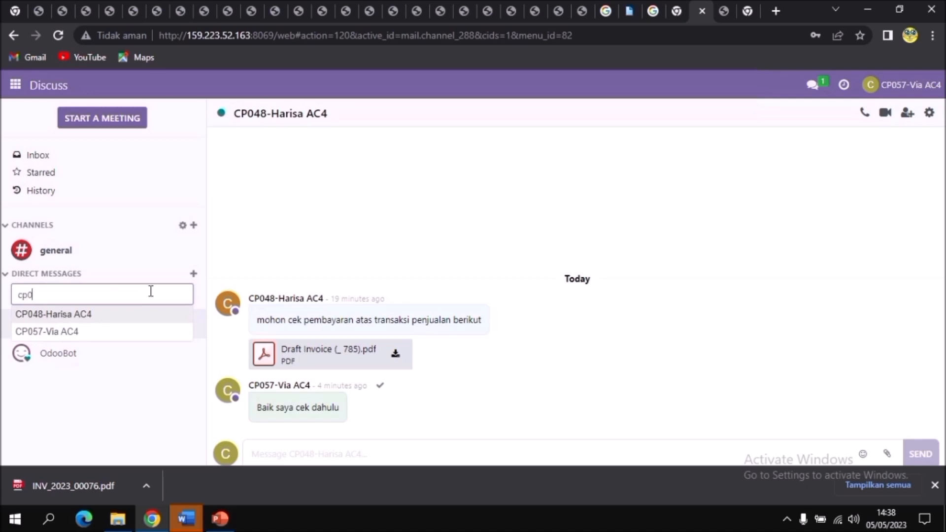
left_click(138, 338)
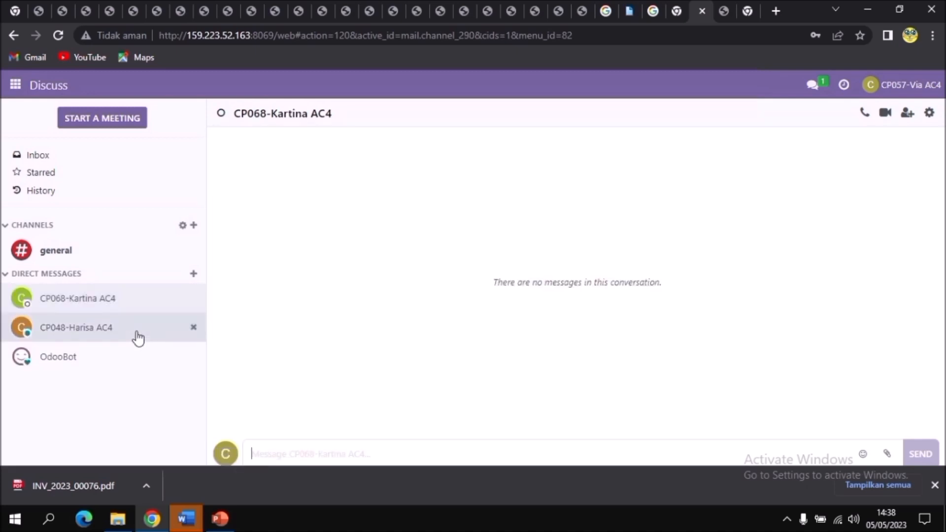
Attach INV_2023_00076 from Downloads and send it with the message "Tolong buatkan rekonsiliasi pada dokumen tersebut".
left_click(886, 454)
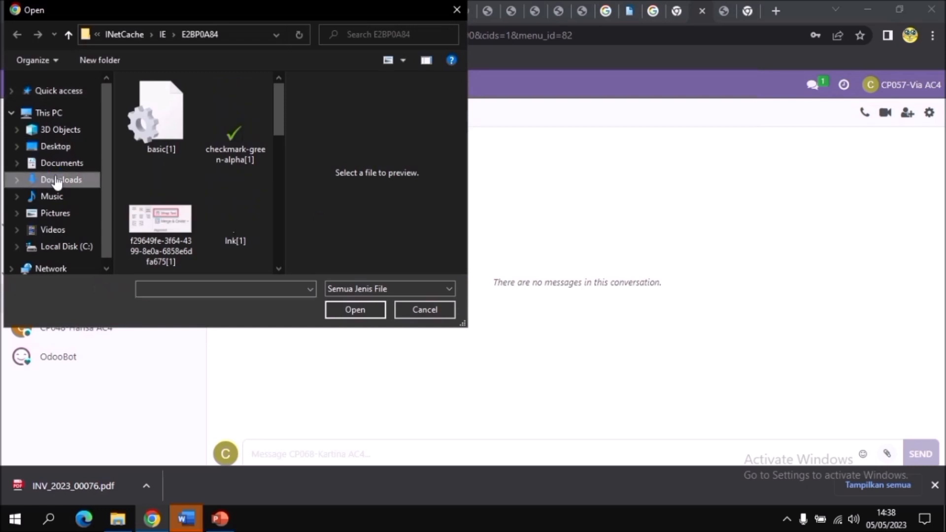
left_click(57, 180)
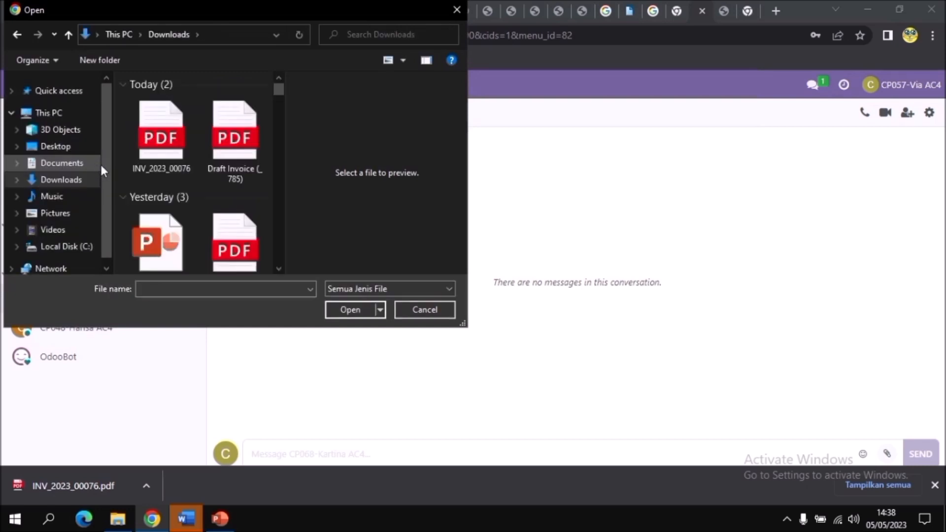
left_click(160, 135)
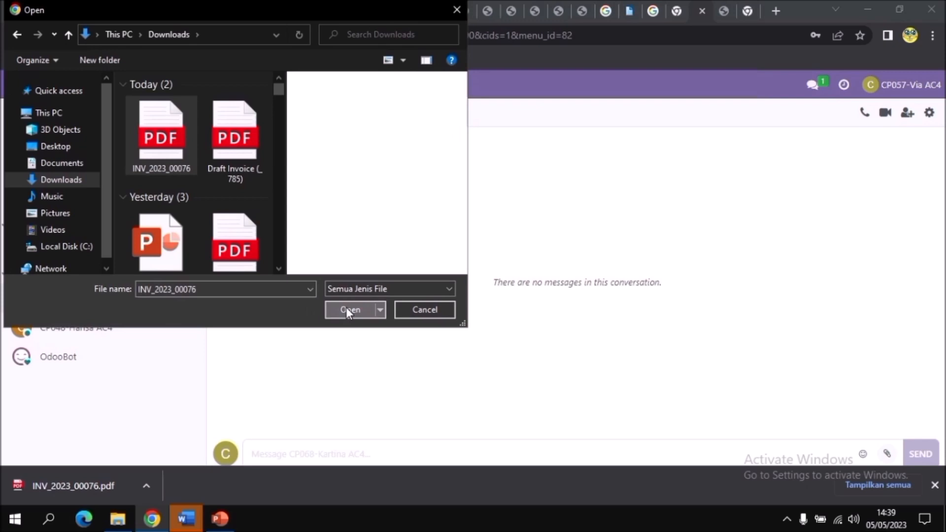
left_click(349, 309)
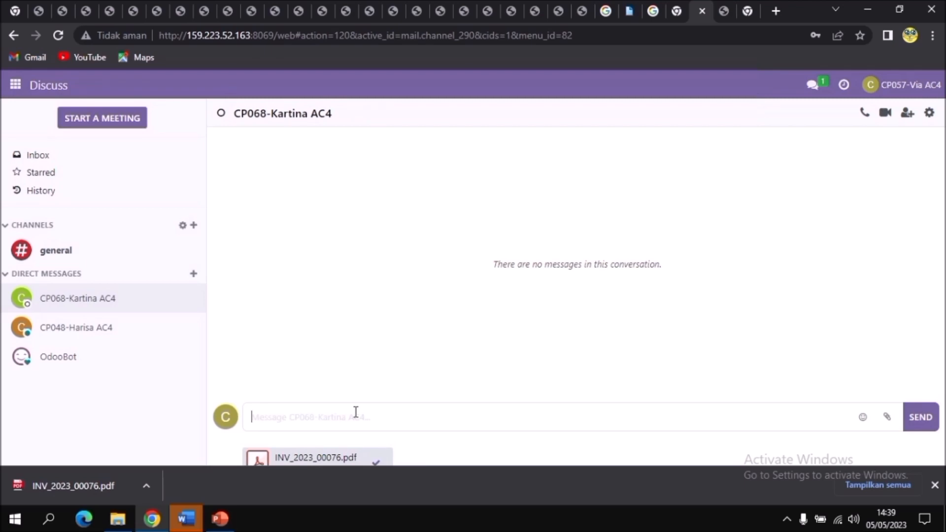
type("Tolong buatkan rekonsiliasi pada dokumen tersebut")
left_click(924, 426)
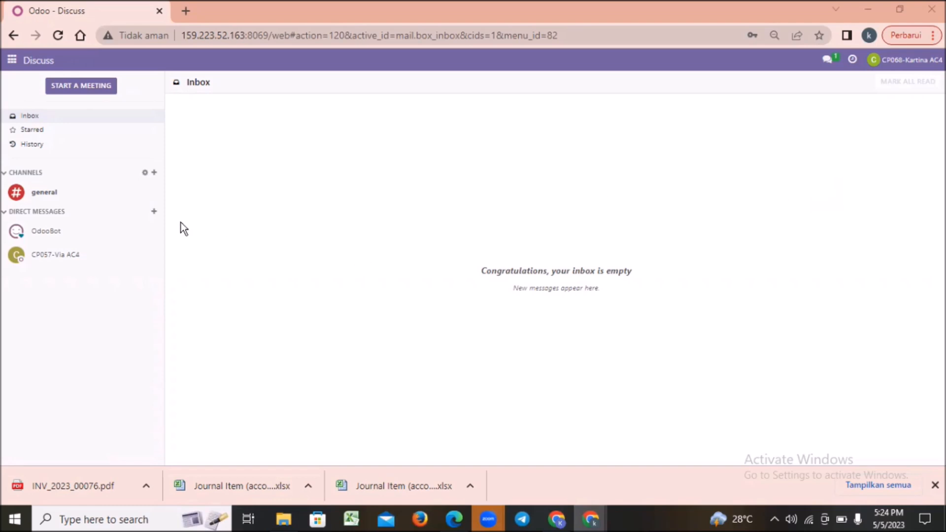
In the recipient's Discuss, open the direct message from CP057, then download and open the attached invoice PDF.
left_click(72, 261)
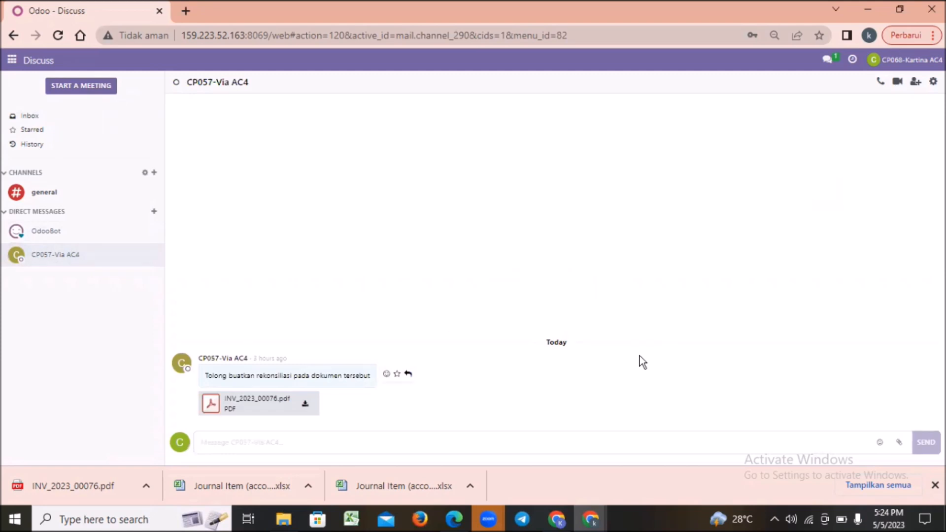
left_click(303, 407)
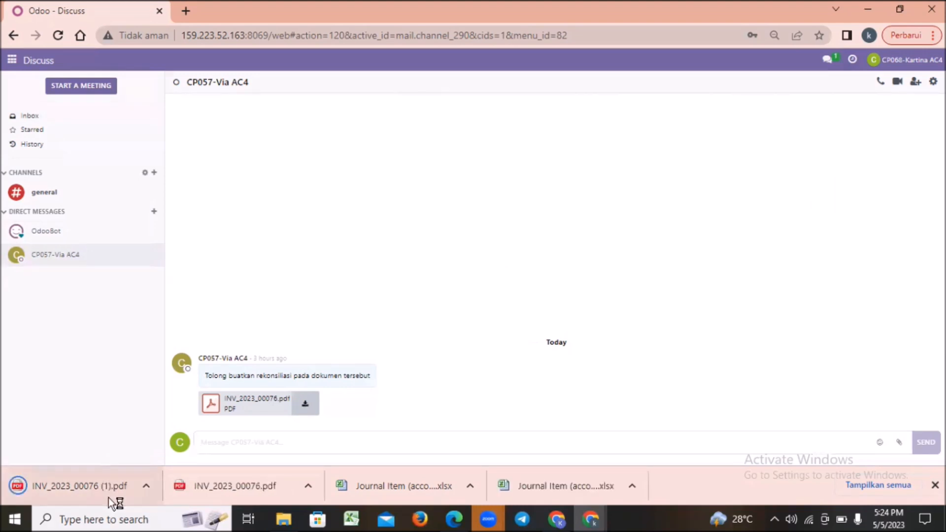
left_click(123, 489)
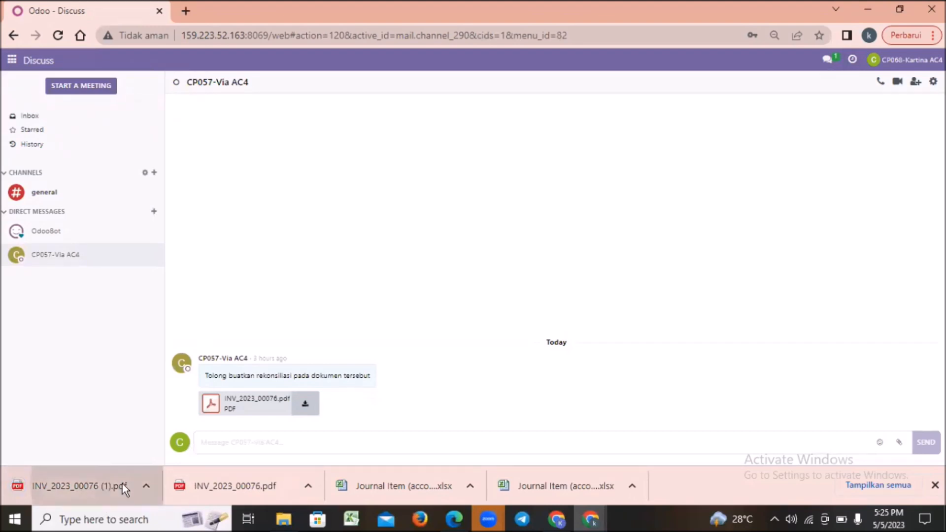
Return to Odoo and view the Cash journal's transactions from the Accounting dashboard.
left_click(105, 14)
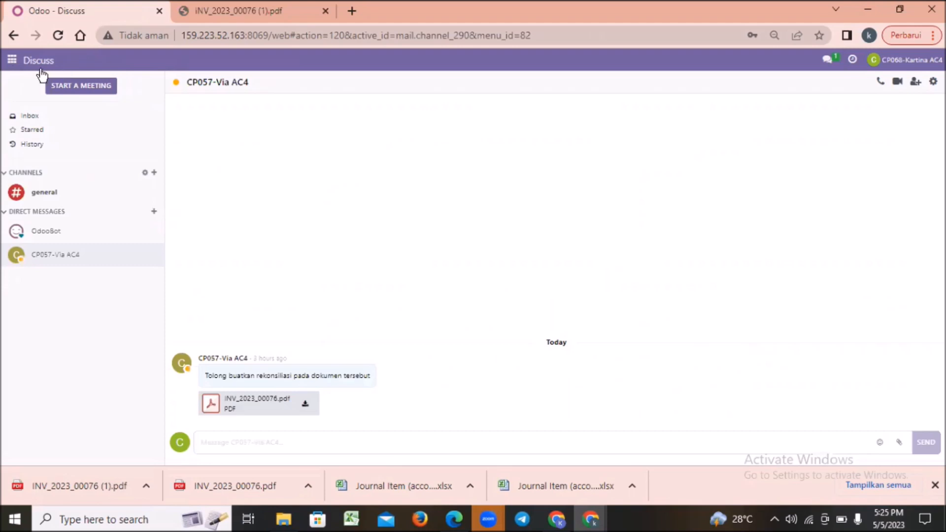
left_click(12, 62)
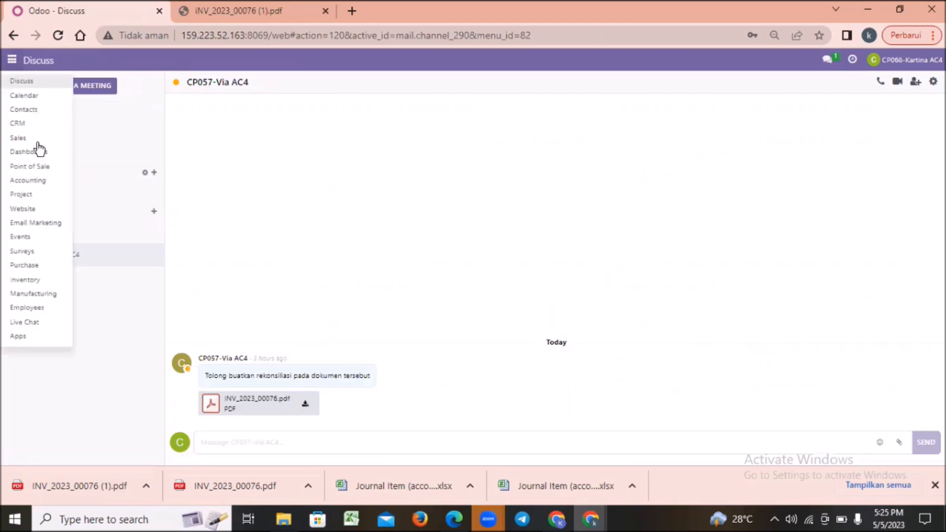
left_click(39, 182)
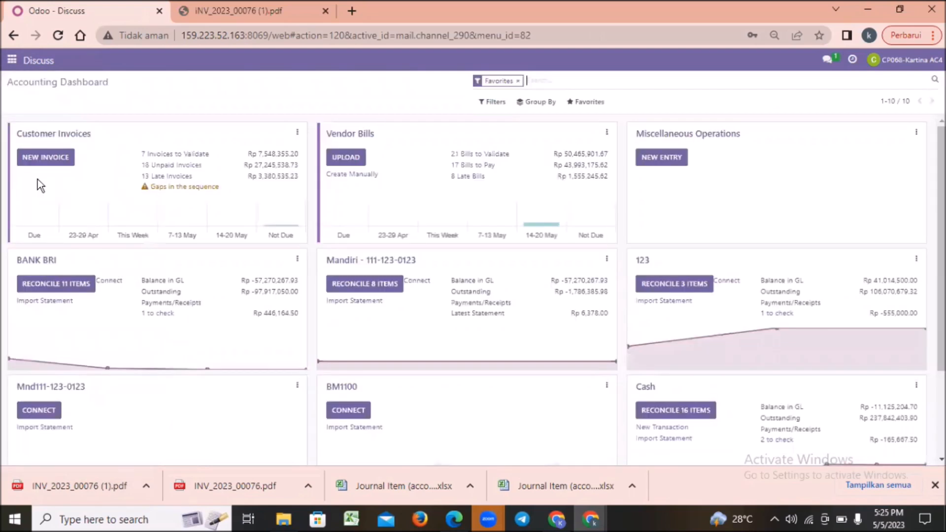
scroll(473, 291, "down", 3)
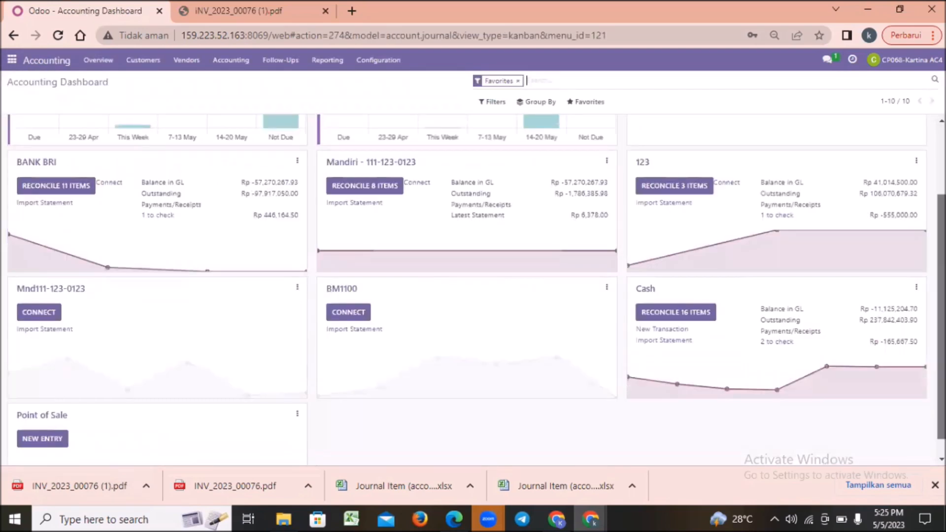
scroll(776, 330, "down", 1)
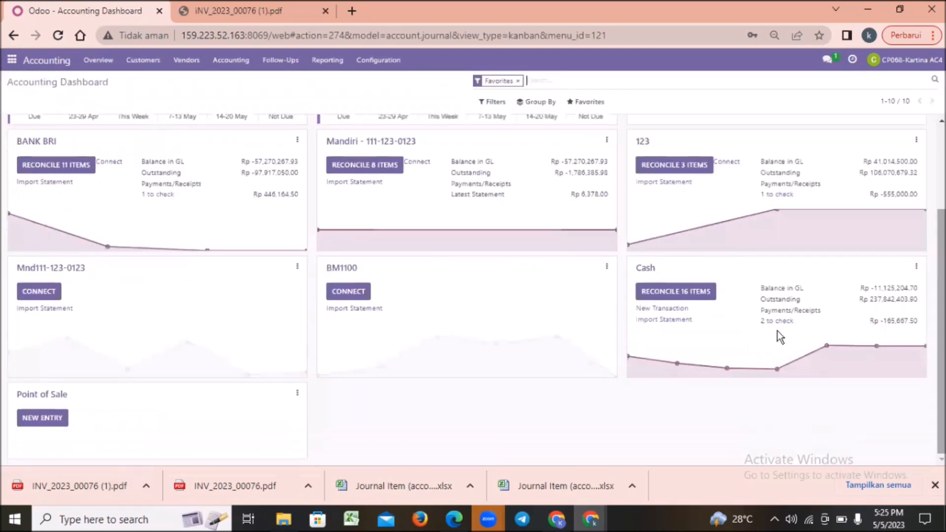
left_click(916, 266)
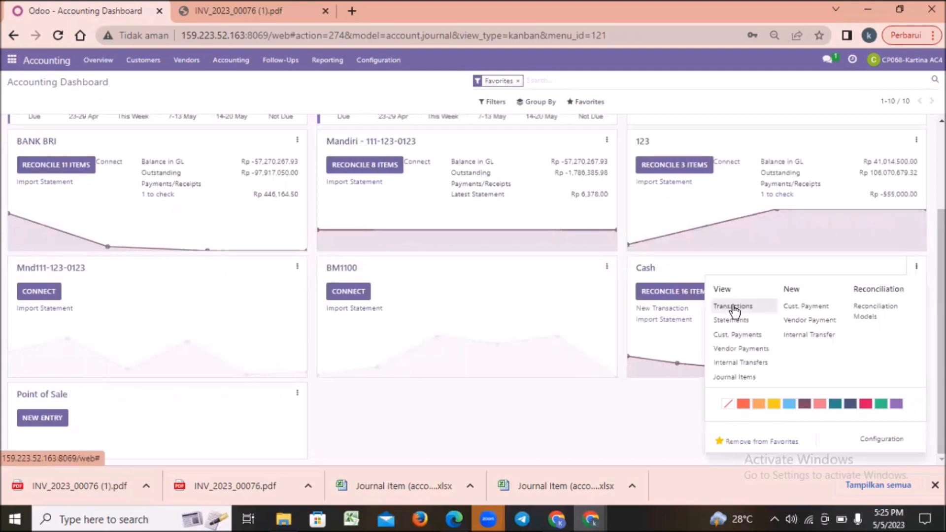
left_click(731, 307)
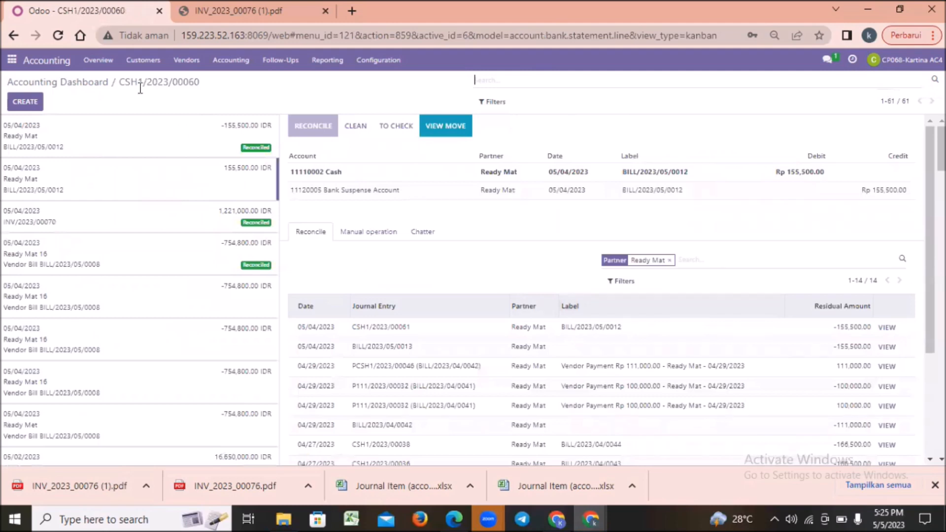
Create a new bank statement line and label it INV/2023/00076, copying the number from the invoice PDF.
left_click(30, 106)
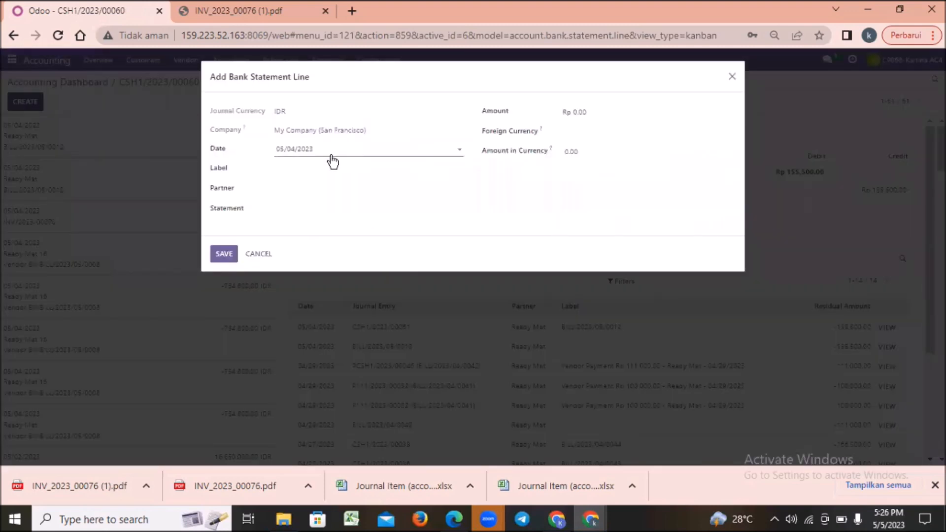
left_click(289, 168)
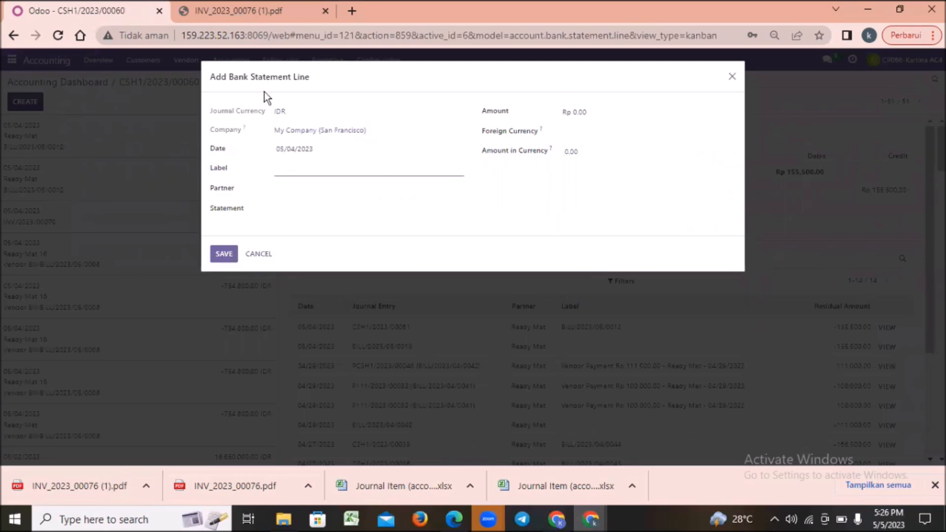
left_click(250, 10)
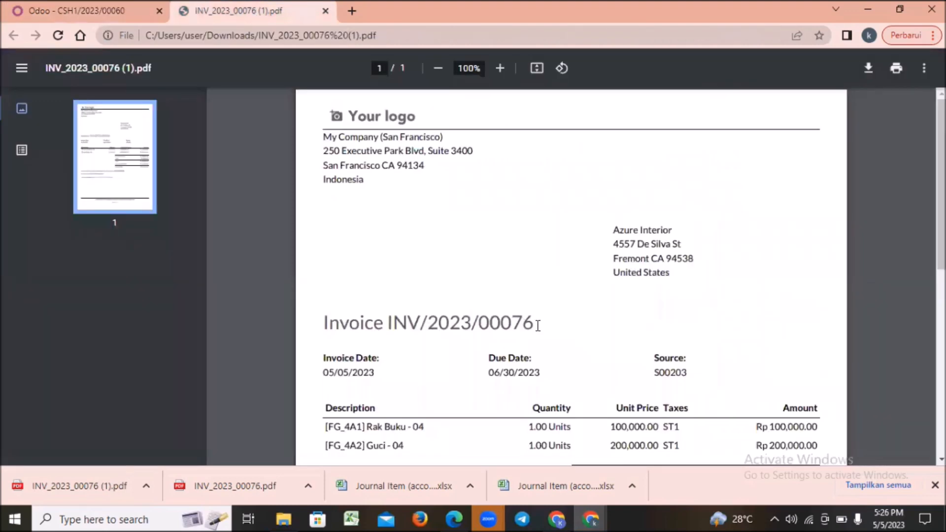
left_click_drag(534, 324, 408, 327)
left_click(422, 328)
left_click(68, 11)
type("INV/2023/00076")
Set the statement line's partner to Azure Interior and leave the statement reference empty.
left_click(310, 184)
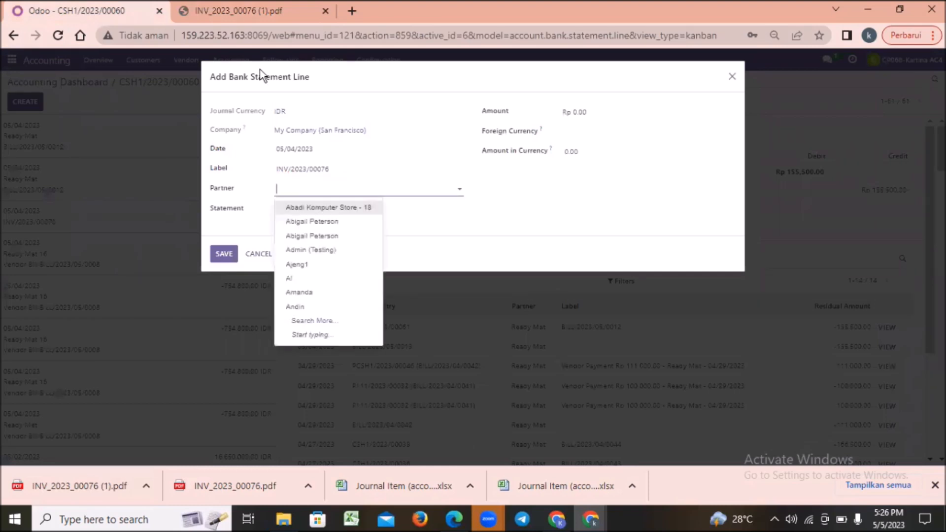
type("A")
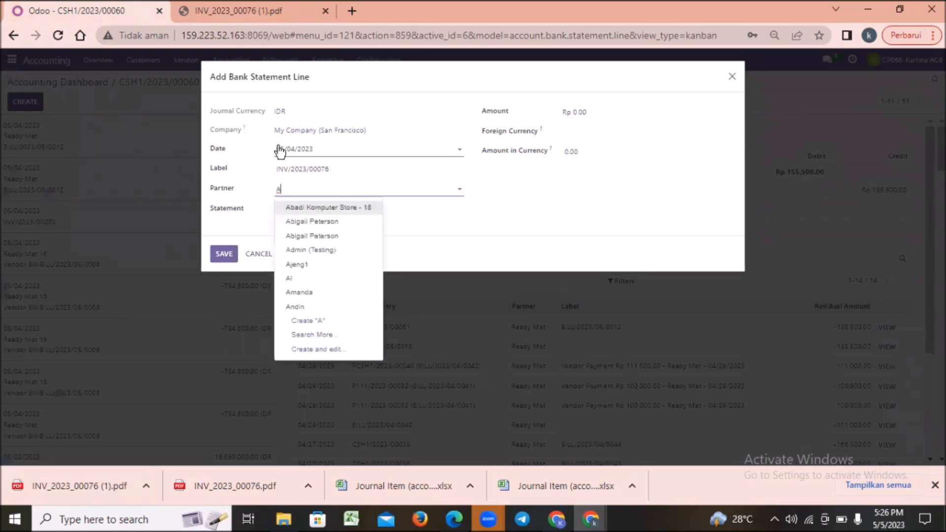
type("Z")
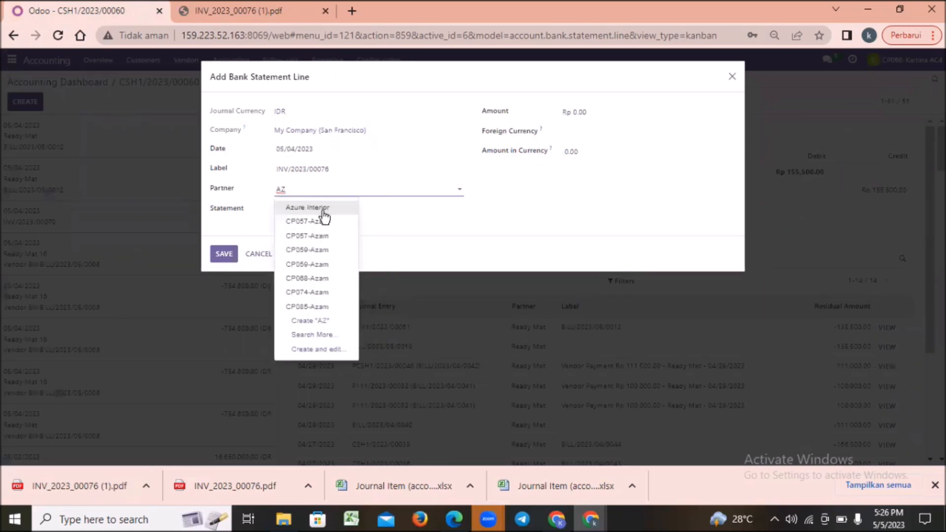
left_click(293, 208)
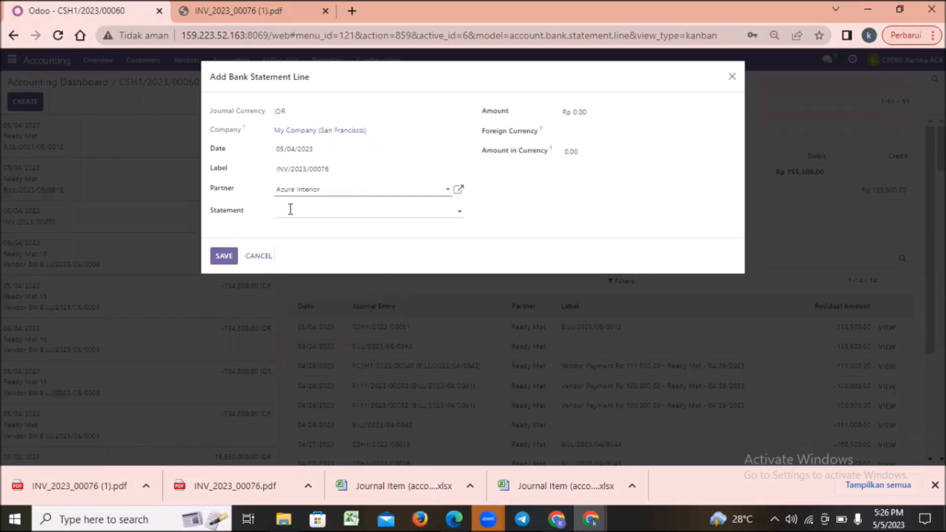
left_click(467, 210)
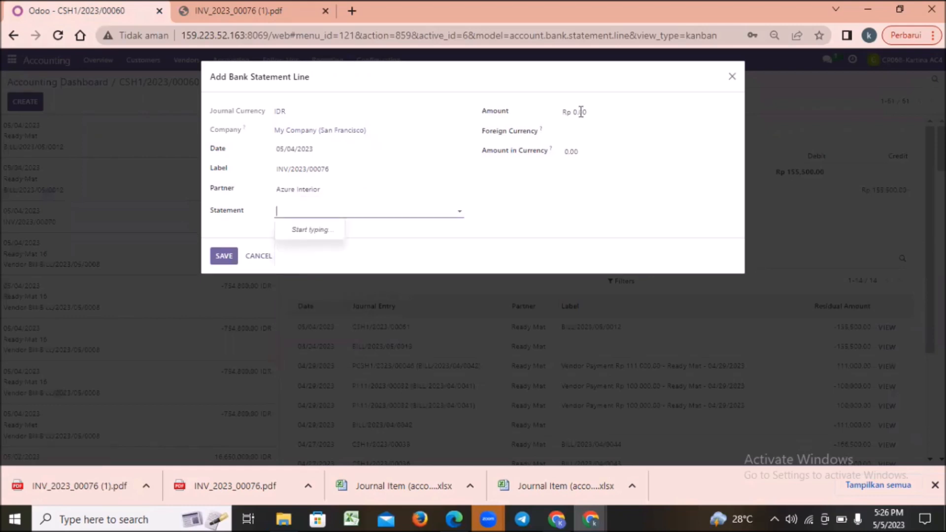
Set the statement line's amount to Rp 166,500.00, copying the paid amount from the invoice PDF.
left_click(581, 112)
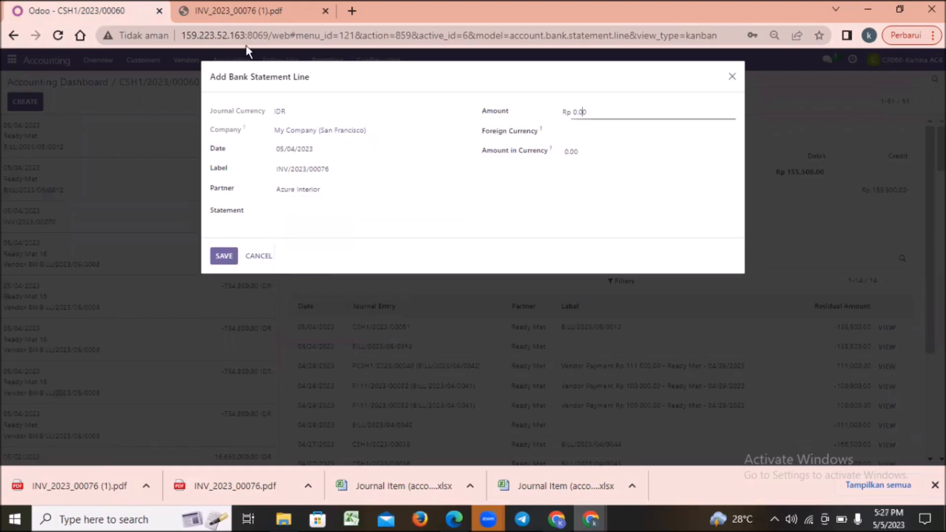
left_click(245, 12)
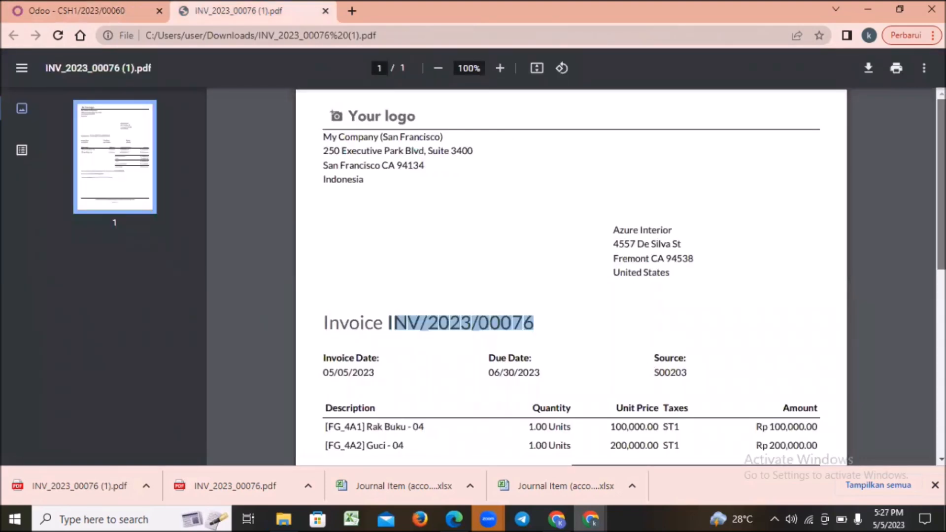
scroll(739, 365, "down", 2)
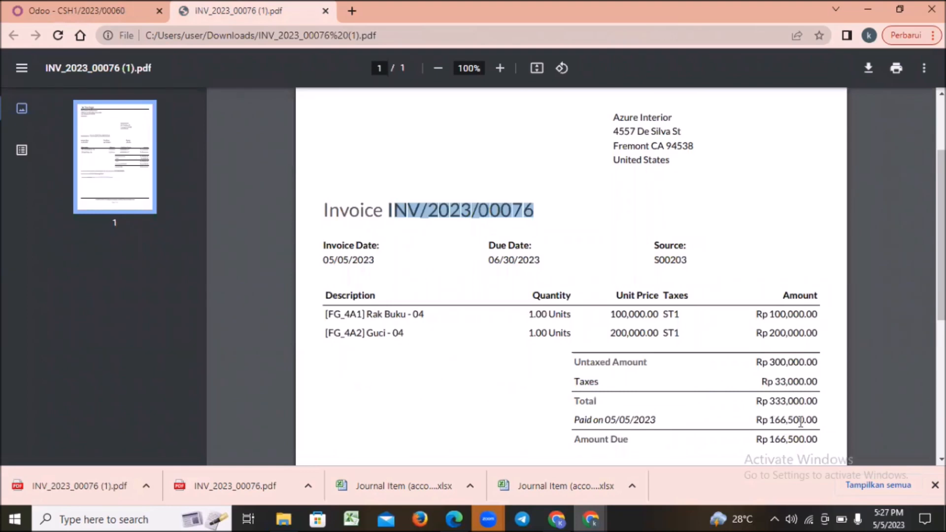
double_click(825, 420)
left_click_drag(771, 421, 821, 424)
key("ctrl+c")
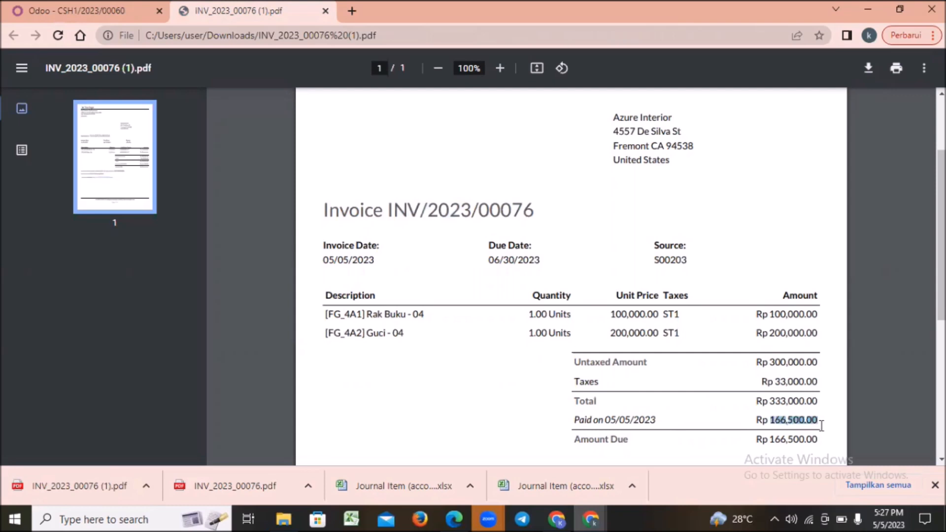
left_click(123, 14)
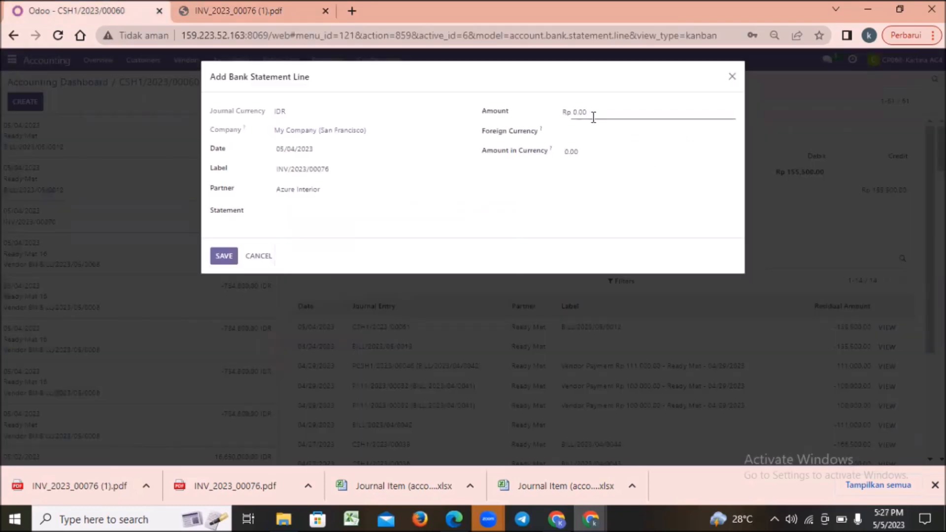
left_click(574, 113)
key("BackSpace")
key("ctrl+v")
Set the statement line's foreign currency to IDR, paste the paid amount as its amount in currency, and save the line.
left_click(572, 130)
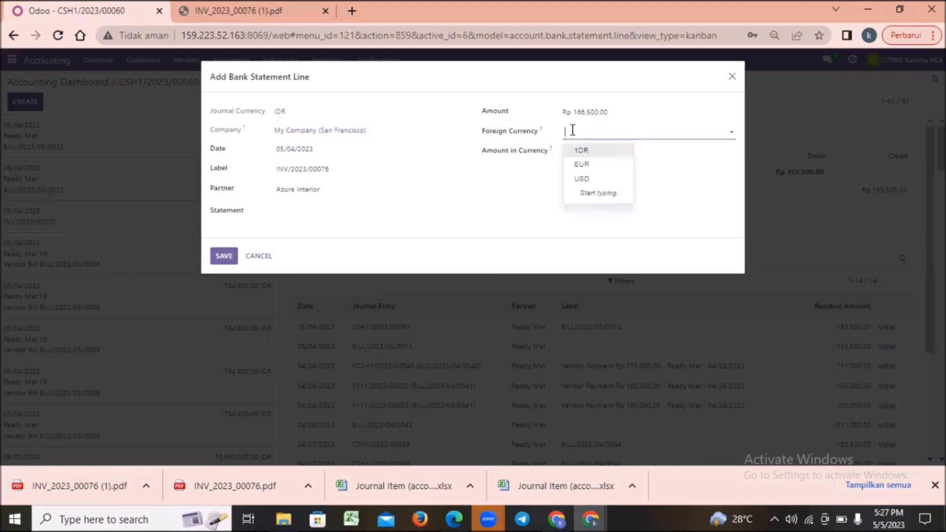
left_click(594, 153)
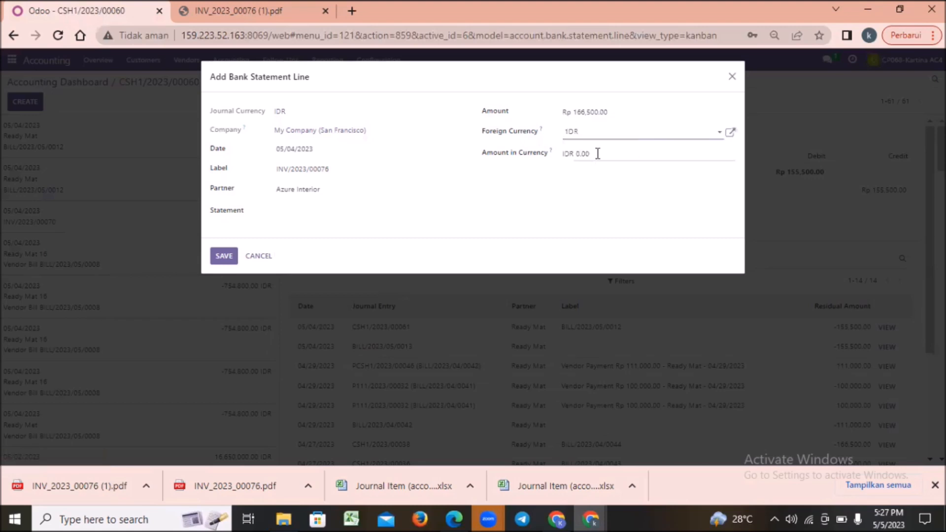
left_click(597, 153)
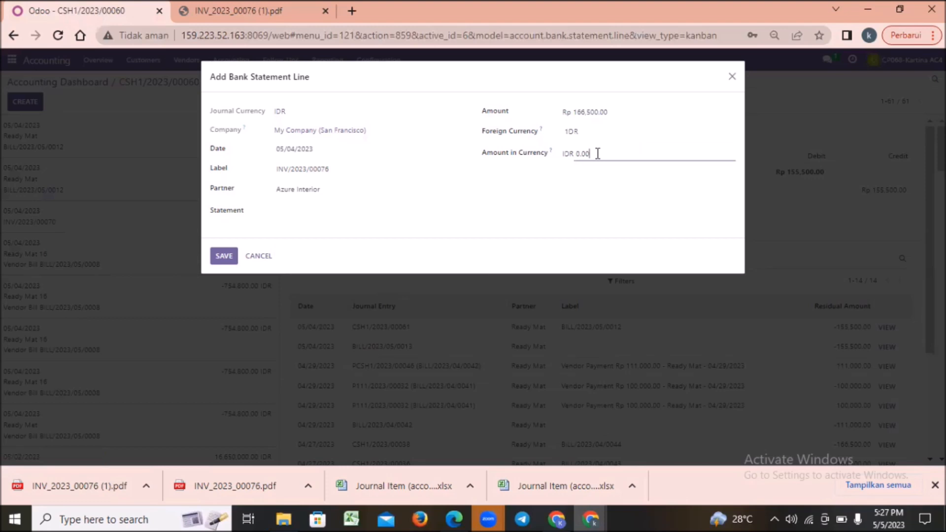
key("BackSpace")
key("BackSpace")
key("BackSpace")
key("BackSpace")
type("166,500.00")
left_click(223, 257)
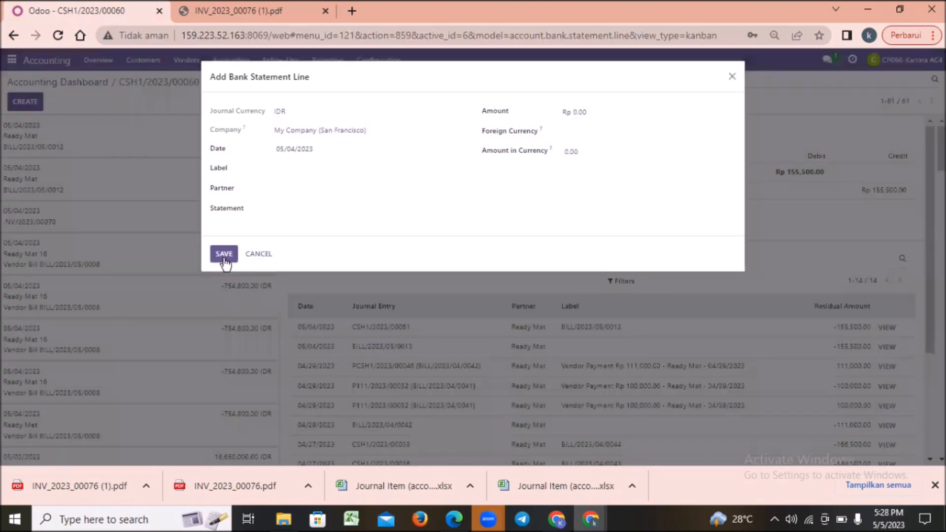
left_click(731, 77)
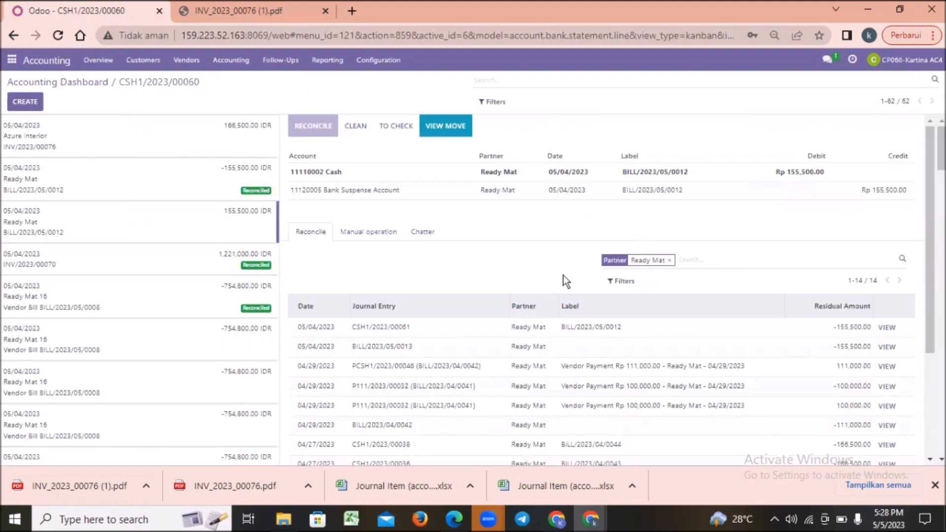
Select the INV/2023/00076 statement line and remove the suggested Interest Expense and BILL/2022/10/0011 BILL/2022/10/0010 counterpart entries.
double_click(28, 137)
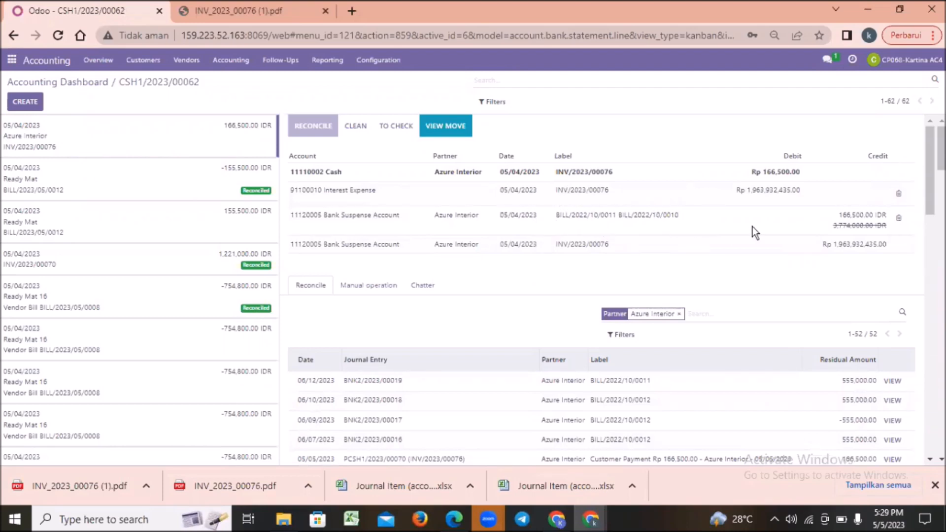
left_click(899, 193)
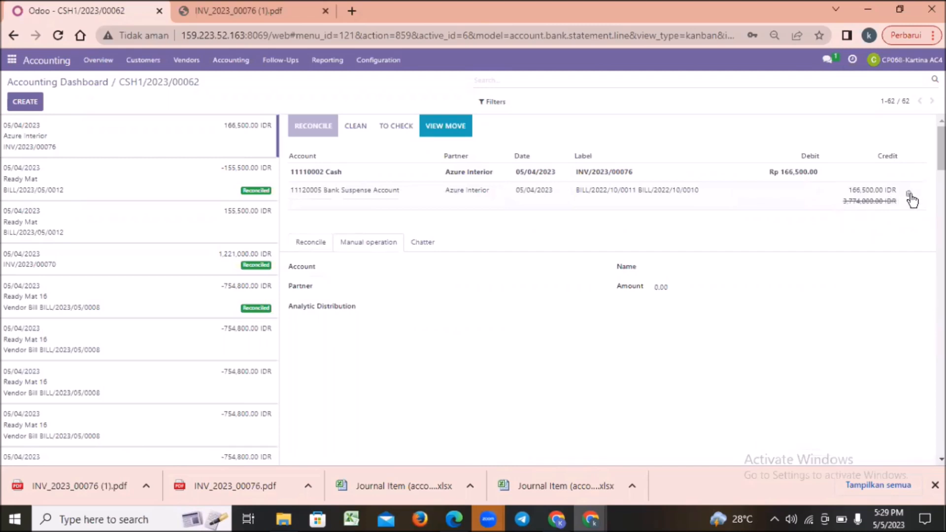
left_click(910, 195)
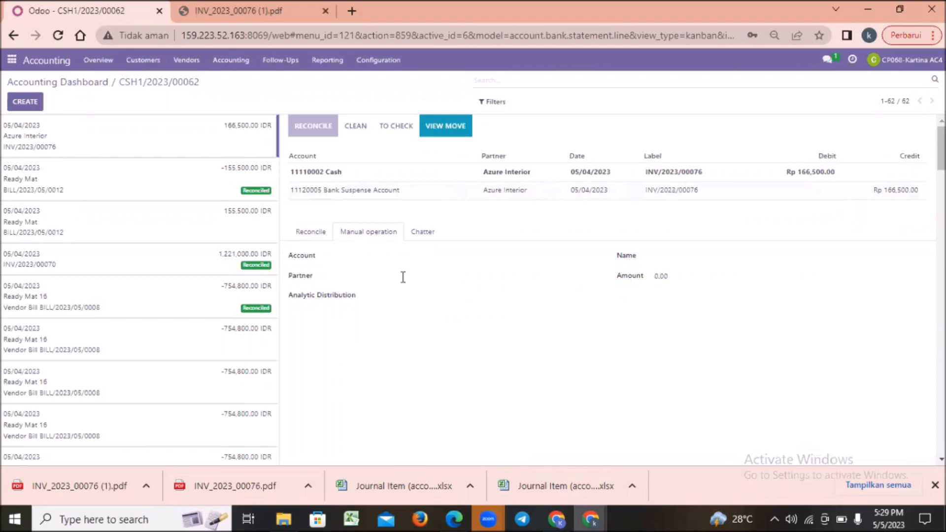
Match the statement line with customer payment PCSH1/2023/00070 (INV/2023/00076) and validate the reconciliation.
left_click(307, 234)
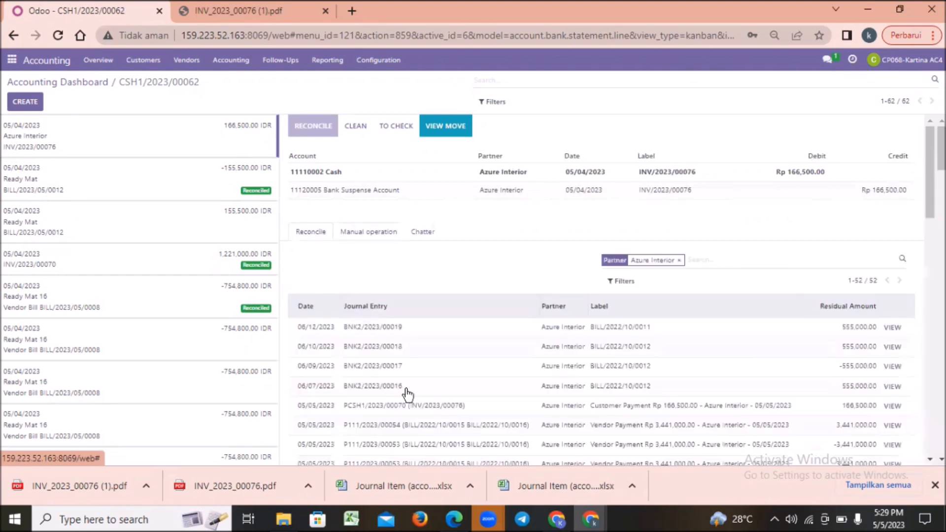
double_click(386, 409)
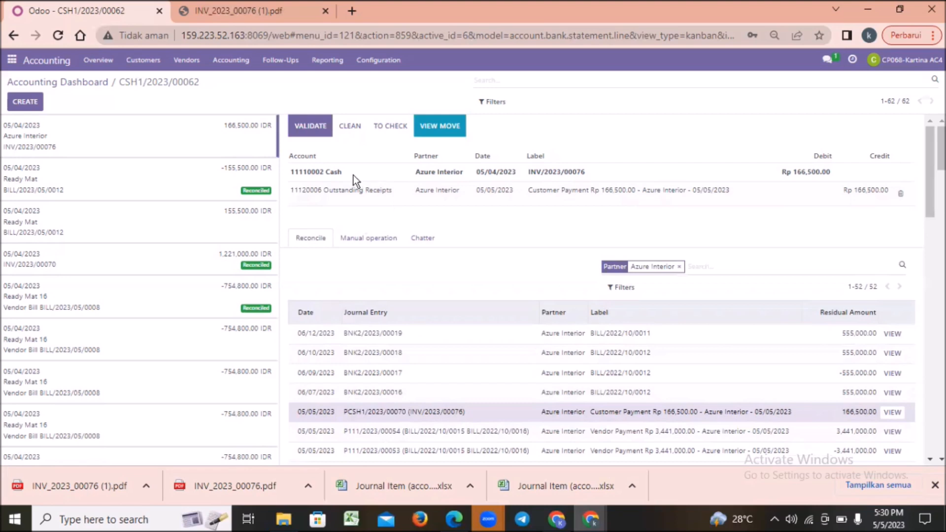
left_click(309, 129)
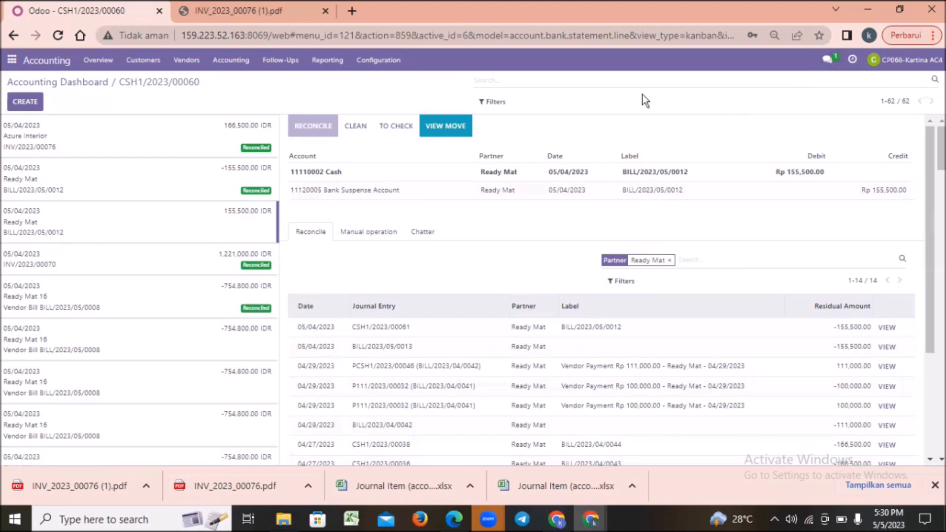
Open the direct message conversation with the requesting colleague in Discuss and attach the copied screenshot of the reconciled transactions.
left_click(12, 61)
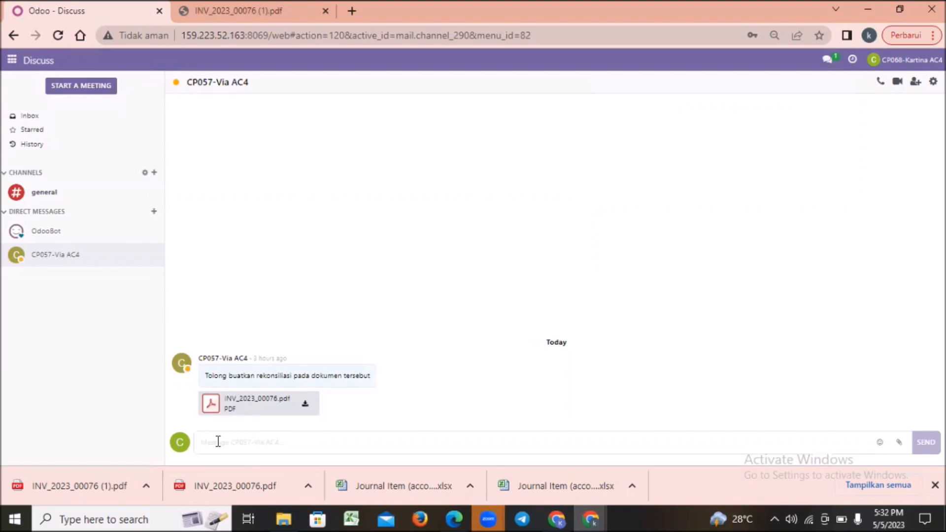
key("ctrl+v")
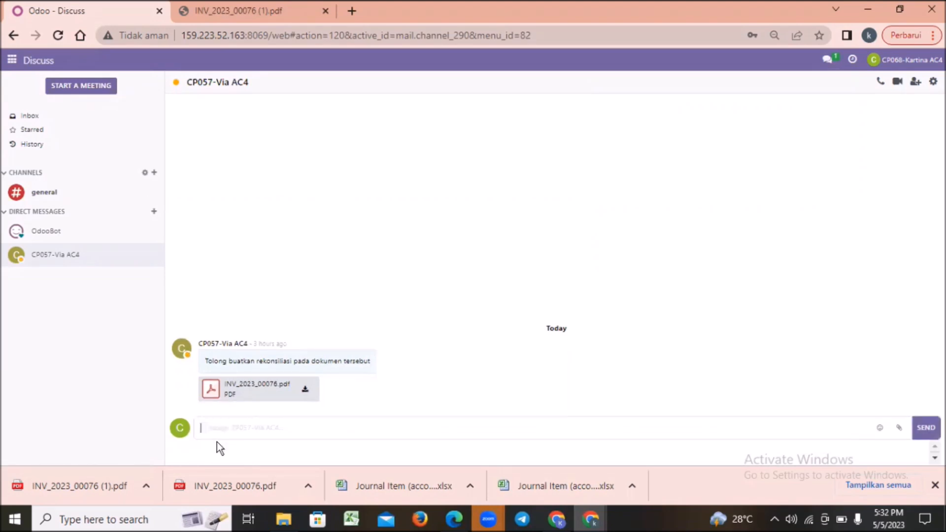
Greet the colleague by name and send "sudah saya rekonsil untuk dokumen tersebut yaaa silahkan dilanjut ke transaksi berikutnya.." with the screenshot.
type("H")
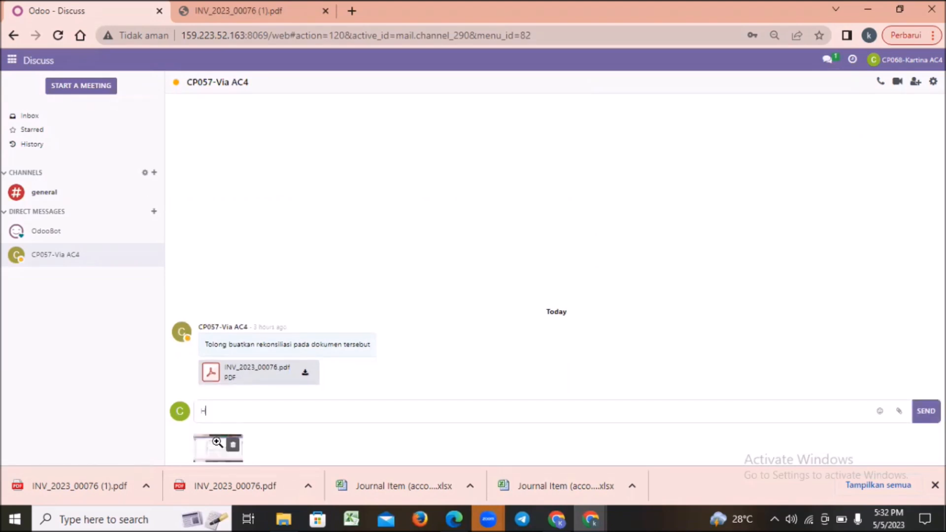
type("sudah saya rekonsil untuk c")
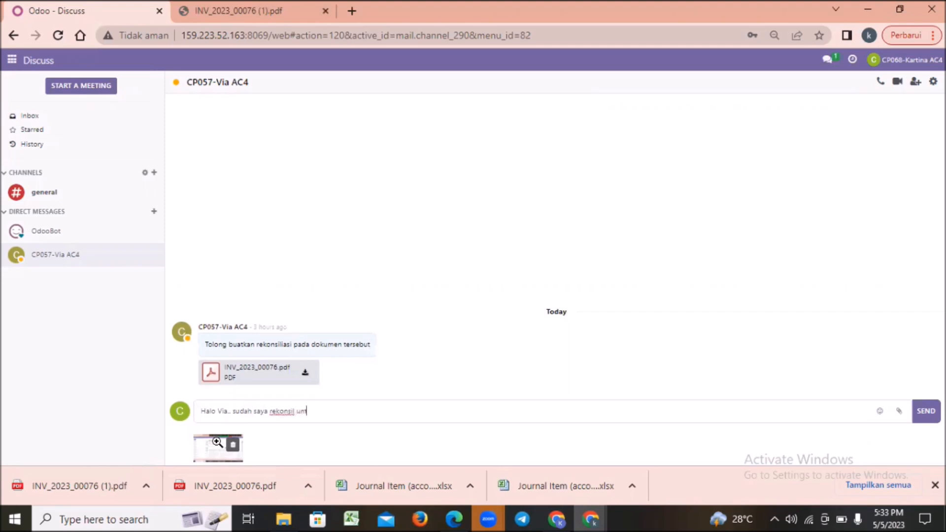
type("okumen tersebut yaaa silahkan dilanjut ke transaksi beriku")
key("BackSpace")
key("BackSpace")
key("BackSpace")
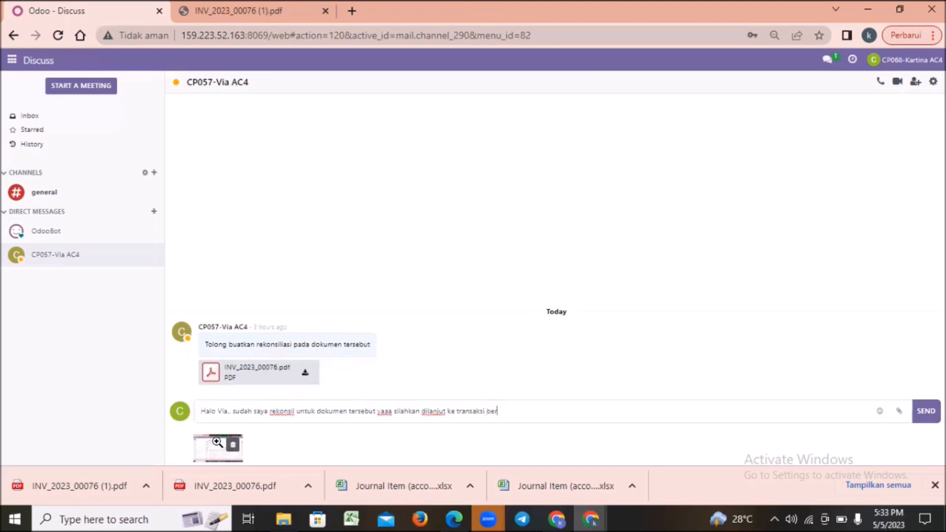
type("ikutnya.")
key("Return")
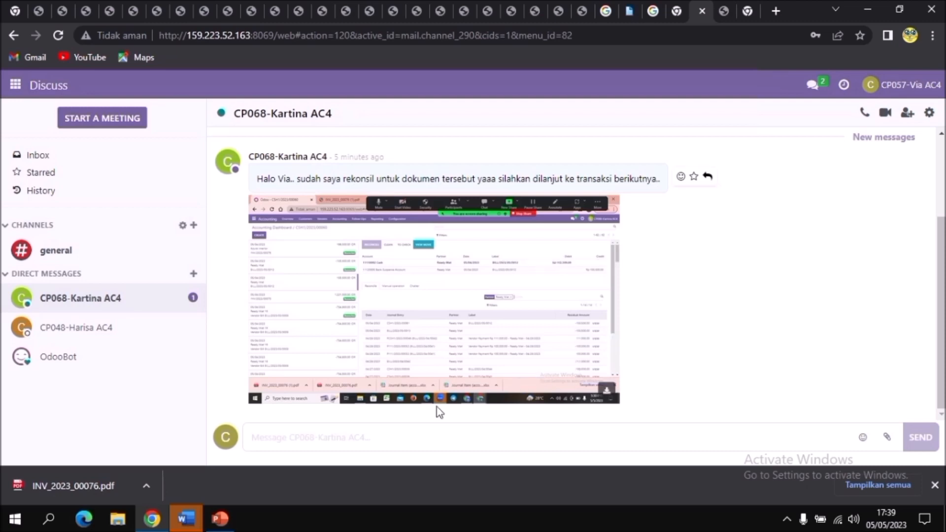
From the other account, thank the colleague by name and send "saya akan cek lagi untuk transaksi berikutnya".
left_click(300, 437)
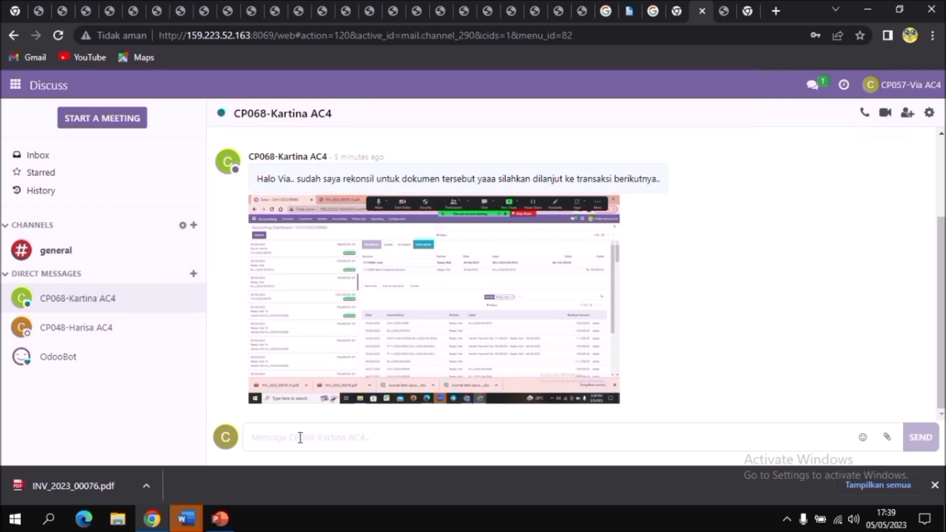
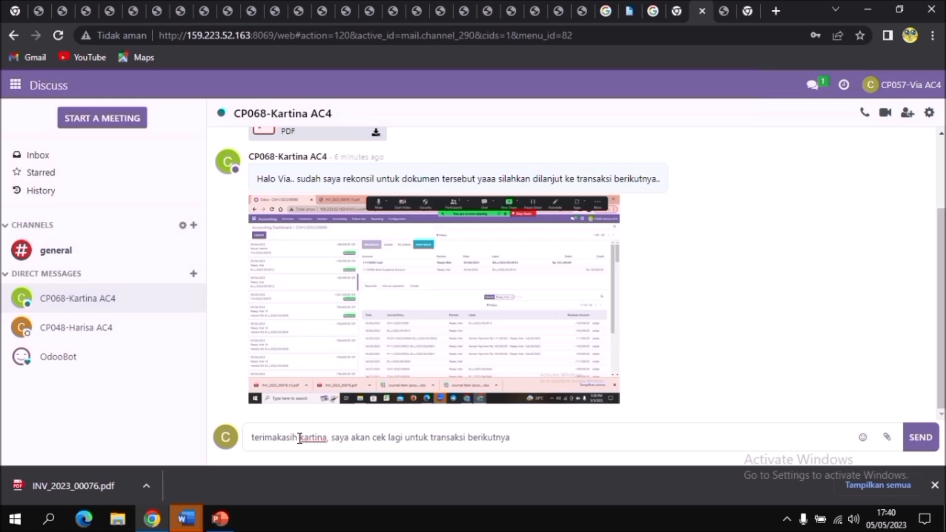
left_click(921, 440)
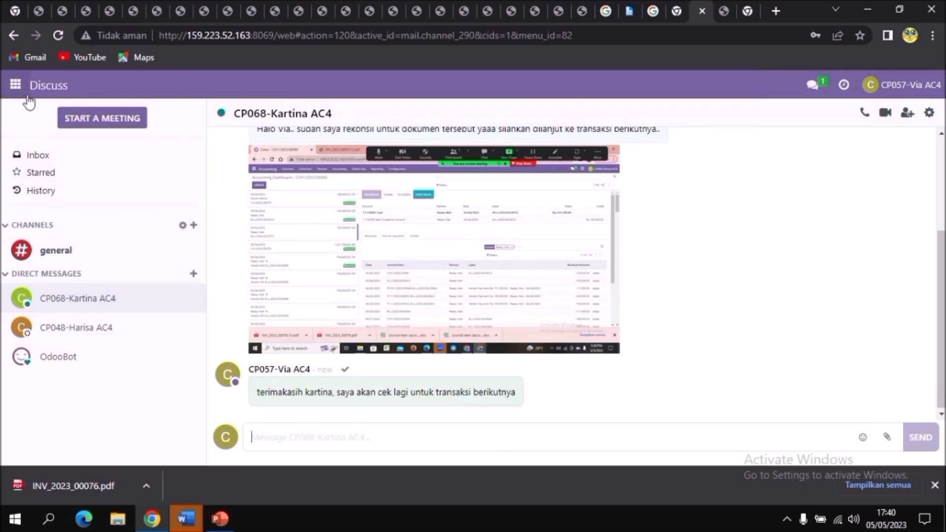
Close the floating chat window and open invoice INV/2023/00076 from the customer invoices in Accounting.
left_click(15, 84)
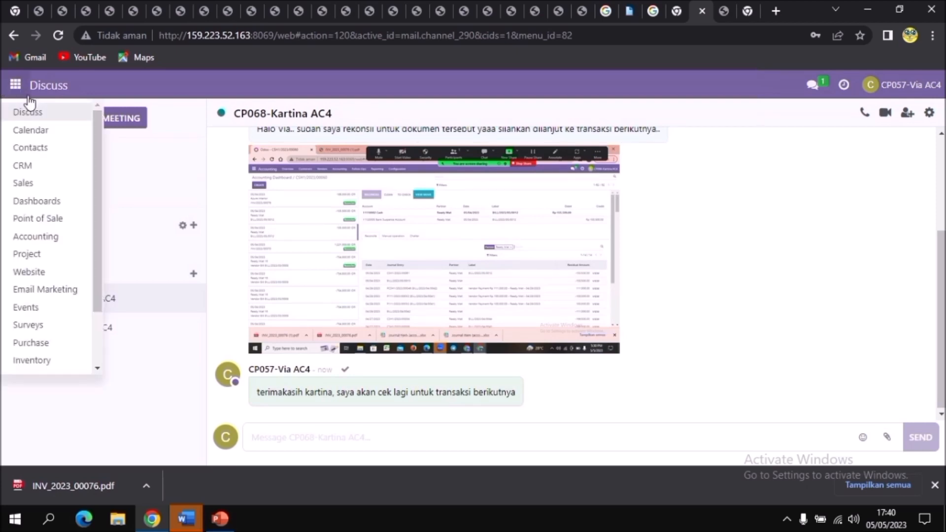
left_click(58, 237)
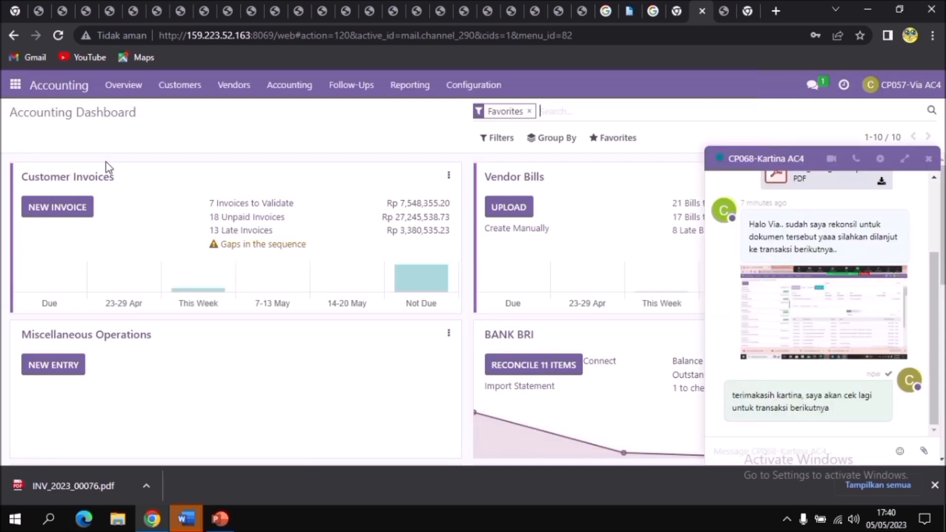
left_click(185, 88)
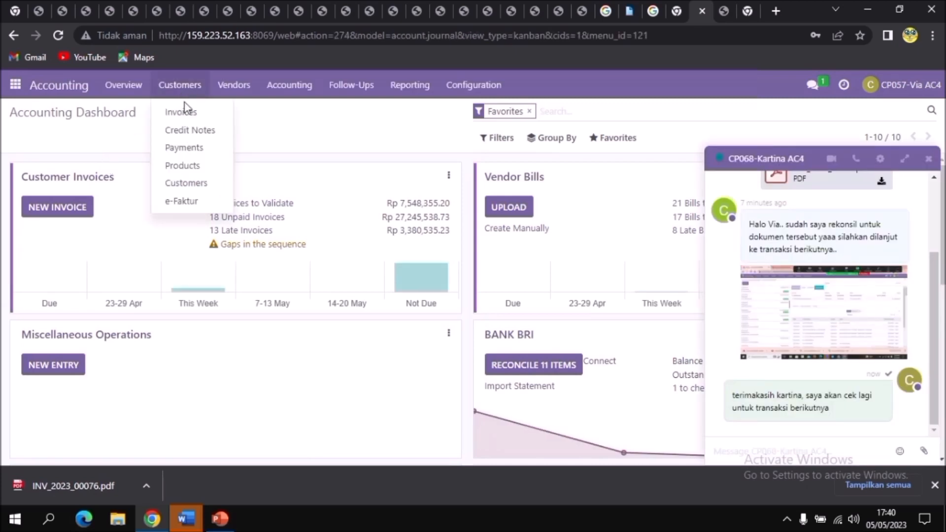
left_click(185, 112)
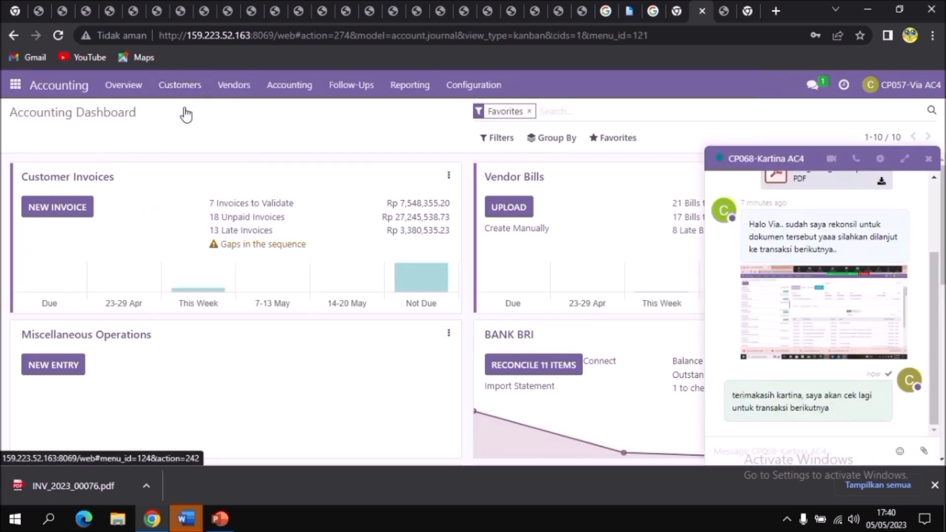
left_click(929, 165)
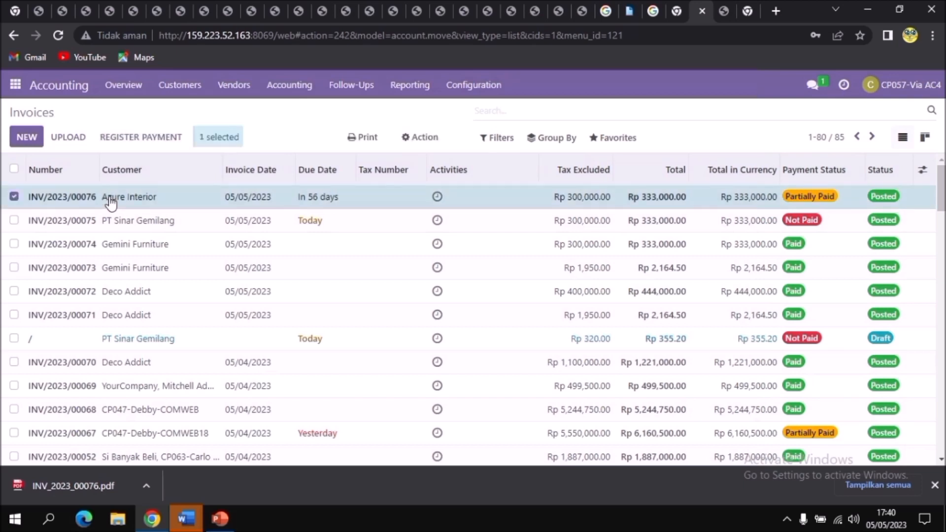
double_click(111, 199)
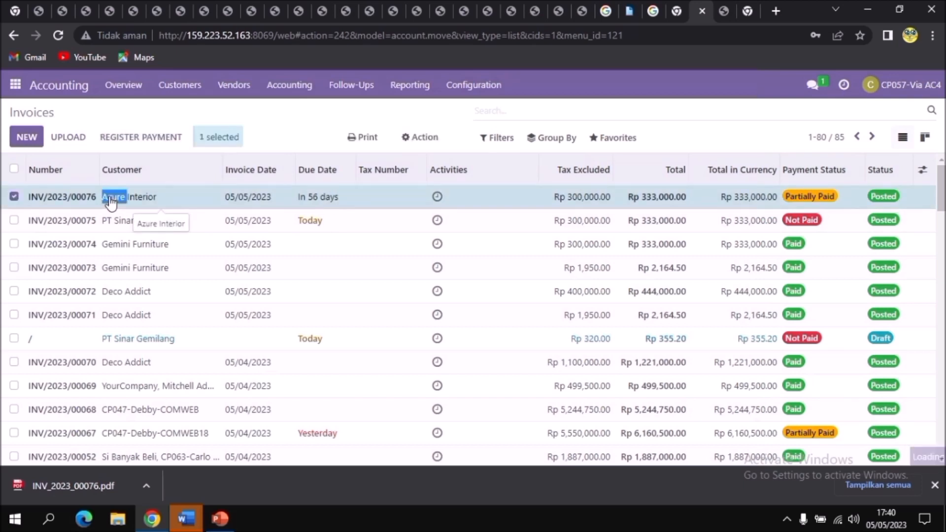
left_click(69, 197)
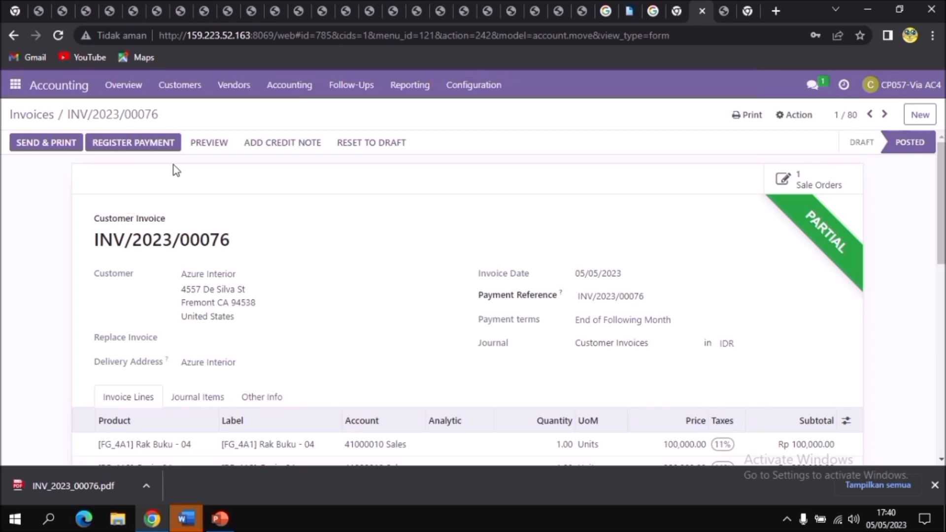
Try to register the remaining payment on invoice INV/2023/00076 through the Cash journal.
left_click(154, 144)
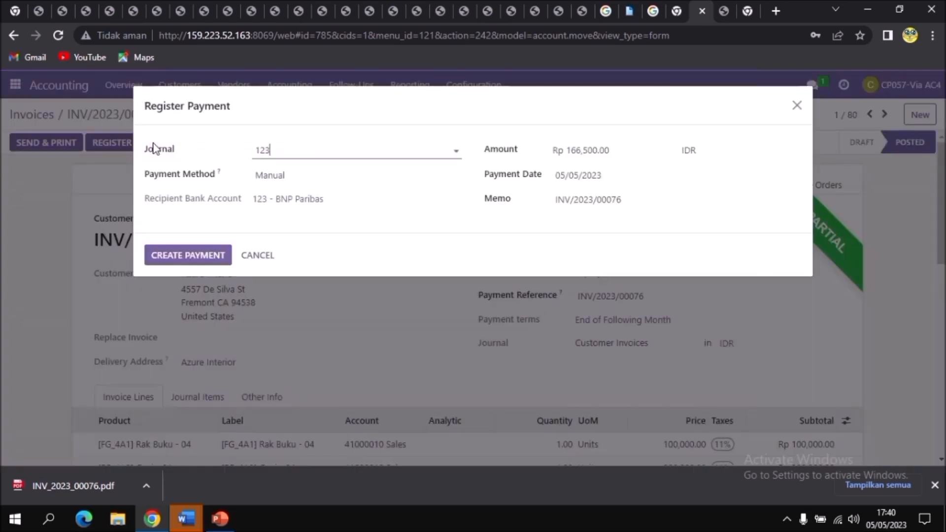
left_click(347, 150)
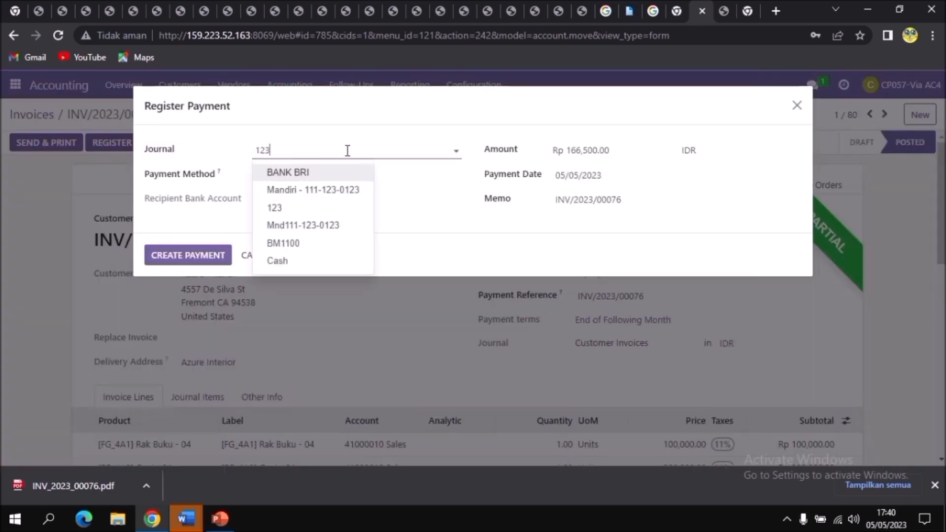
left_click(302, 261)
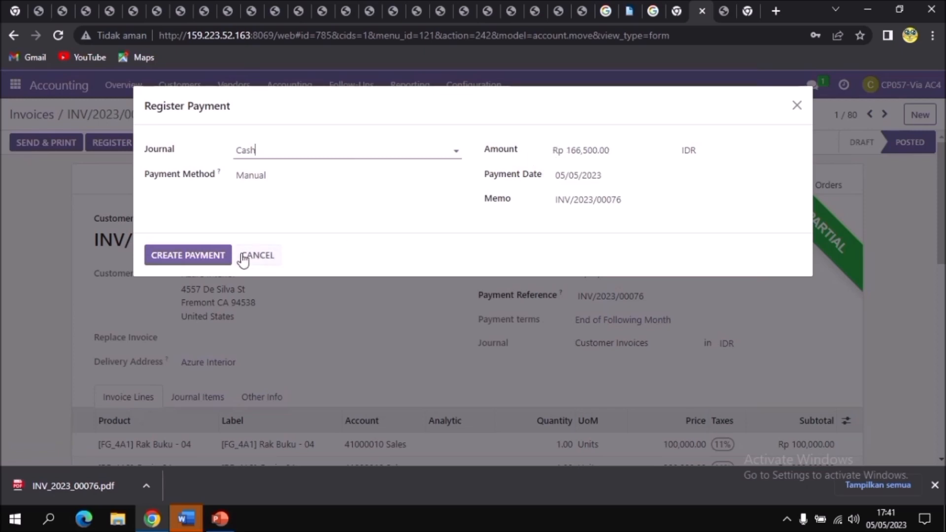
left_click(178, 256)
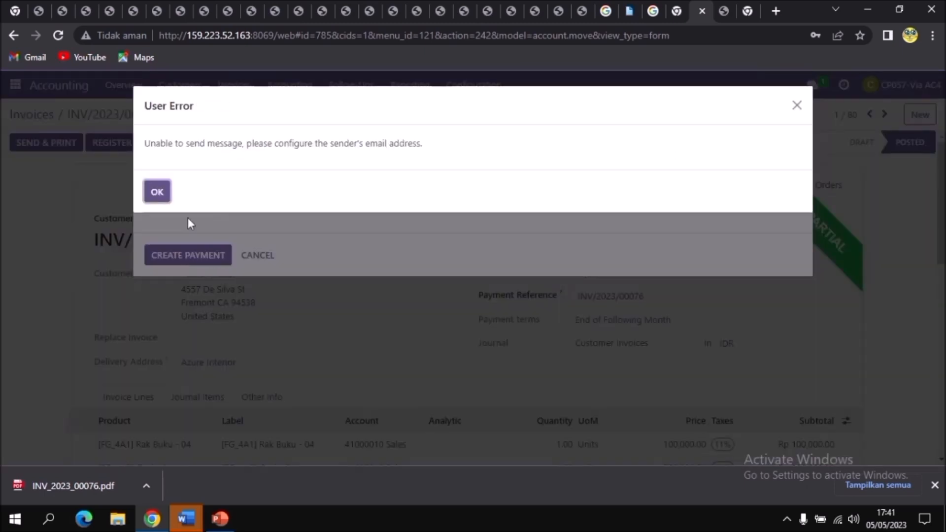
left_click(156, 192)
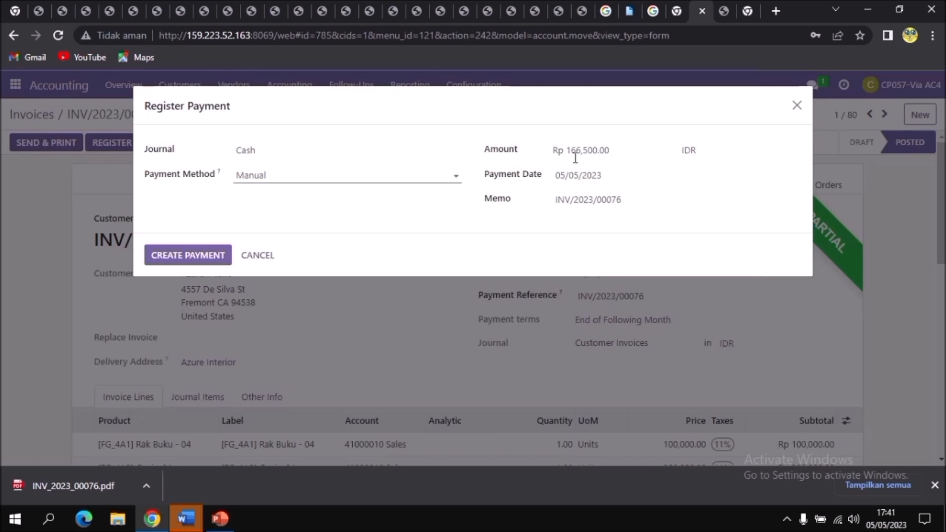
left_click(797, 105)
Enter the account's e-mail address in the signed-in account's profile preferences and save them.
left_click(910, 85)
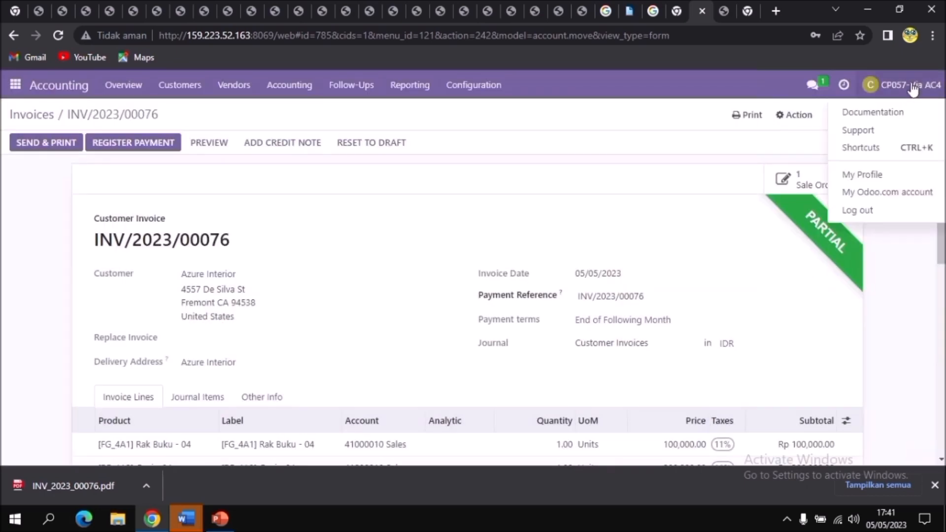
left_click(887, 182)
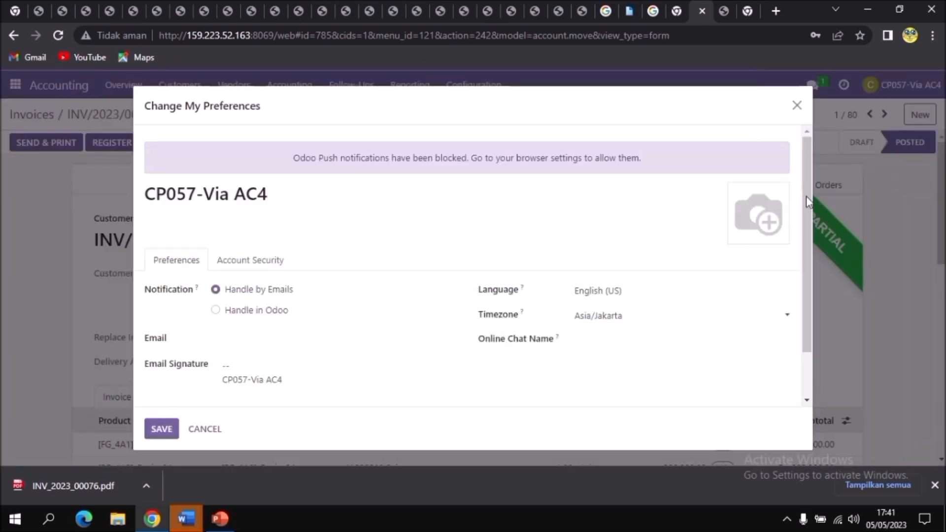
left_click(224, 337)
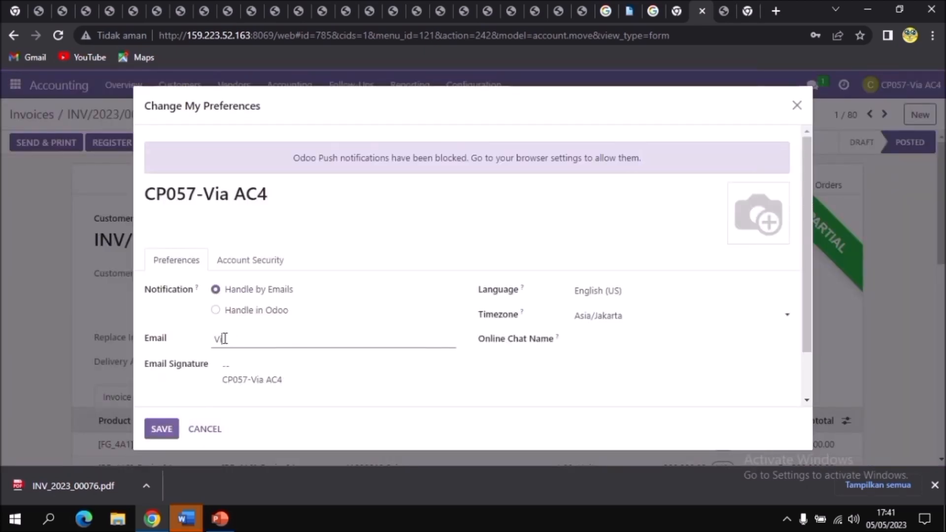
left_click(157, 435)
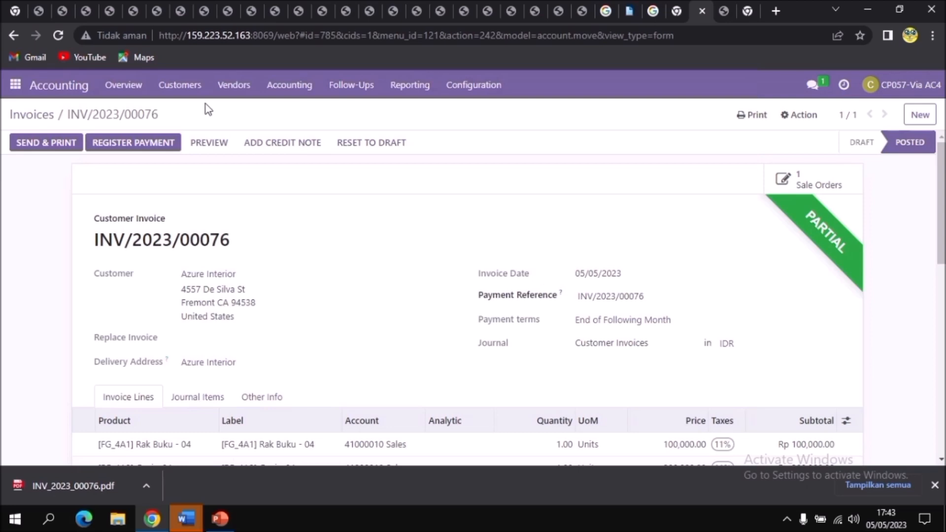
Register the remaining payment on invoice INV/2023/00076 through the Cash journal and print the invoice to PDF.
left_click(161, 146)
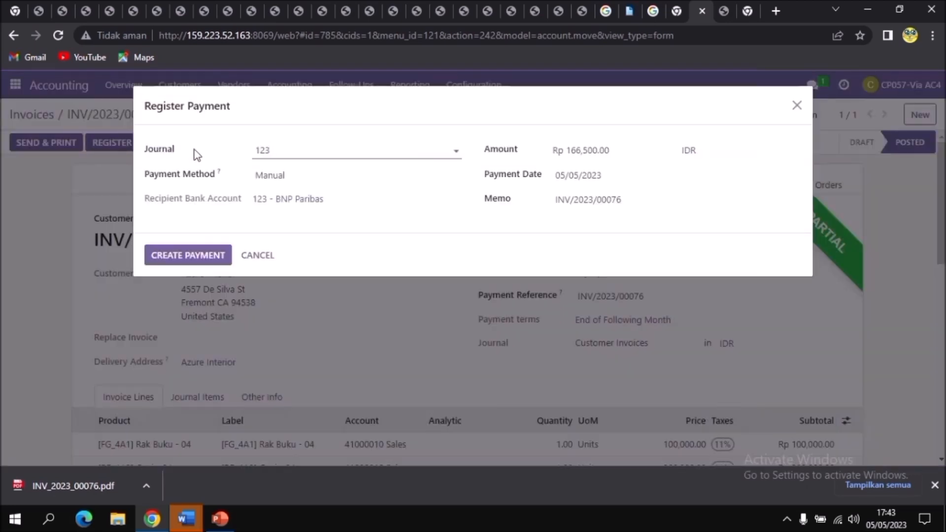
left_click(400, 151)
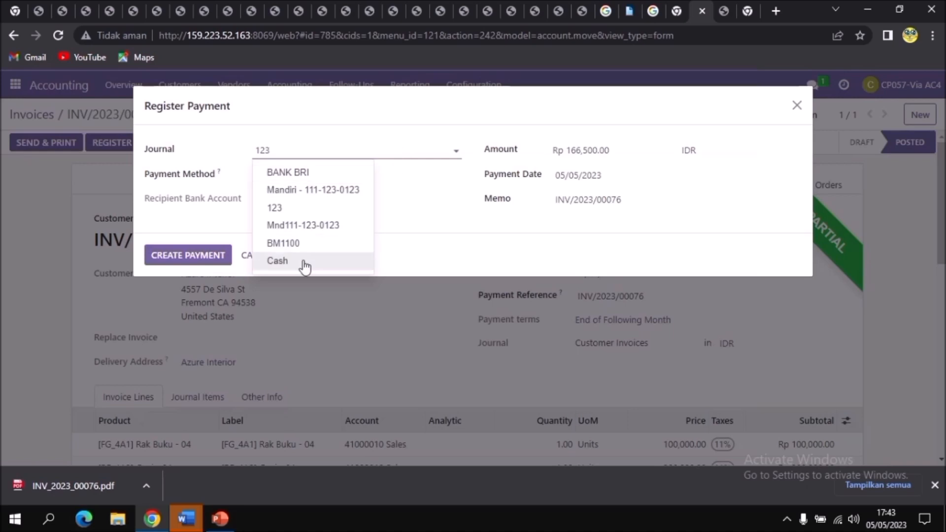
left_click(304, 261)
left_click(195, 255)
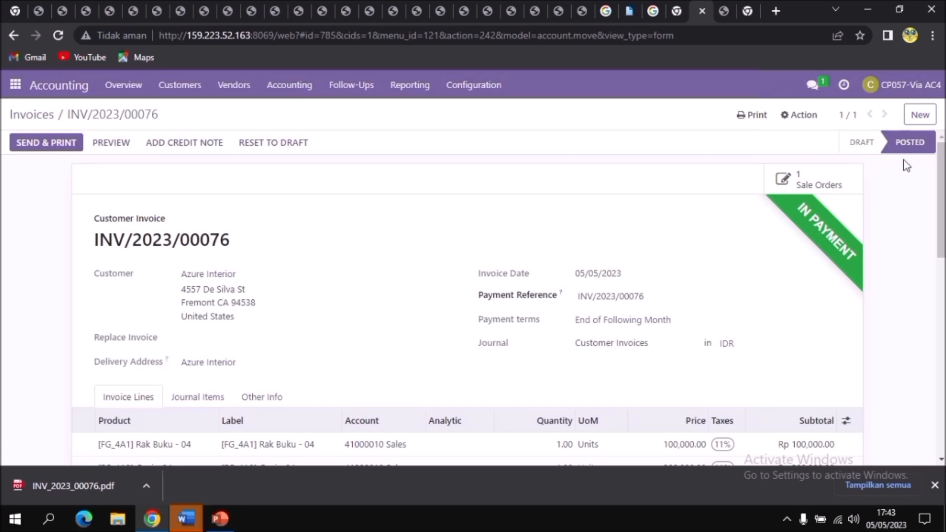
left_click(757, 118)
left_click(763, 142)
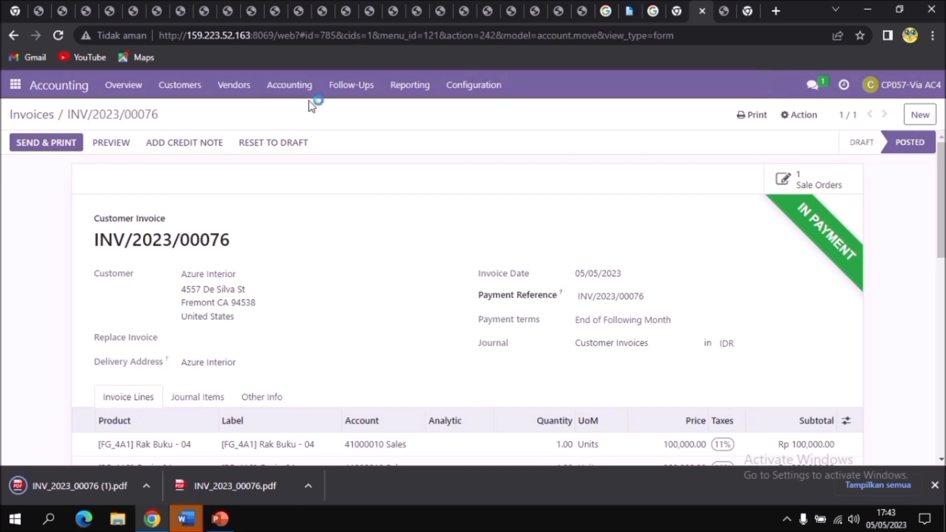
Open the direct conversation with the accounting colleague in Discuss and attach INV_2023_00076 (1).pdf.
left_click(25, 86)
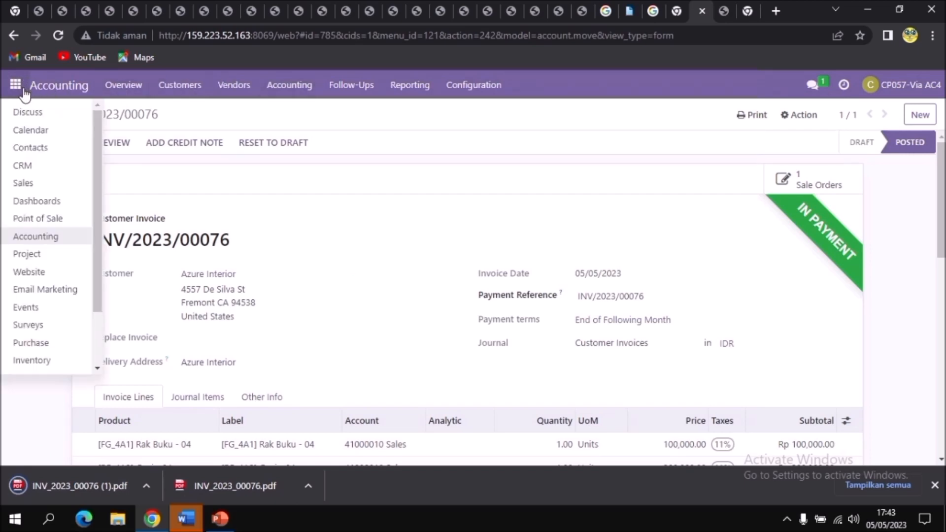
left_click(26, 113)
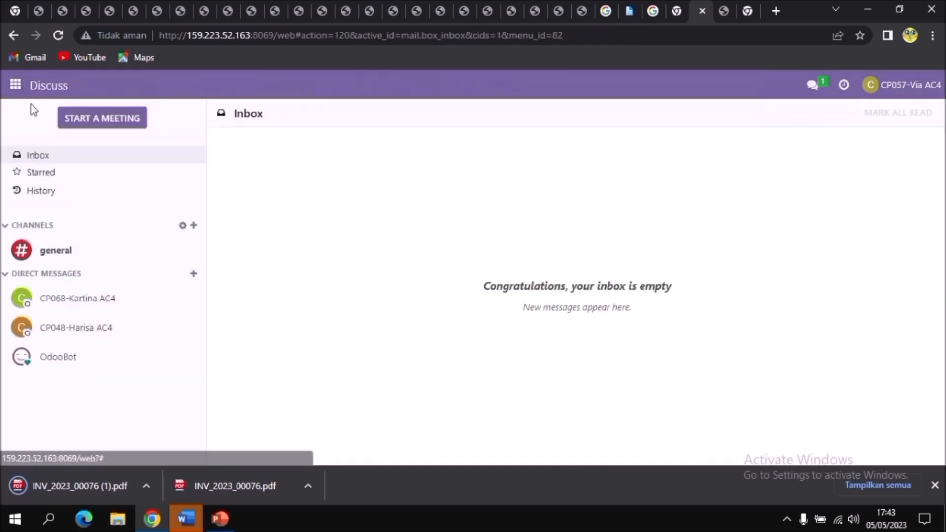
left_click(150, 304)
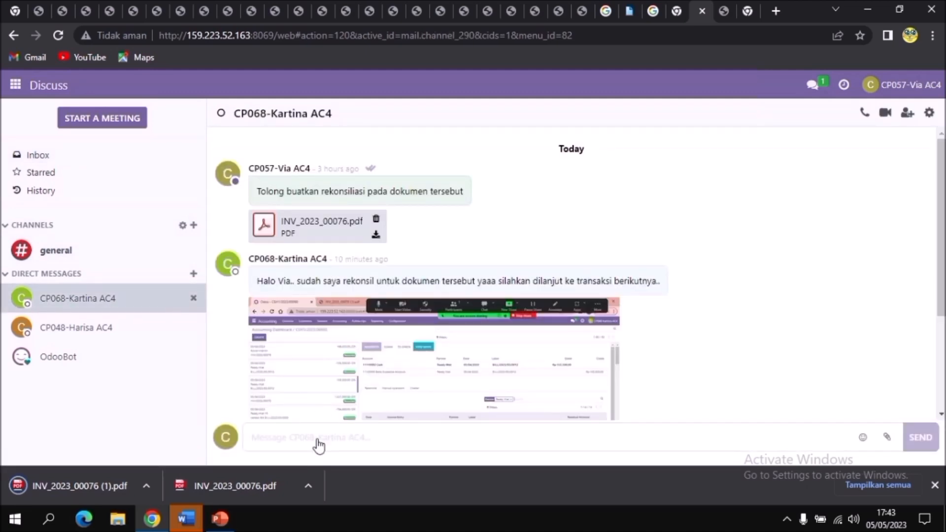
left_click(312, 437)
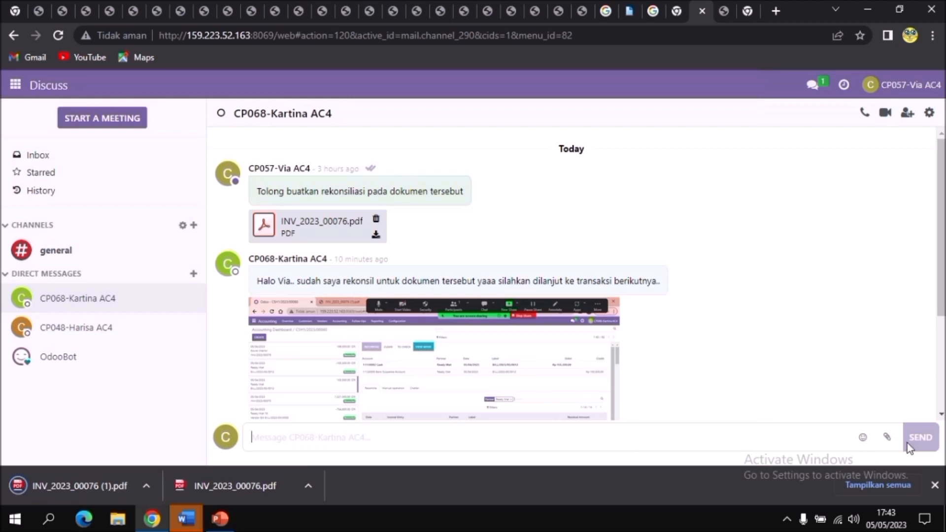
left_click(887, 436)
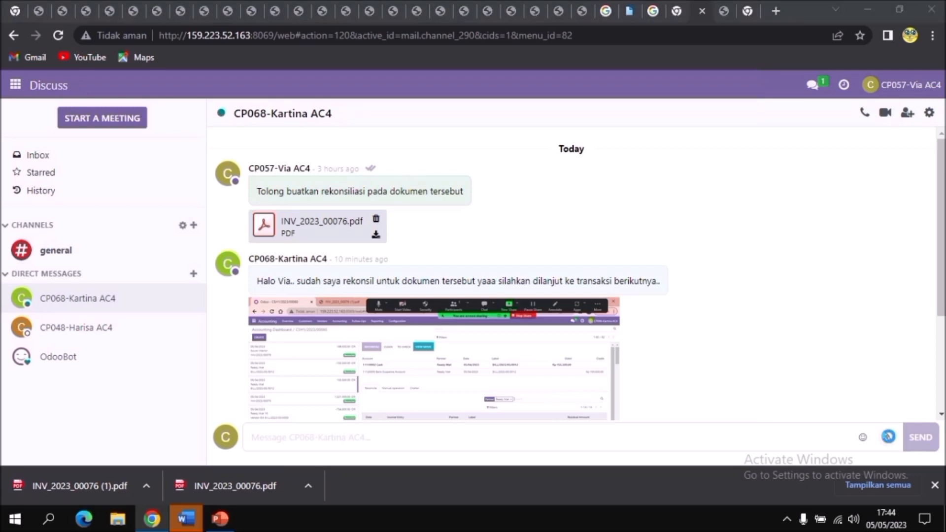
left_click(888, 436)
left_click(364, 305)
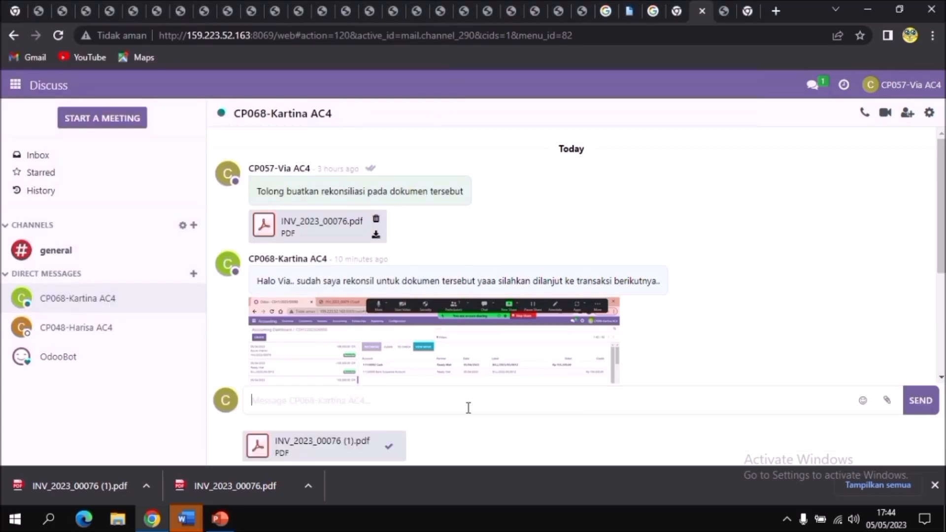
Send the message "tolong buatkan rekonsiliasi pada dokumen tersebut" with the attached invoice PDF.
type("tolong un")
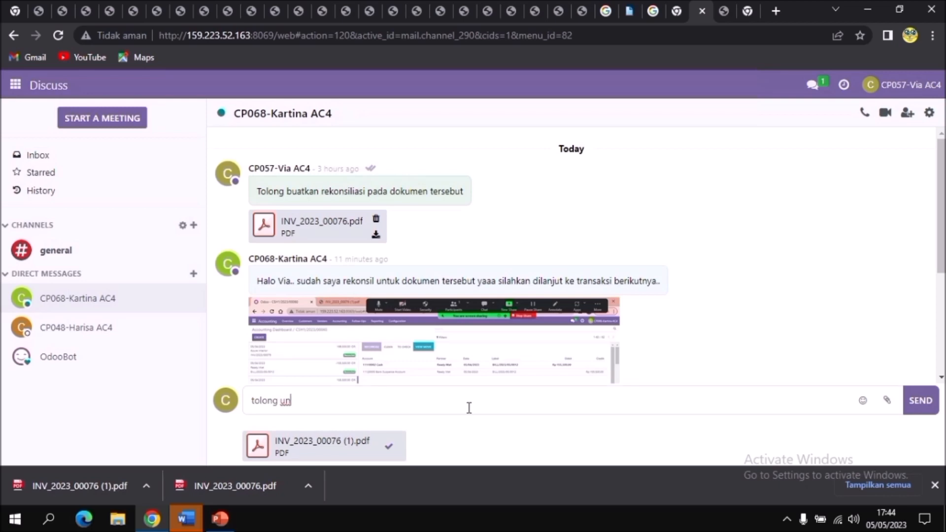
key("BackSpace")
key("BackSpace")
type("buatkan rekonsiliasi pada dokumen tersebut")
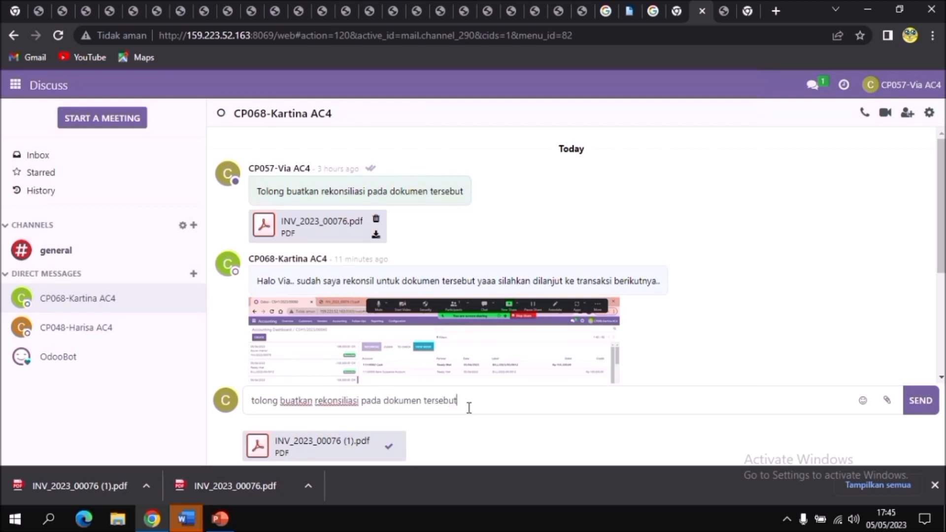
left_click(923, 411)
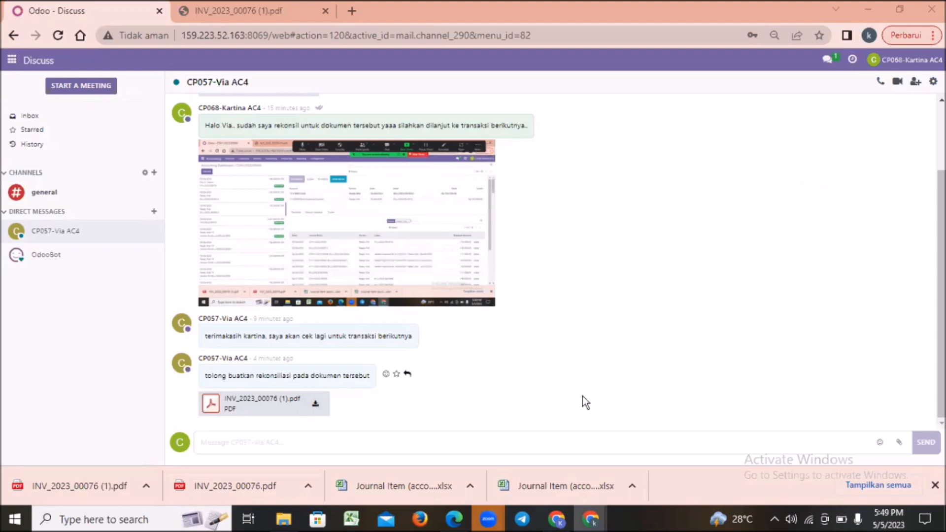
From the other account, download the received invoice PDF from the chat and go to the Accounting dashboard.
left_click(316, 407)
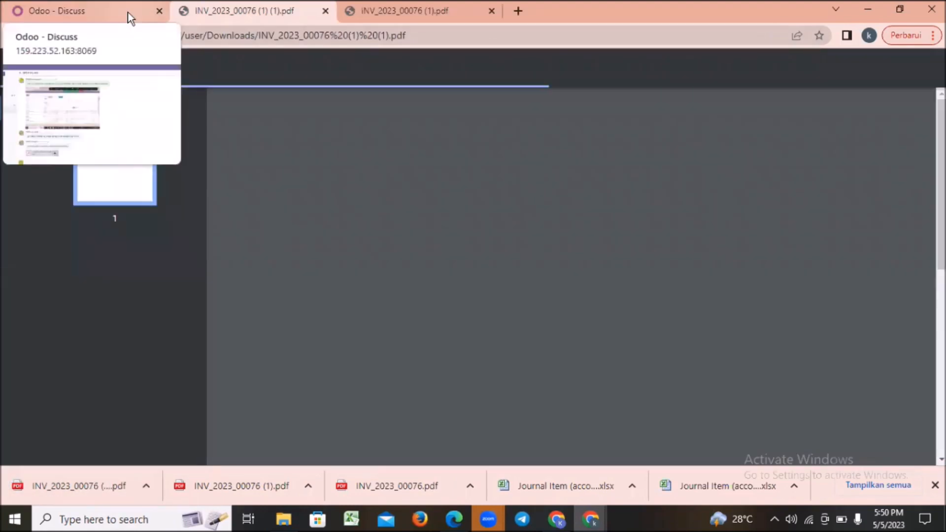
left_click(128, 13)
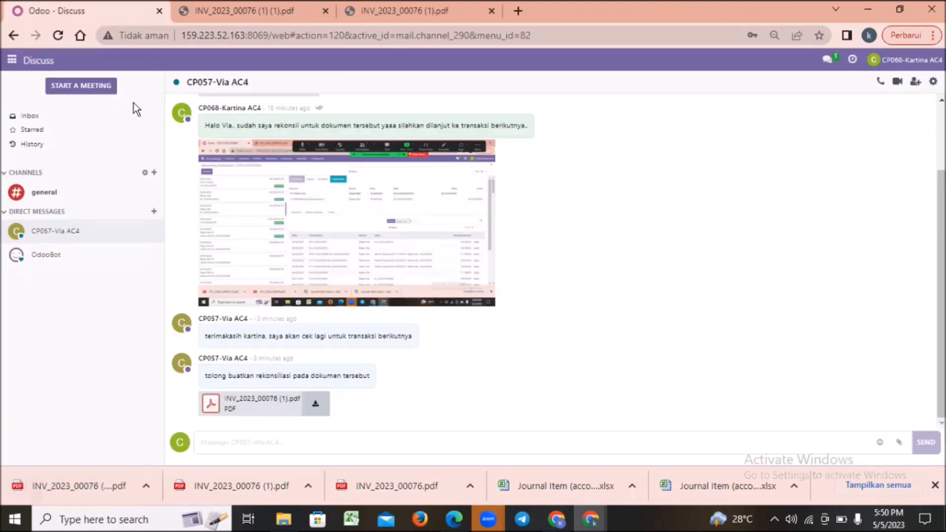
left_click(11, 63)
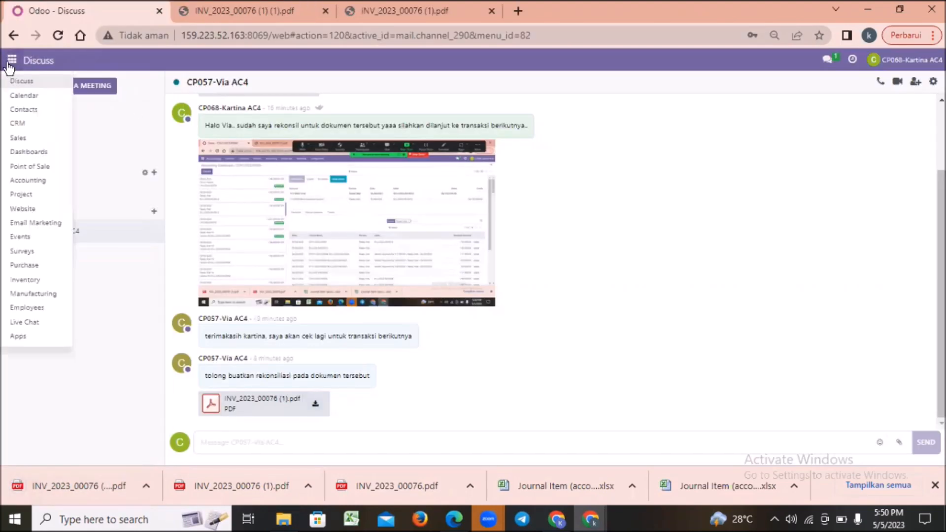
left_click(39, 167)
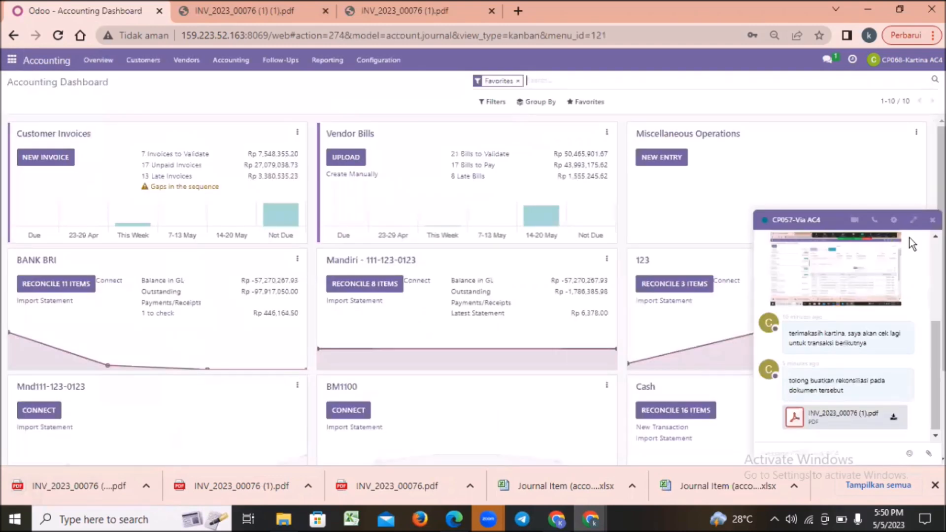
Close the floating chat window and open the Cash journal's transactions.
left_click(929, 222)
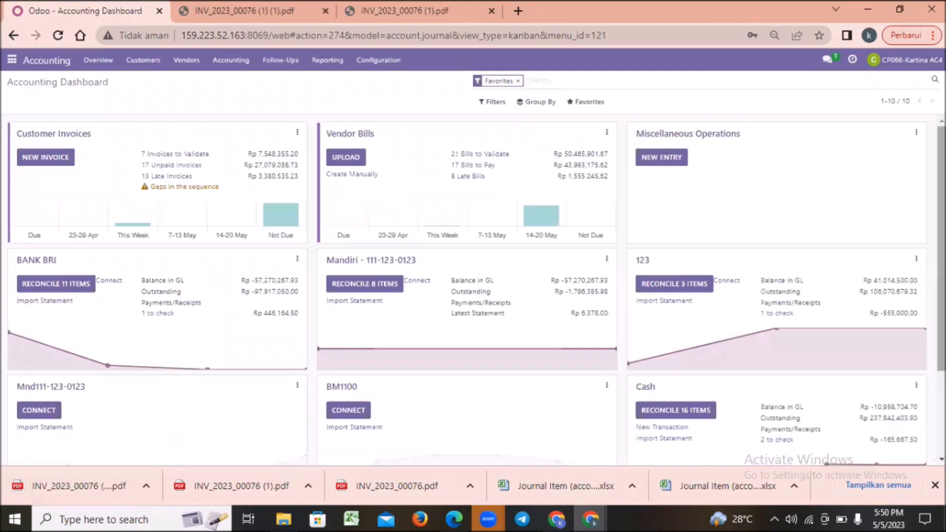
scroll(916, 325, "down", 1)
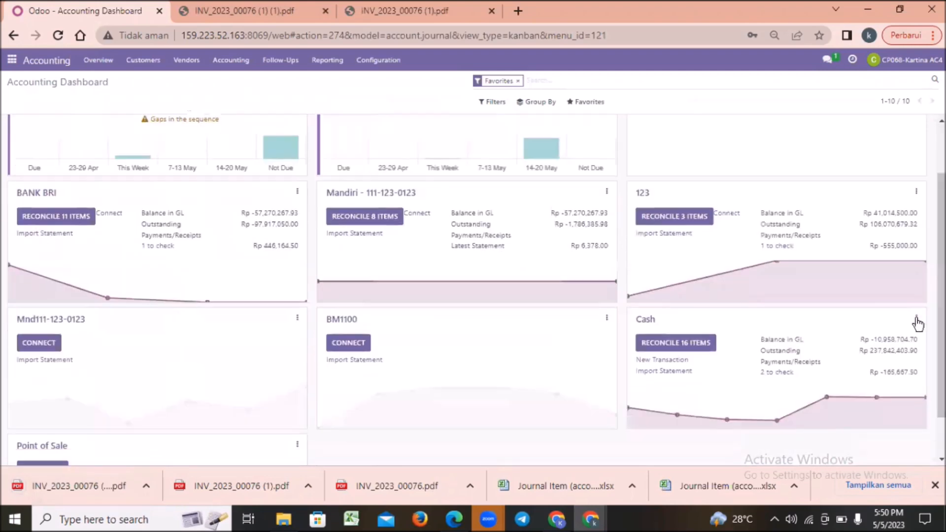
left_click(916, 319)
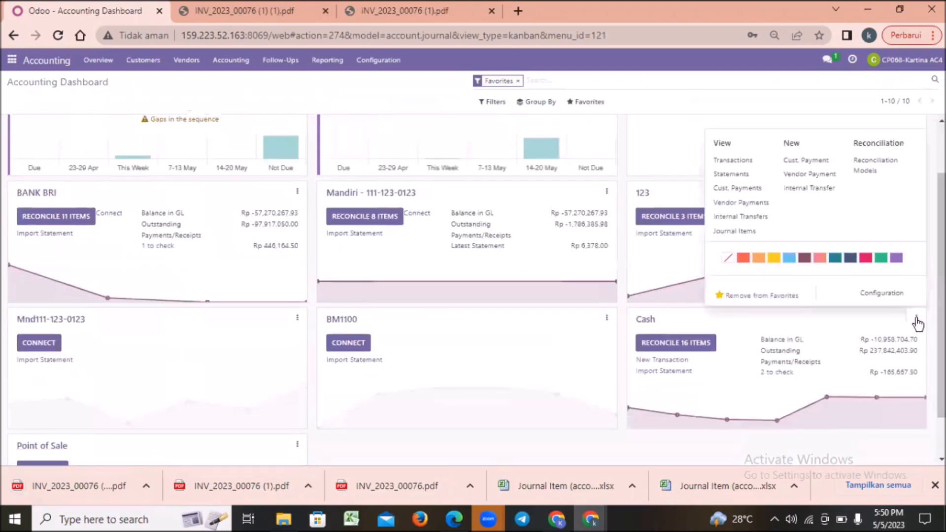
left_click(717, 159)
Create a new bank statement line and set its label to INV/2023/00076, copied from the downloaded invoice PDF.
left_click(23, 104)
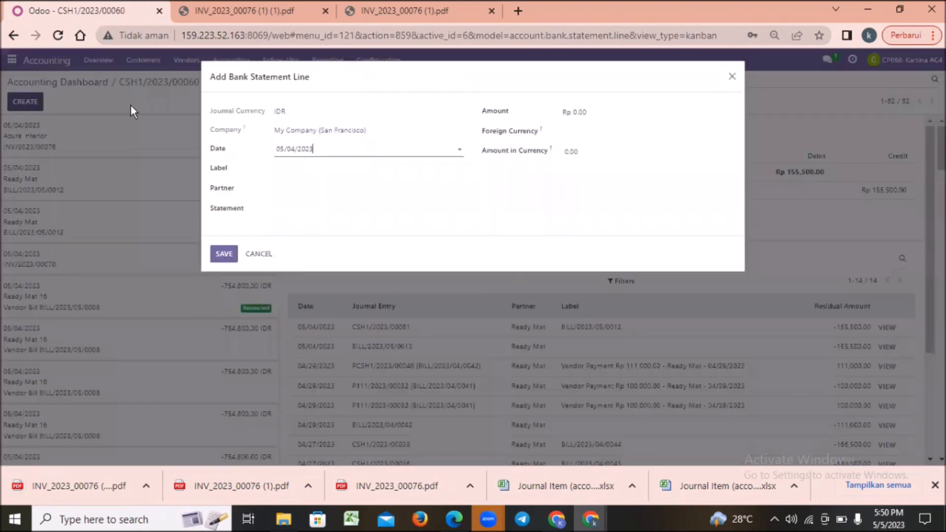
left_click(308, 169)
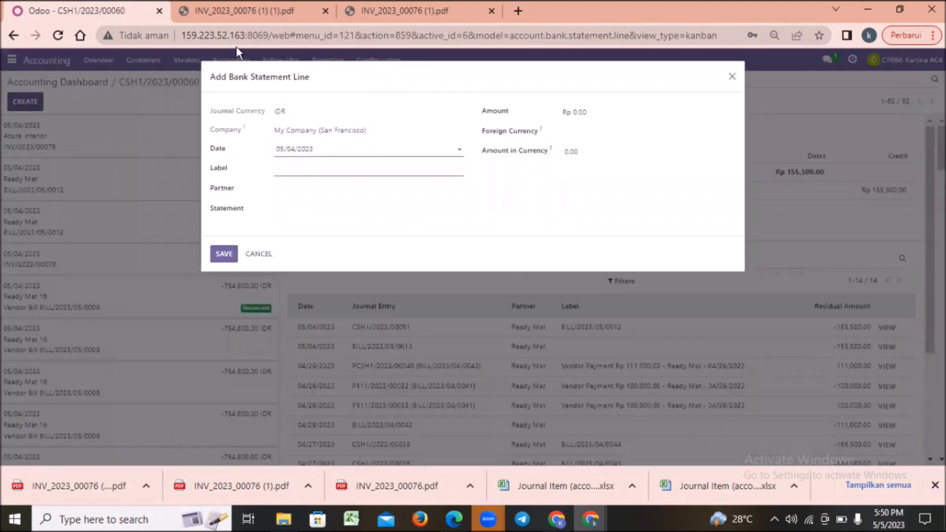
left_click(241, 17)
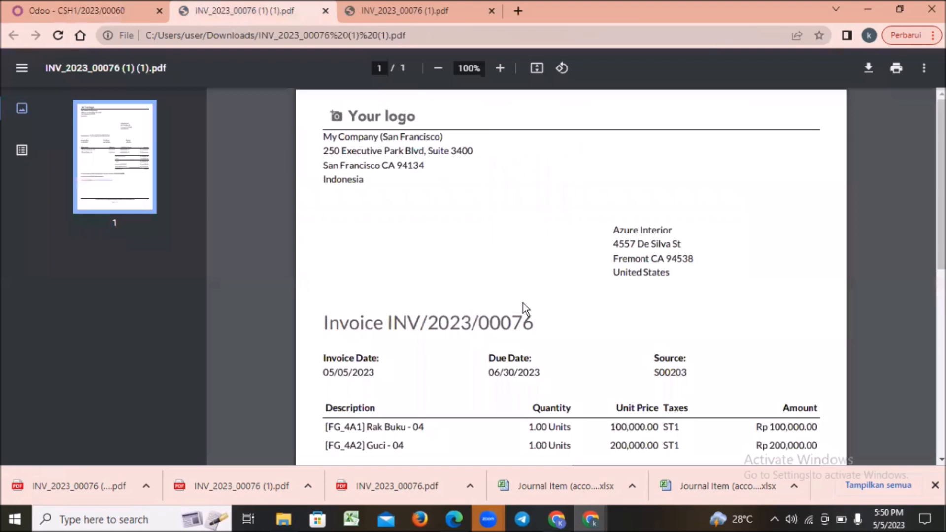
left_click_drag(410, 320, 391, 323)
right_click(389, 322)
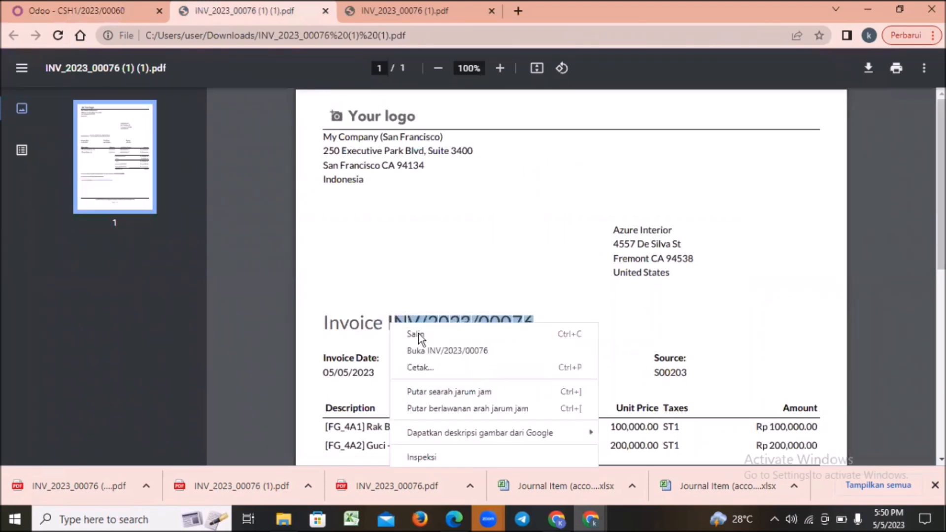
left_click(104, 8)
left_click(104, 7)
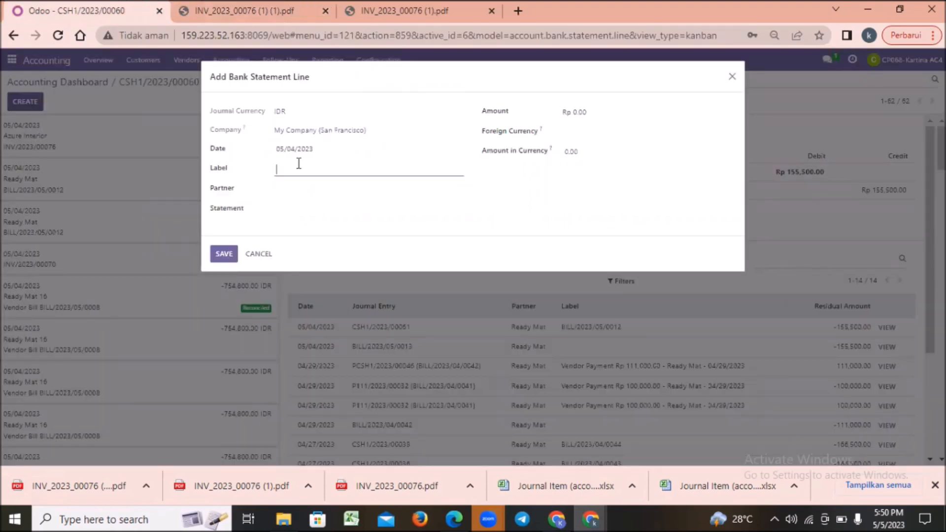
type("INV/2023/00076")
Set the statement line's partner to Azure Interior.
left_click(319, 188)
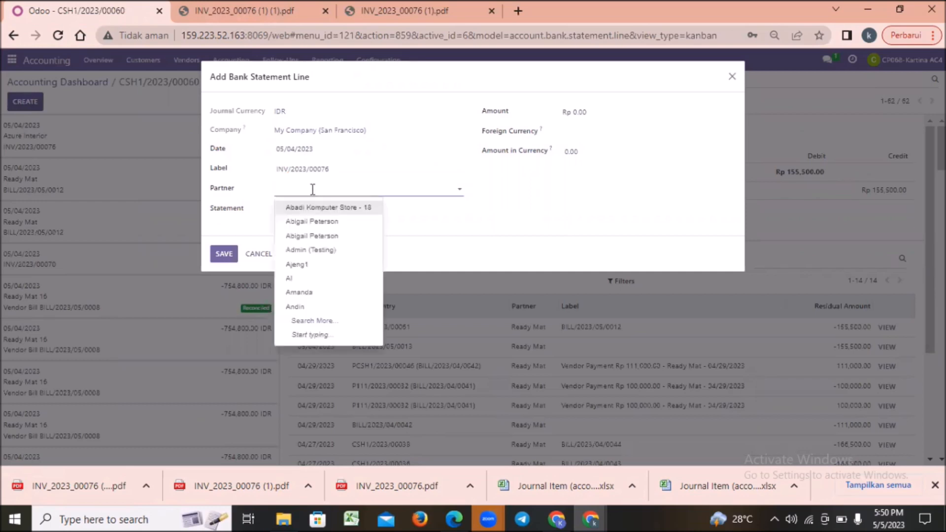
type("azur")
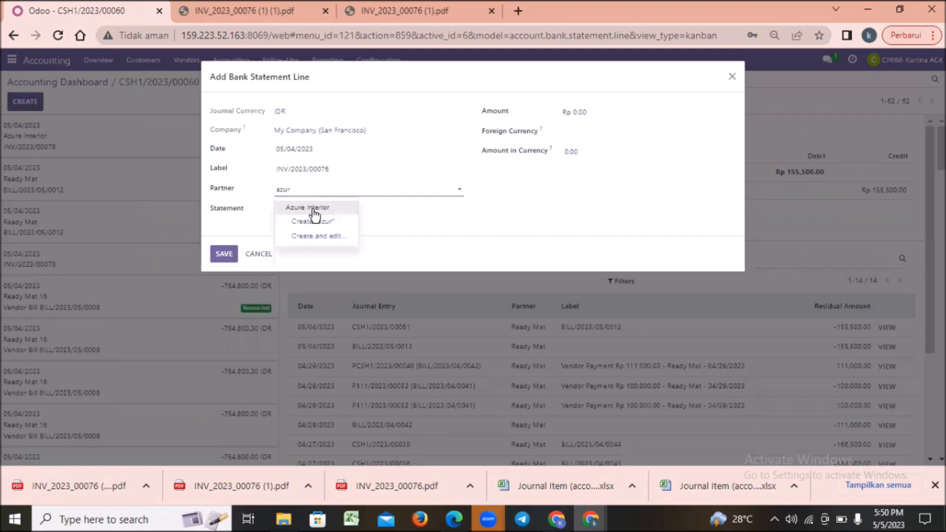
left_click(328, 207)
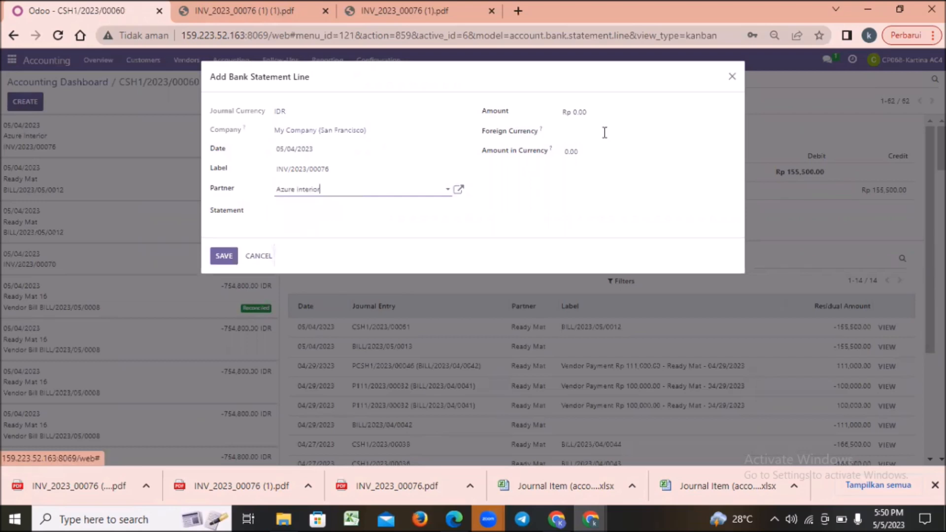
Set the statement line's amount to Rp 166,500.00, copied from the second payment on the INV/2023/00076 invoice PDF.
left_click(601, 116)
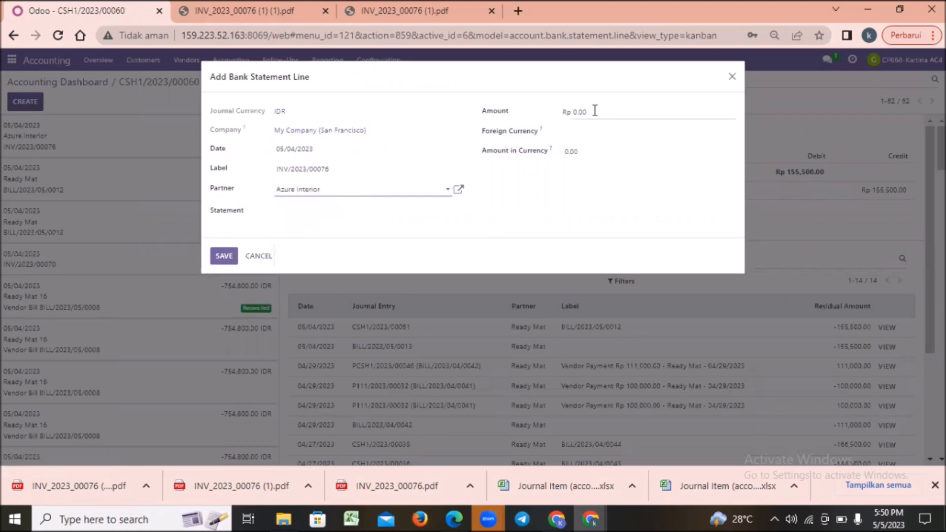
left_click(217, 8)
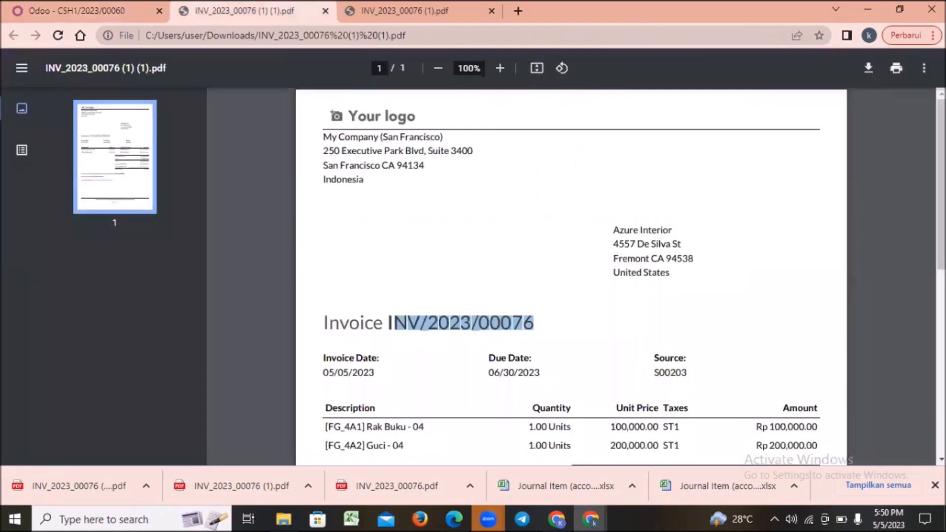
scroll(571, 276, "down", 3)
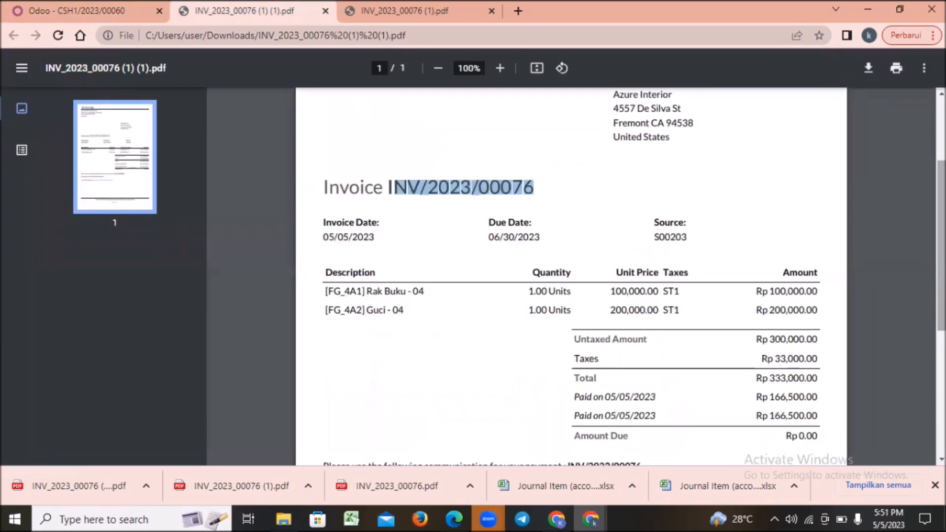
left_click(820, 413)
left_click_drag(820, 412, 774, 418)
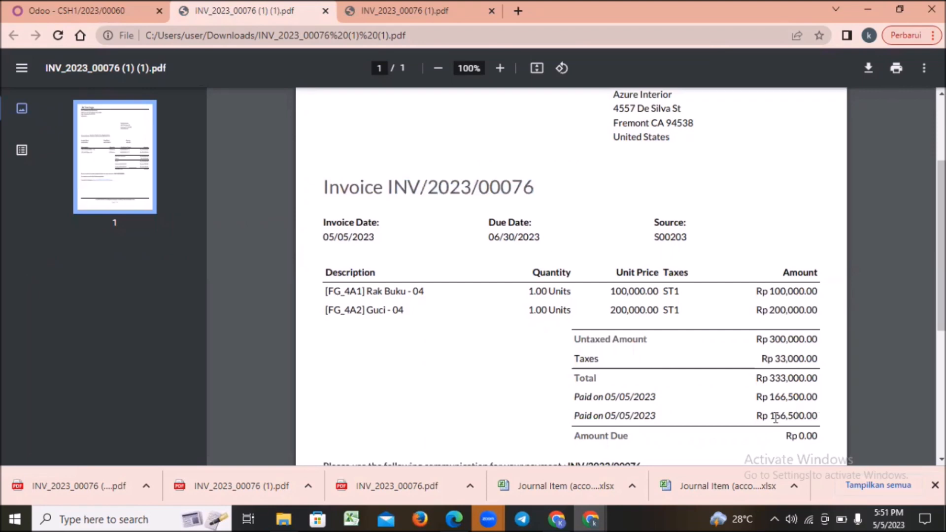
left_click_drag(774, 417, 770, 417)
key("ctrl+c")
left_click(74, 7)
left_click(577, 111)
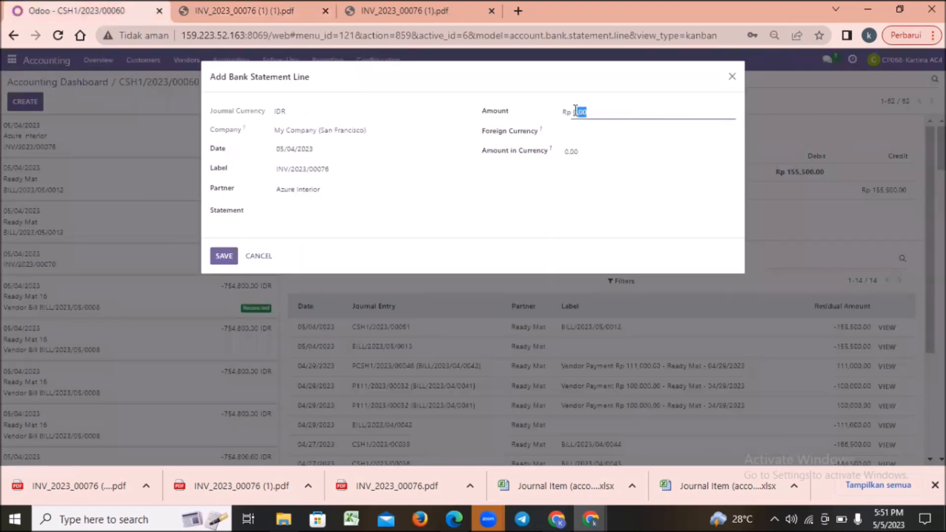
key("BackSpace")
key("ctrl+v")
Set the statement line's foreign currency to 1DR, clear the default amount in currency, and save the line.
left_click(591, 133)
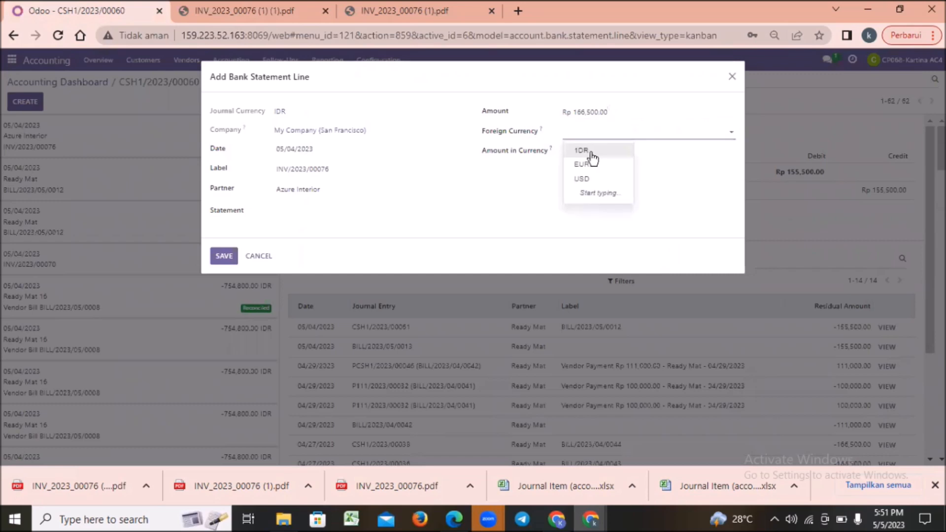
left_click(586, 150)
left_click(599, 155)
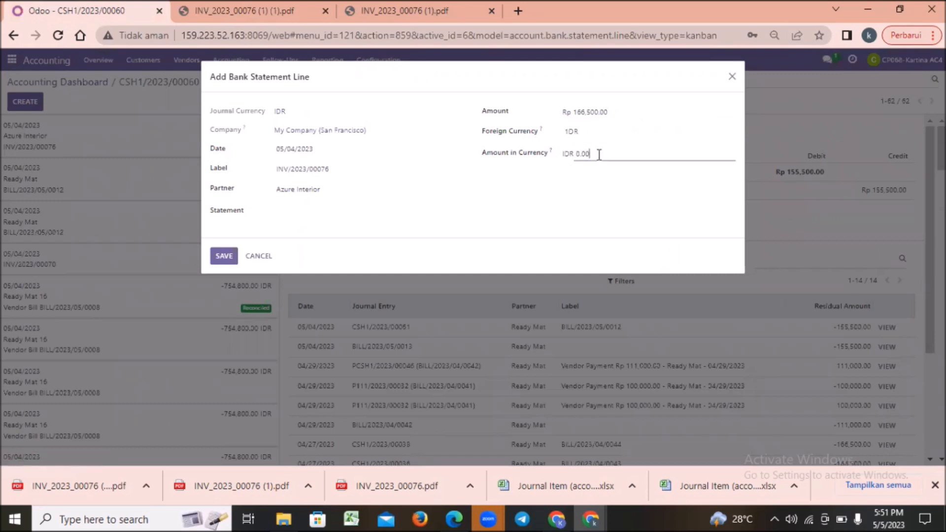
key("BackSpace")
key("BackSpace")
key("BackSpace")
key("BackSpace")
left_click(225, 256)
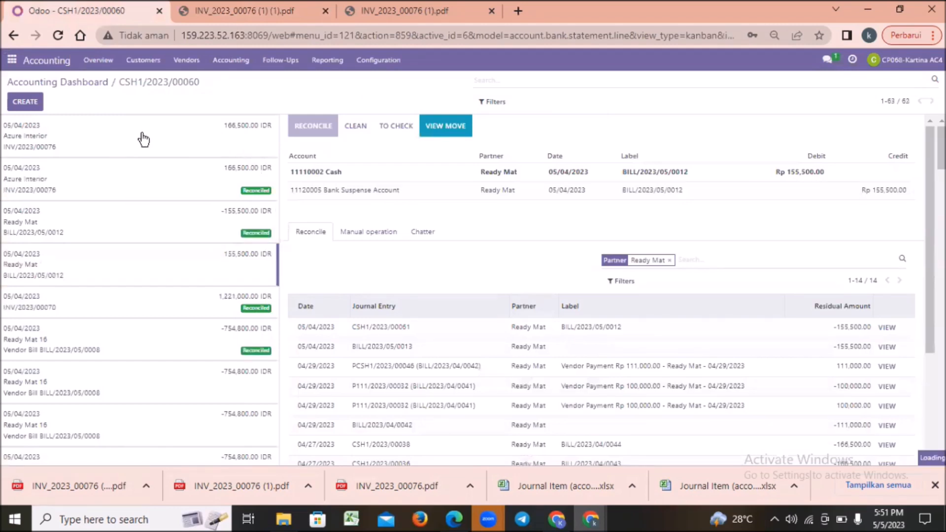
Reconcile the new Azure Interior statement line with customer payment PCSH1/2023/00071 instead of the suggested counterpart entries, and validate it.
left_click(122, 140)
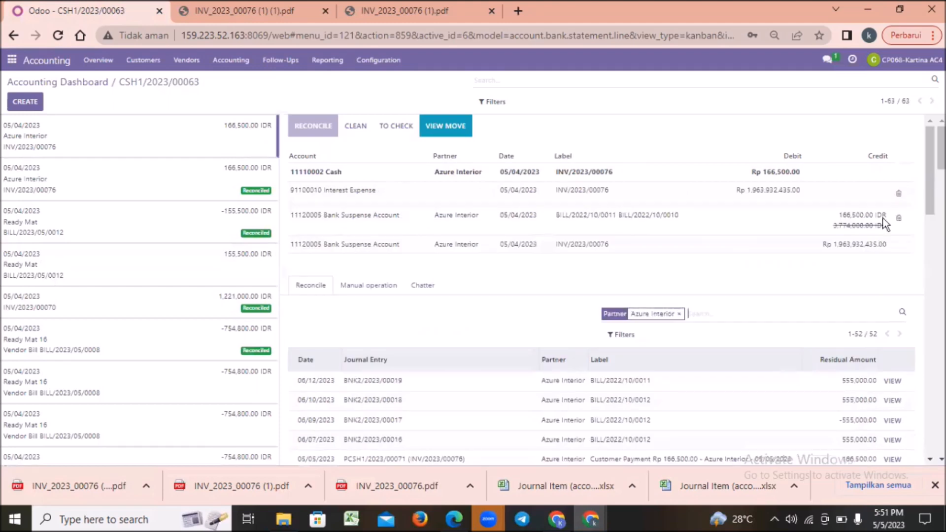
left_click(900, 198)
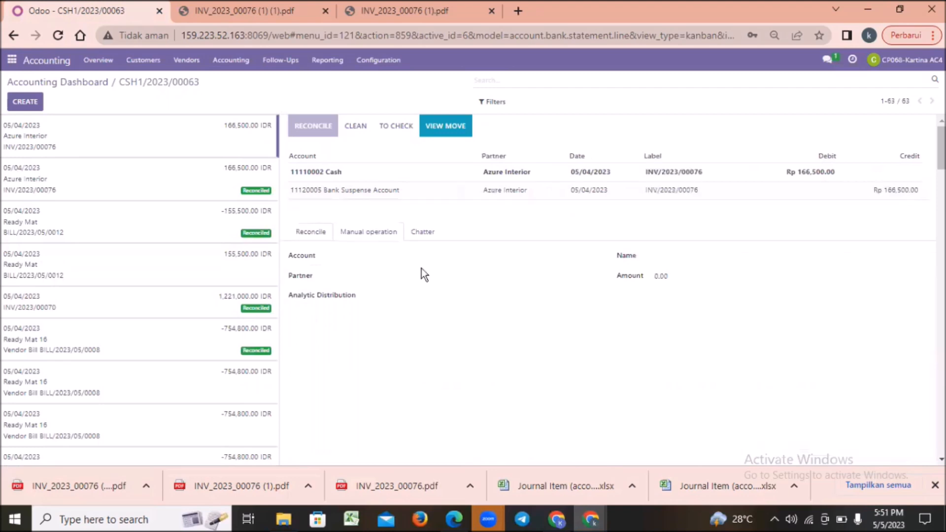
left_click(311, 233)
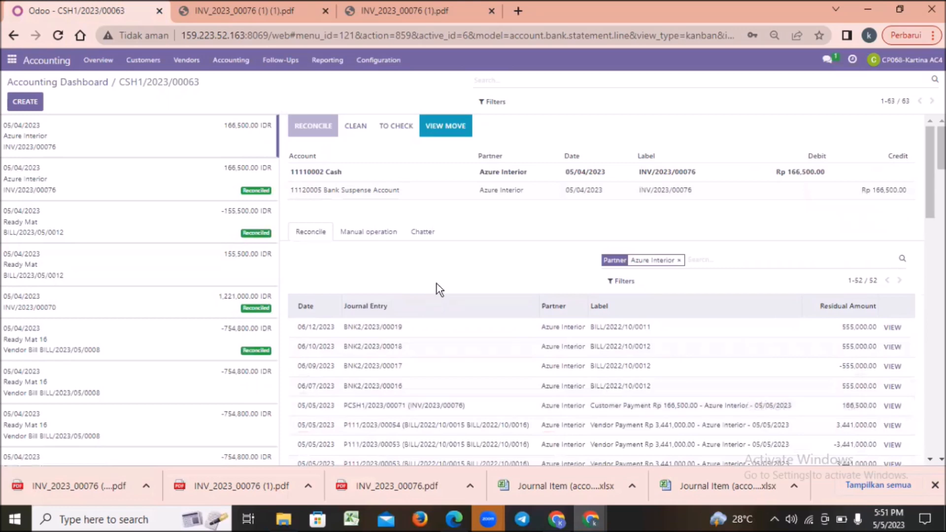
left_click(408, 411)
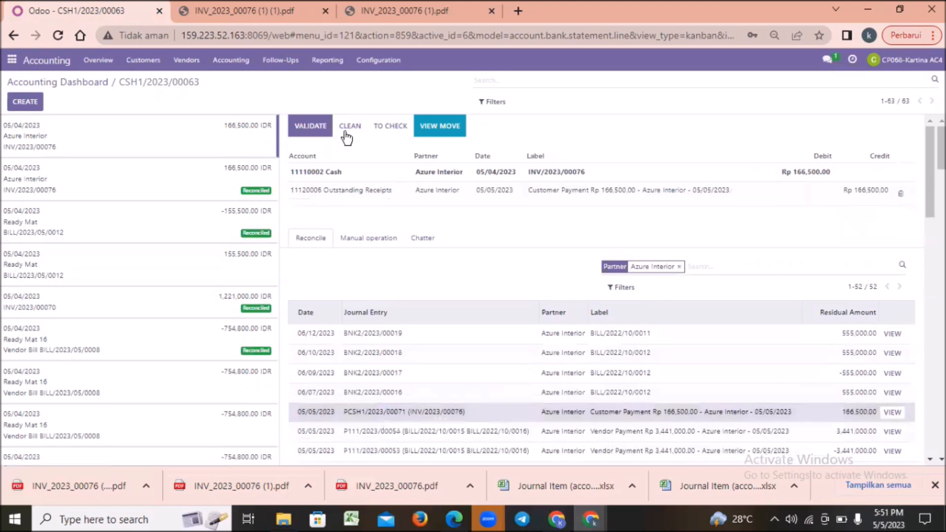
left_click(317, 124)
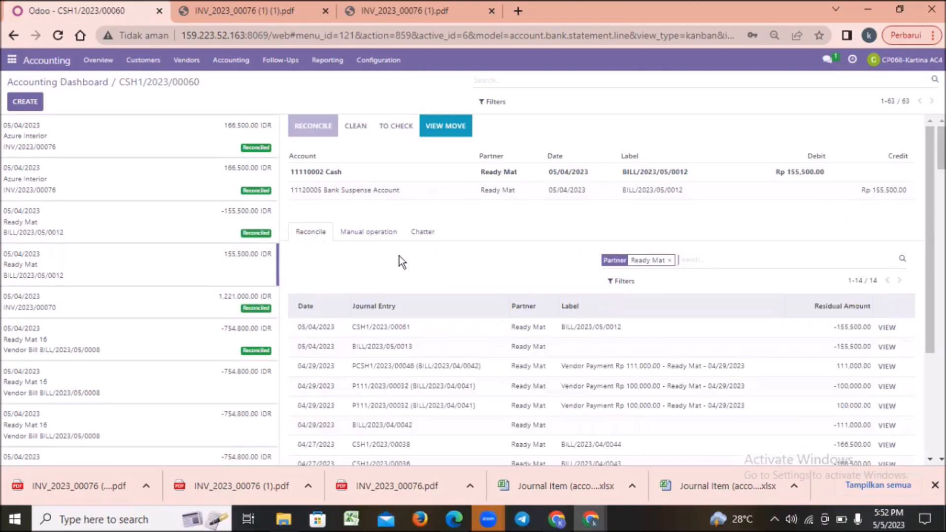
Go to the colleague's direct message conversation in Discuss and attach the copied screenshot of the reconciled transactions.
left_click(11, 59)
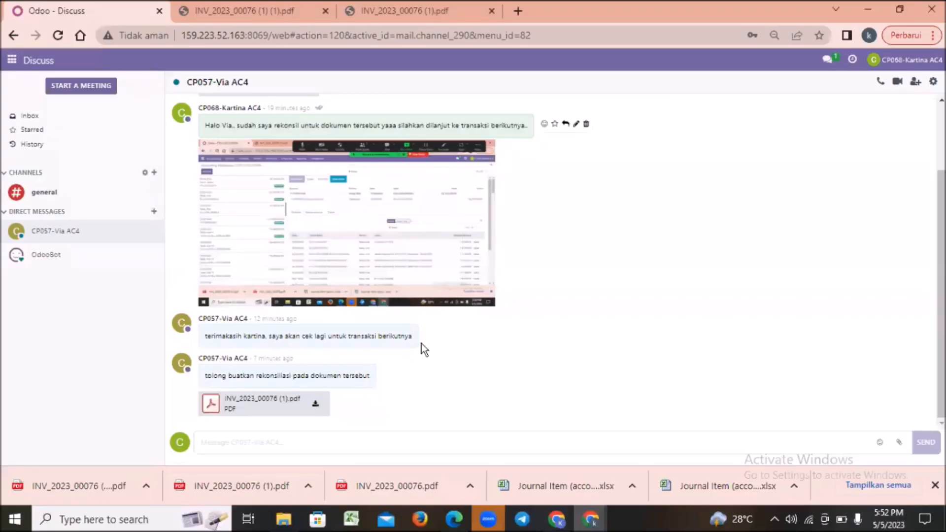
left_click(223, 442)
key("ctrl+v")
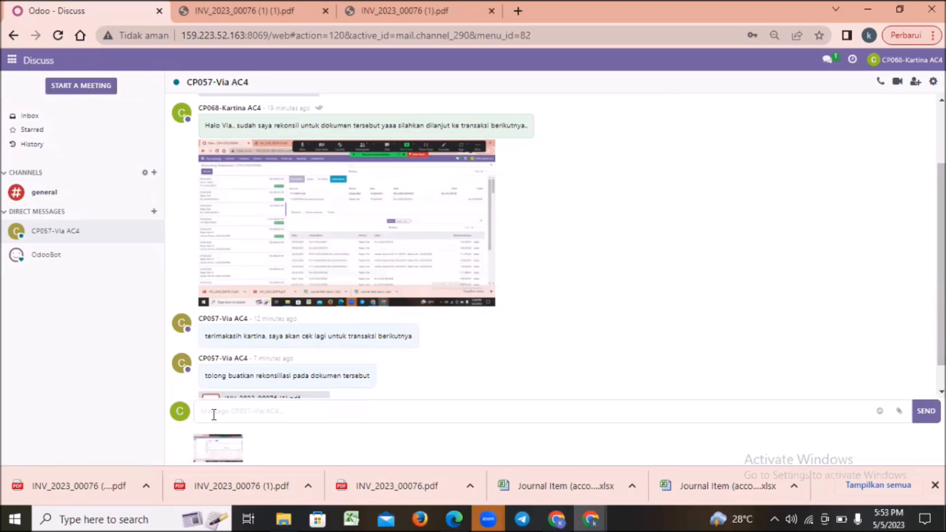
Send the screenshot with the message "saya sudah melakukan rekonsiliasi kedua, mohon bisa dicek pada dokumen tersbut.".
type("saya sudah melakukan rekonsil")
key("BackSpace")
type("iasi kedua")
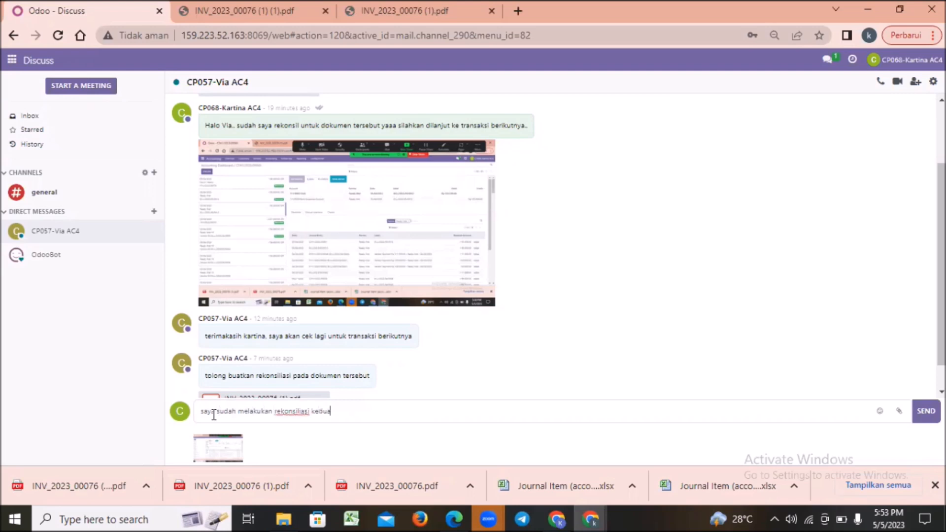
type(", mohon bida d")
key("BackSpace")
key("BackSpace")
key("BackSpace")
key("BackSpace")
type("sa dicek pada dokumen")
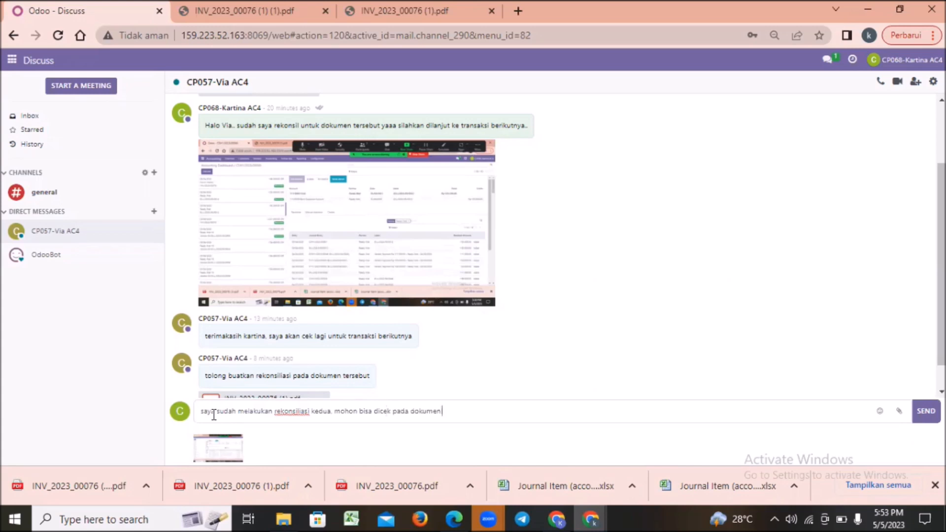
type(" tersby")
type("t")
key("Return")
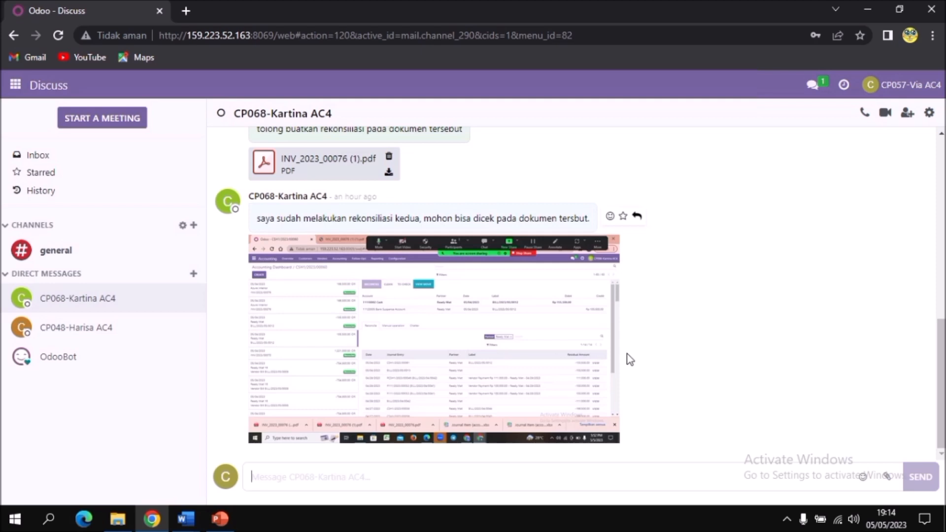
From the other account, leave Discuss for Accounting and open the list of customer invoices.
left_click(16, 85)
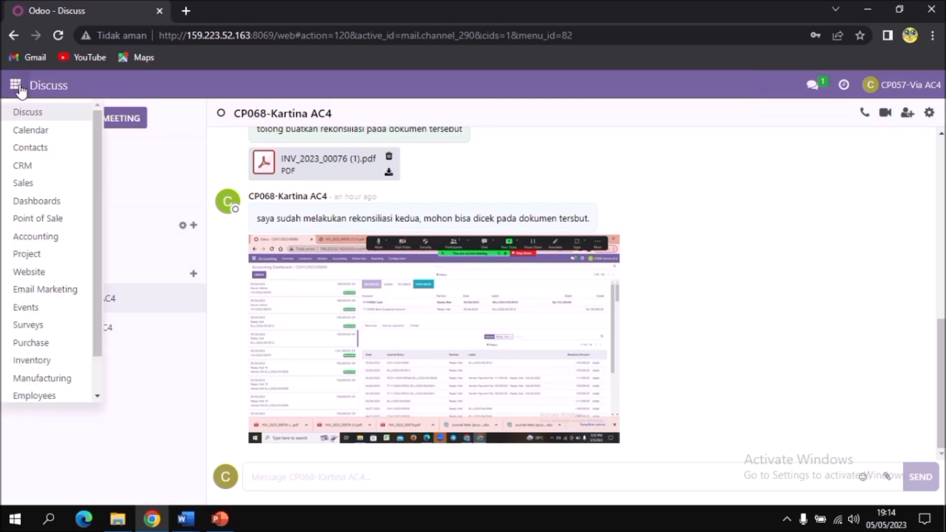
left_click(64, 241)
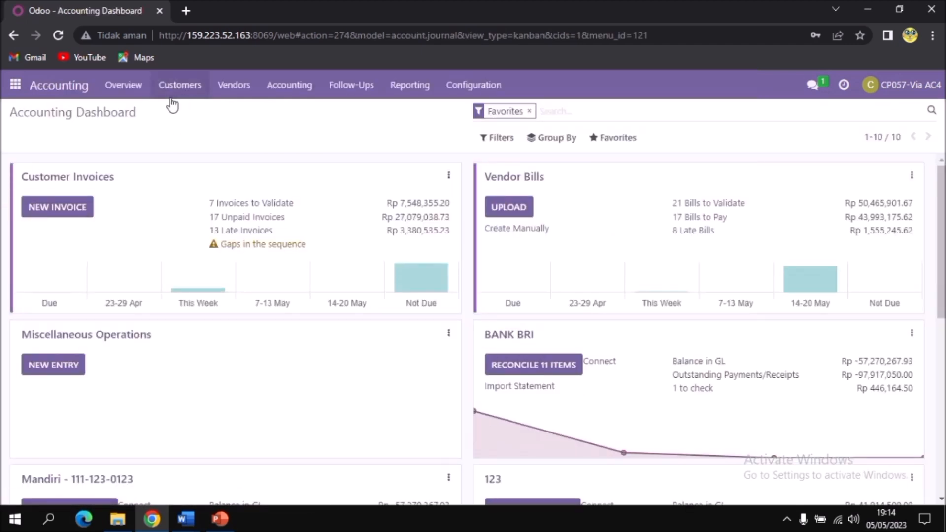
left_click(181, 92)
left_click(182, 113)
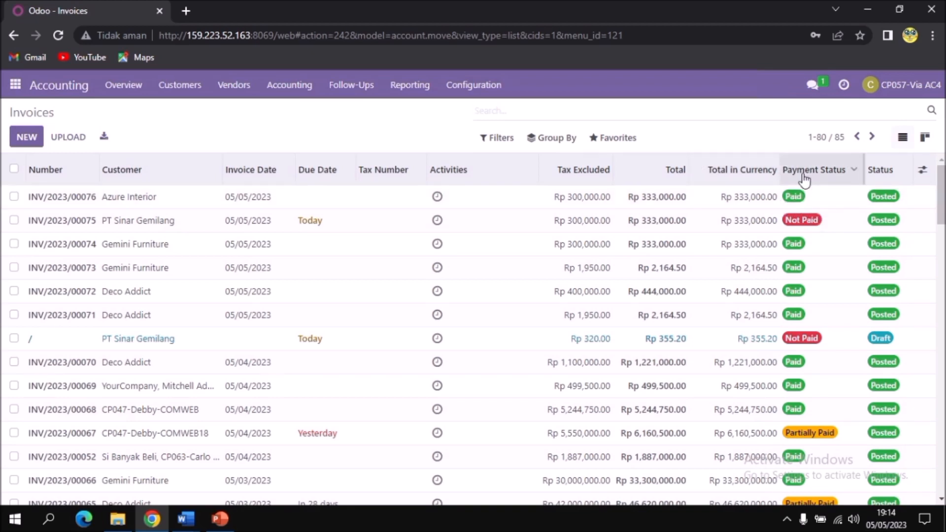
Open the Azure Interior invoice INV/2023/00076 from the invoices list.
triple_click(51, 197)
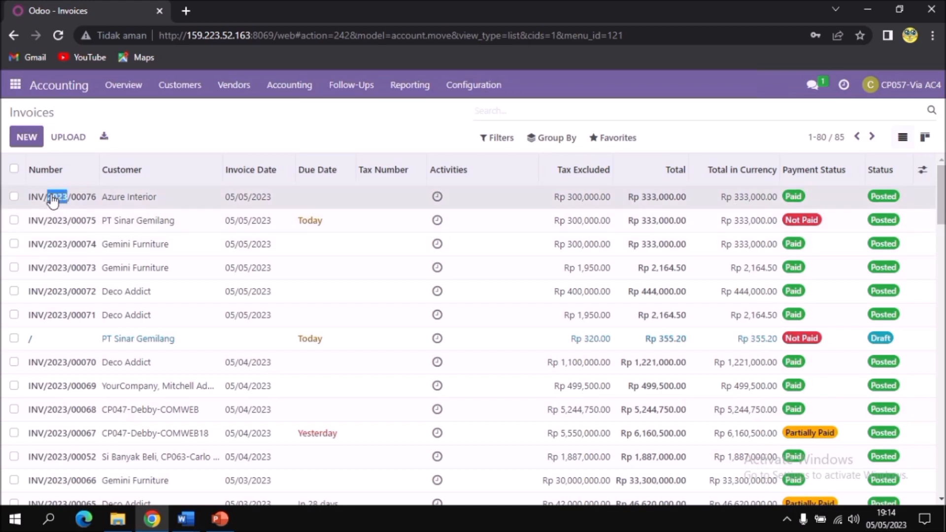
left_click(18, 199)
left_click_drag(58, 199, 63, 199)
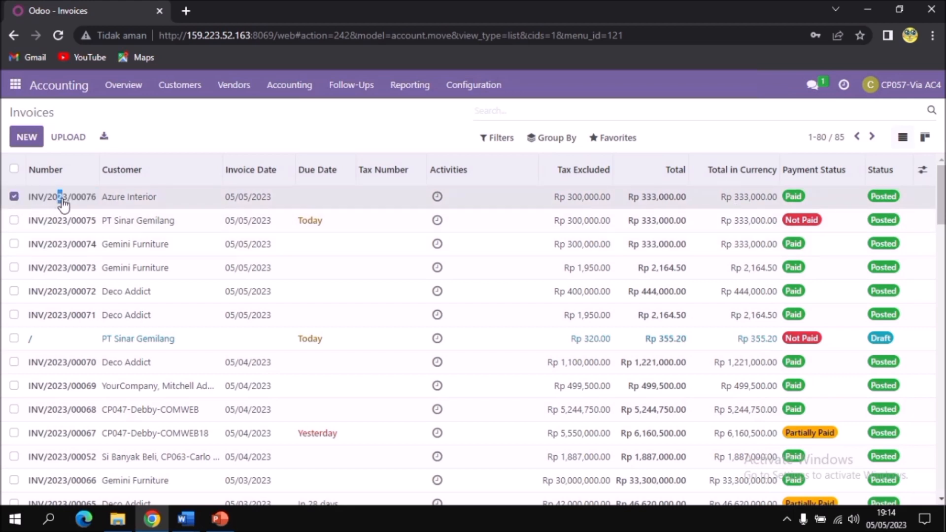
left_click(129, 197)
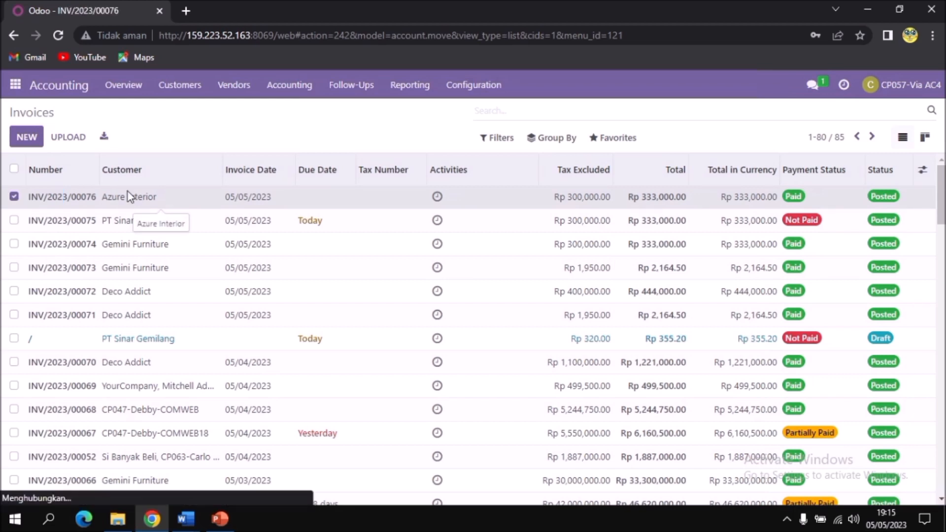